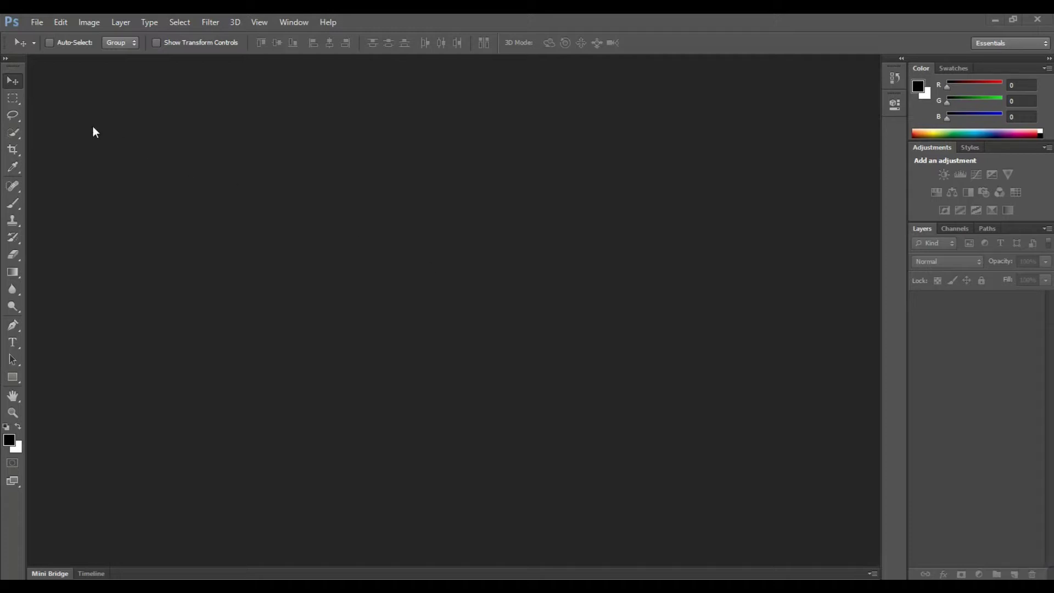
- Try the marquee, lasso, quick selection, crop and eyedropper tools, ending on Move
left_click(16, 99)
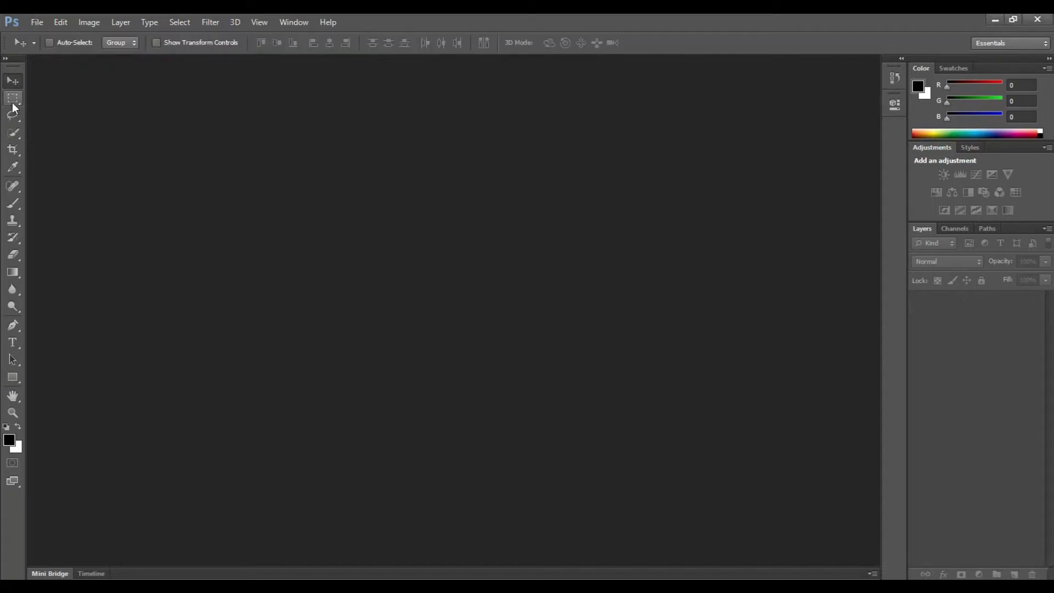
left_click(13, 100)
left_click(14, 115)
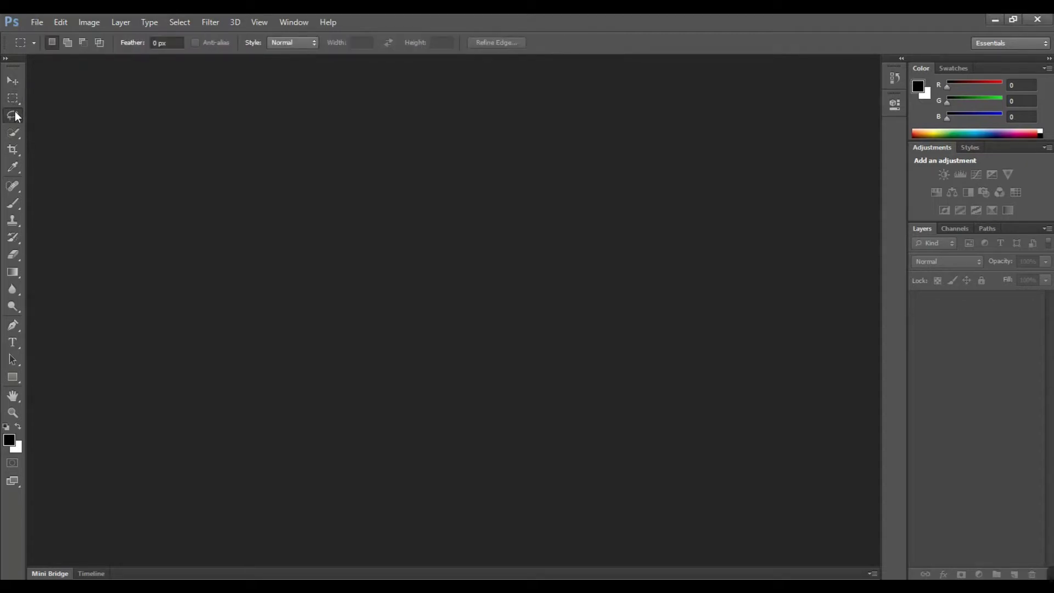
left_click(17, 133)
left_click(13, 167)
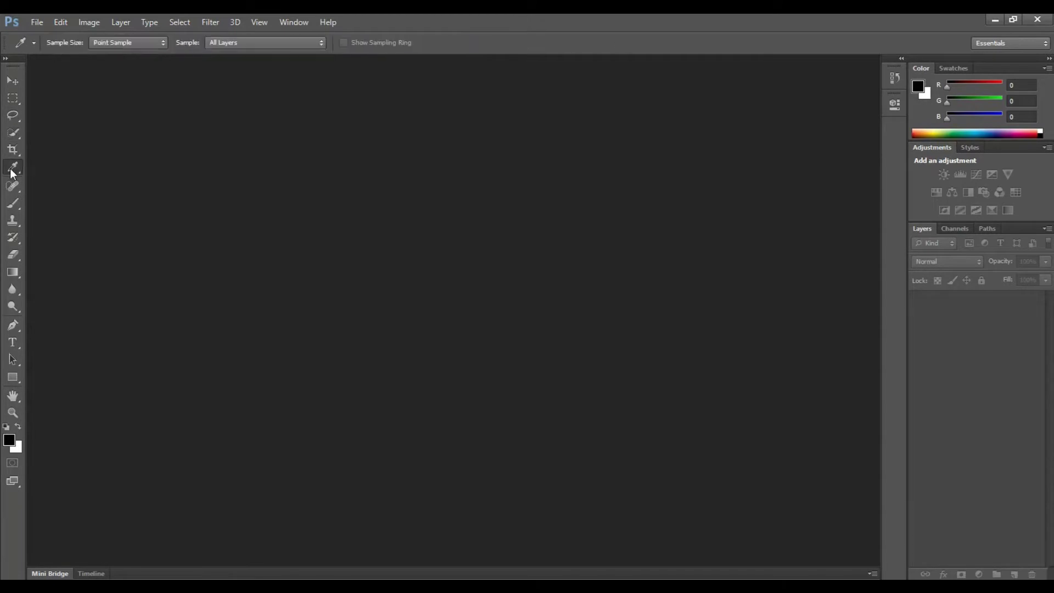
left_click(12, 81)
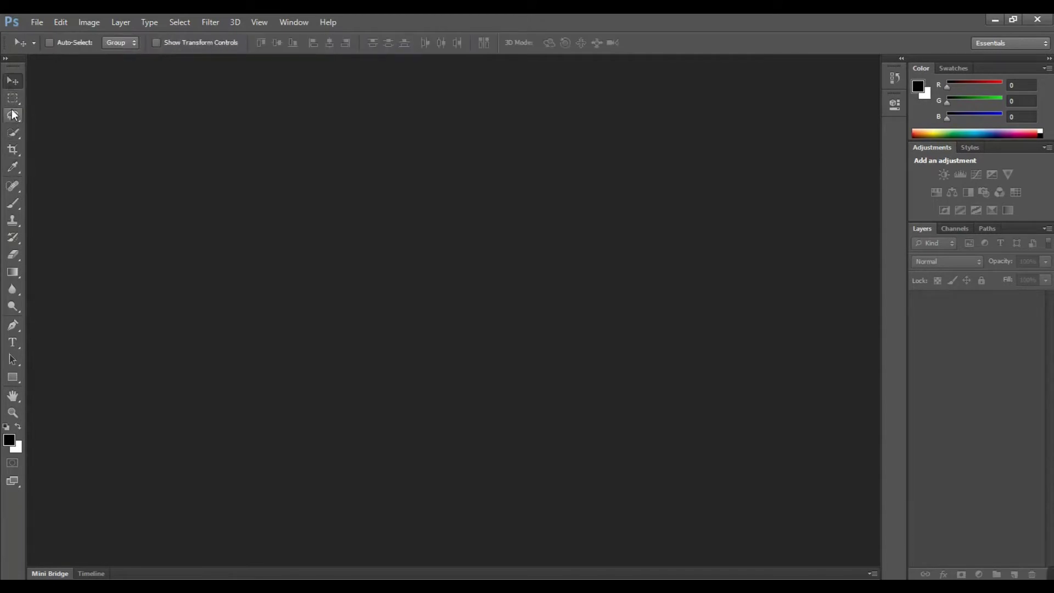
left_click(13, 99)
left_click(13, 82)
- Open the teeth JPG from the Open dialog
double_click(209, 141)
key("Escape")
double_click(371, 254)
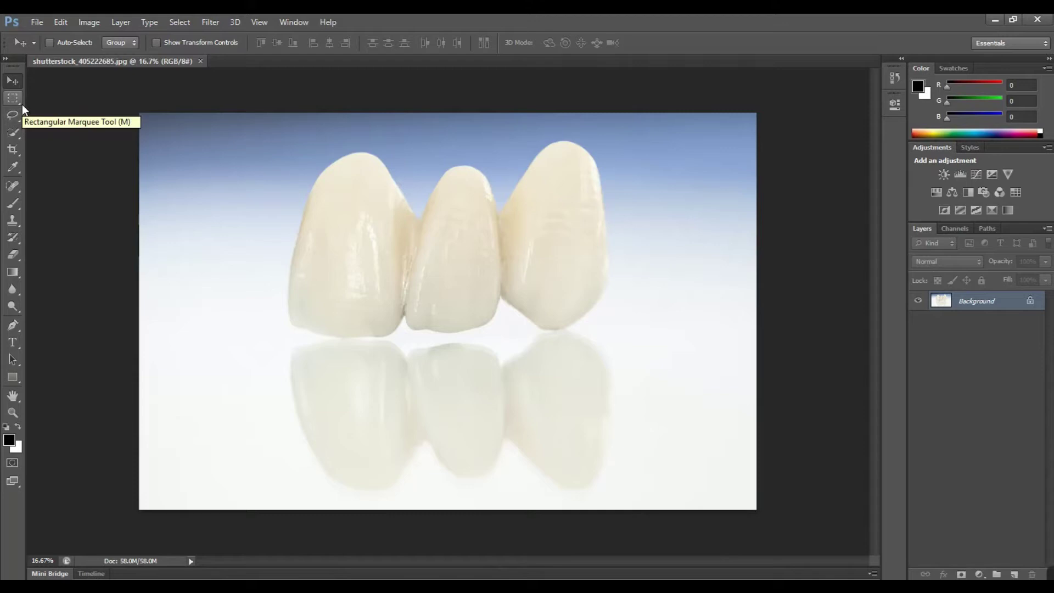
left_click(20, 103)
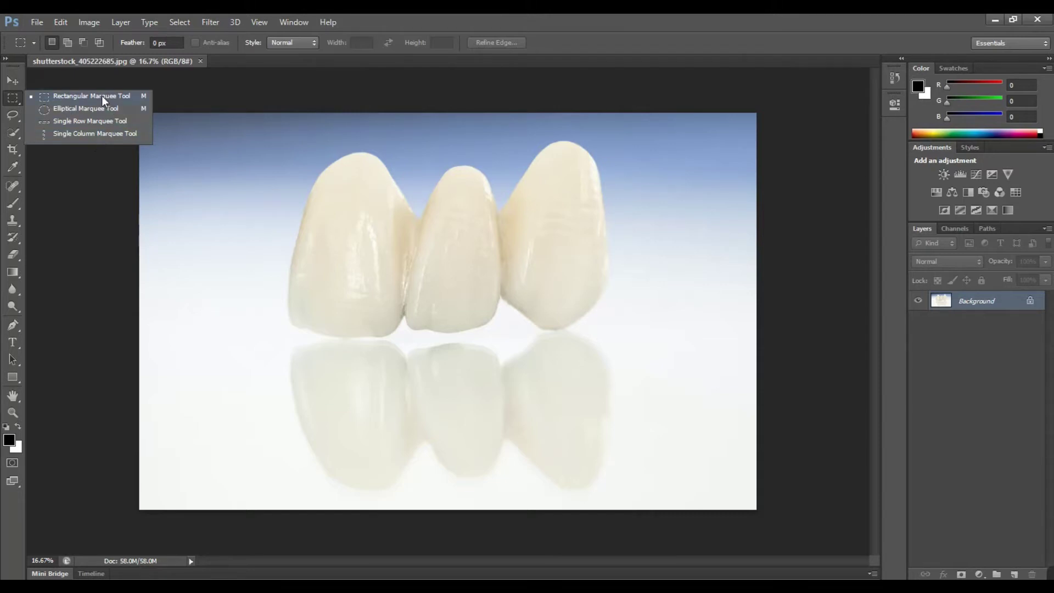
left_click(102, 98)
mouse_move(258, 130)
left_mouse_down()
mouse_move(585, 348)
mouse_move(624, 339)
left_mouse_up()
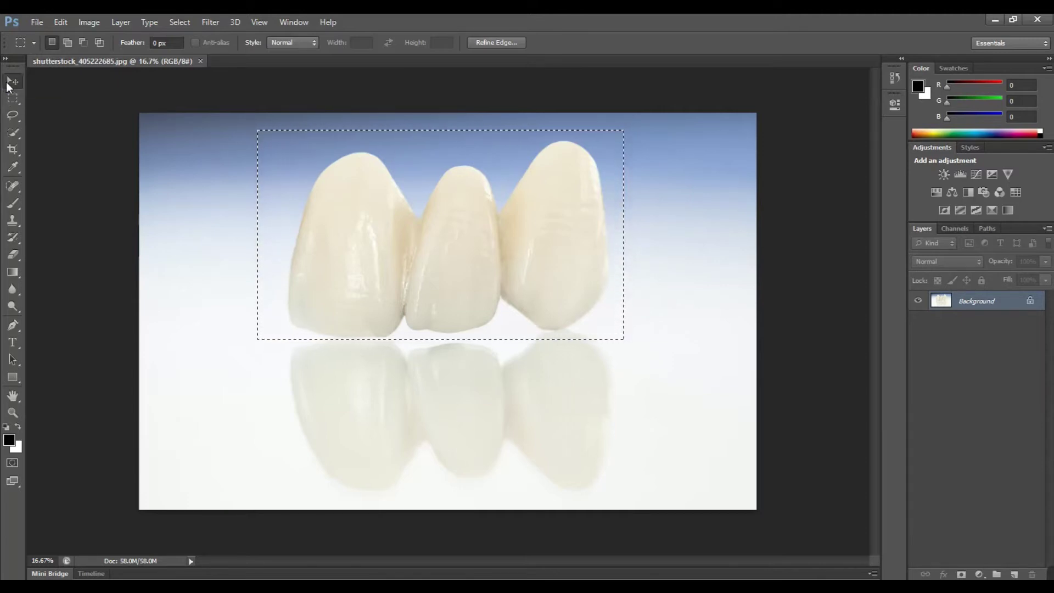
left_click(11, 82)
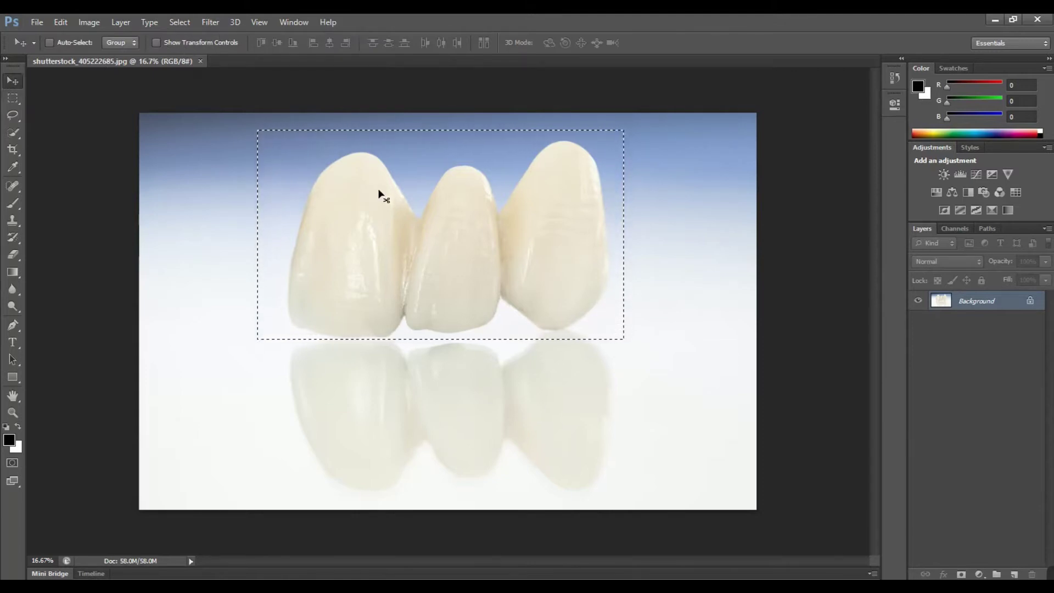
left_click_drag(381, 194, 336, 189)
left_click_drag(569, 235, 471, 256)
key("ctrl+z")
key("ctrl+z")
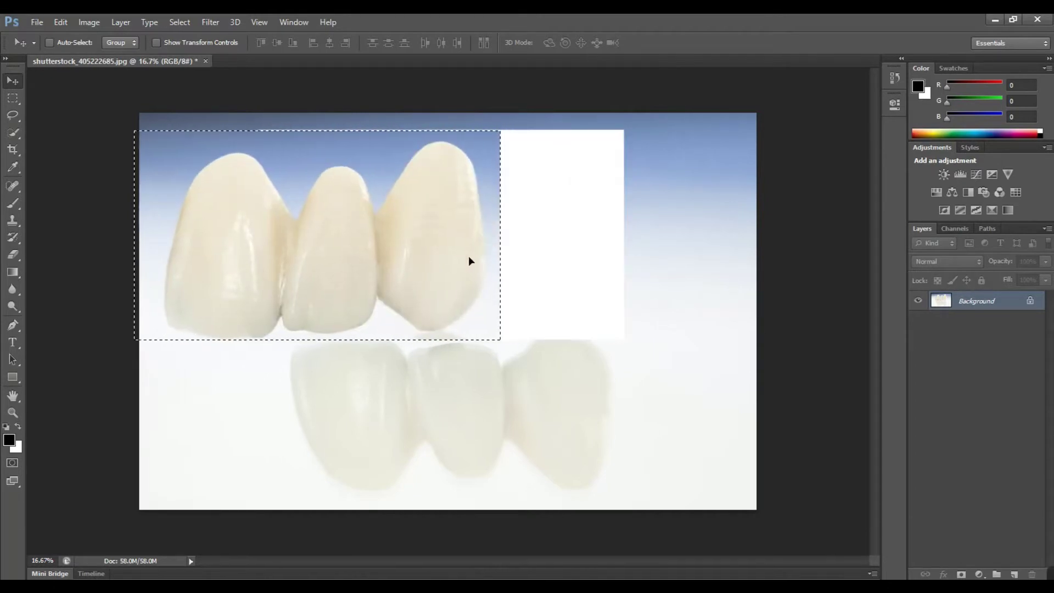
key("ctrl+z")
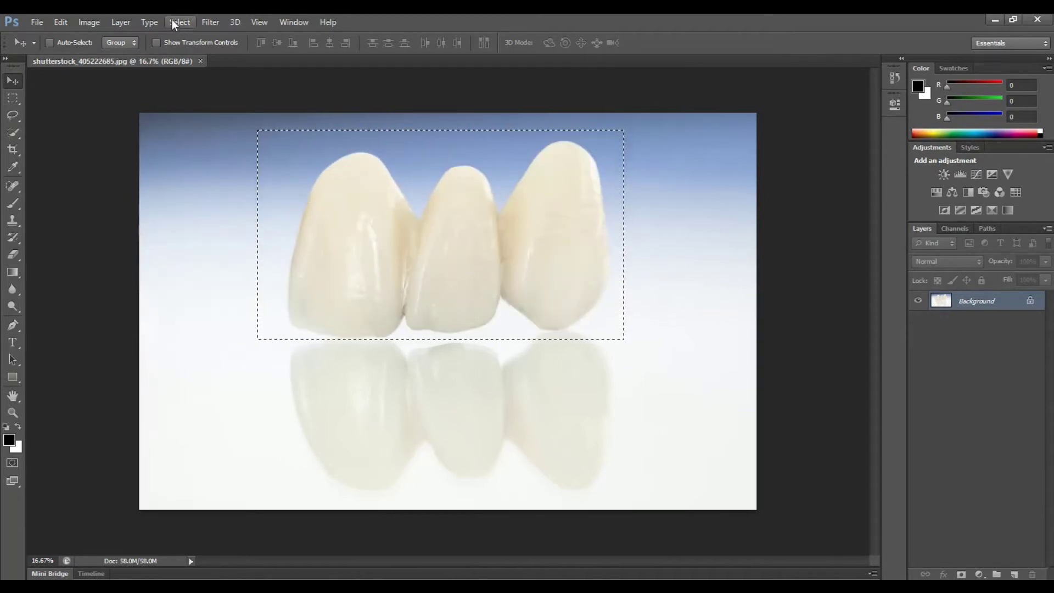
left_click(180, 22)
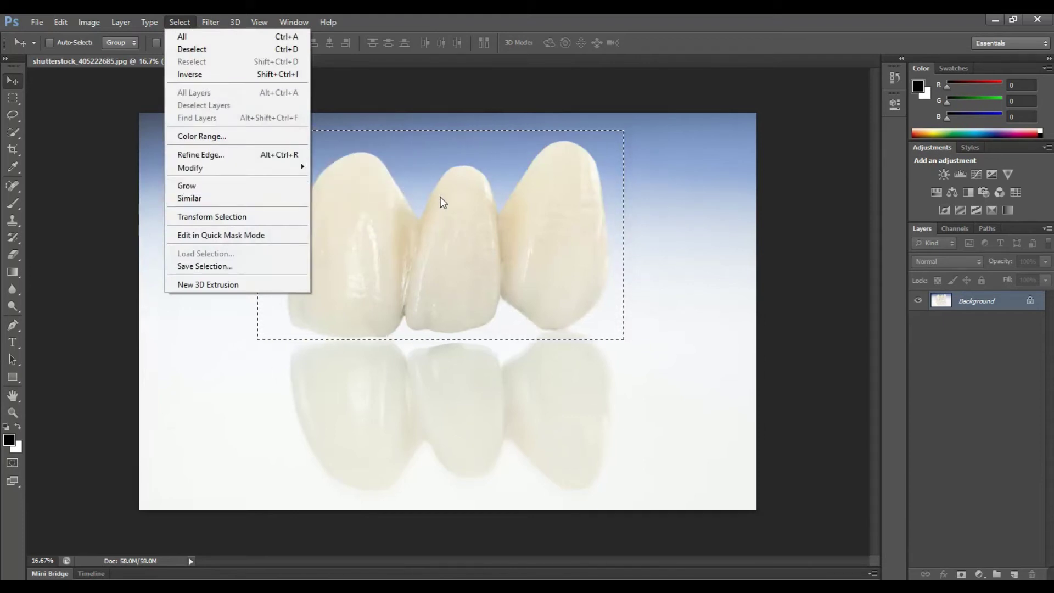
left_click(465, 209)
key("ctrl+d")
left_click(180, 22)
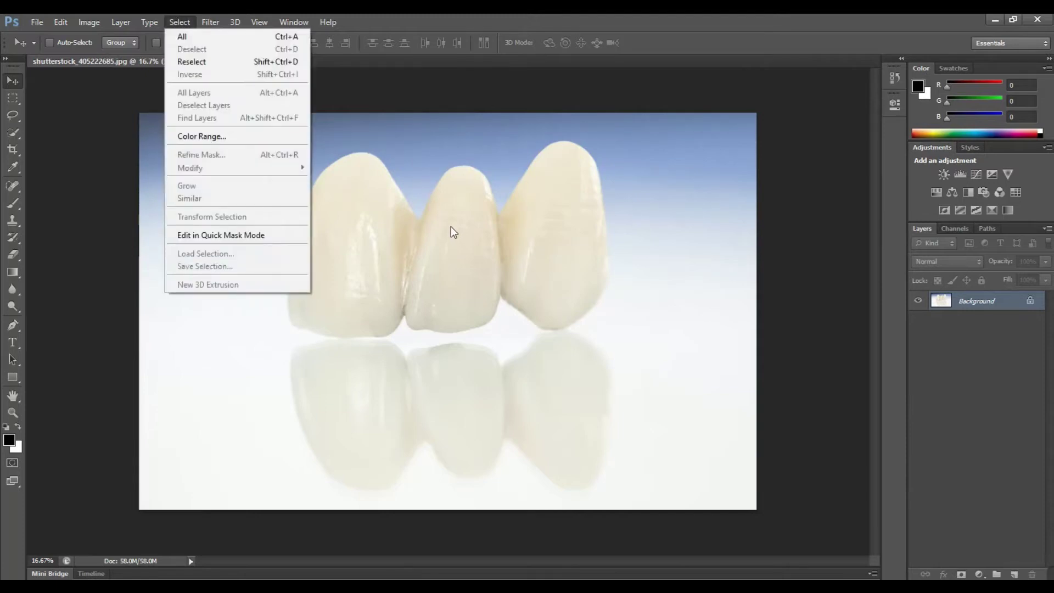
key("shift+ctrl+d")
left_click(177, 23)
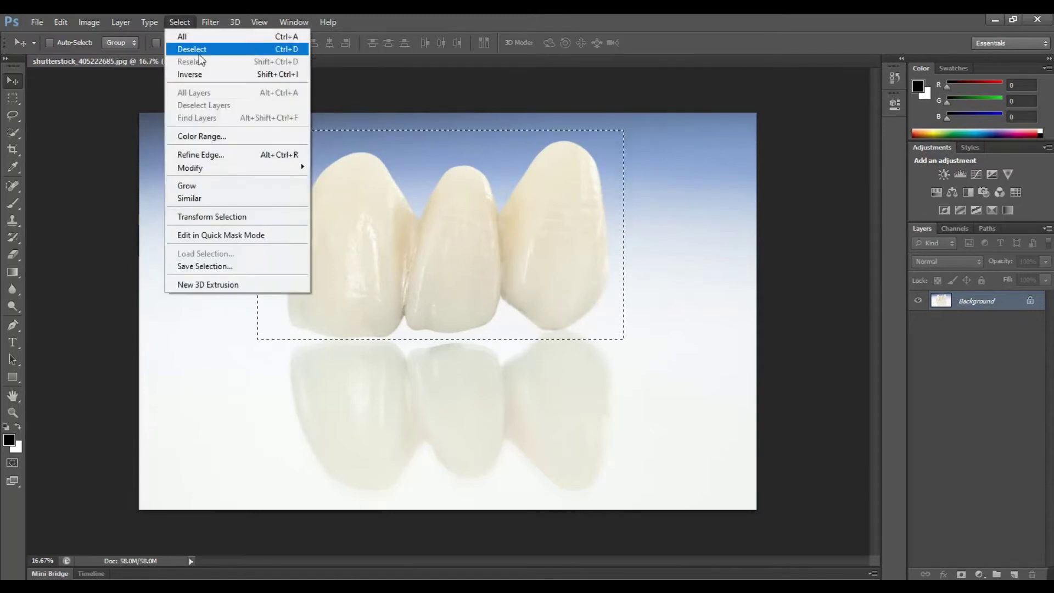
left_click(197, 50)
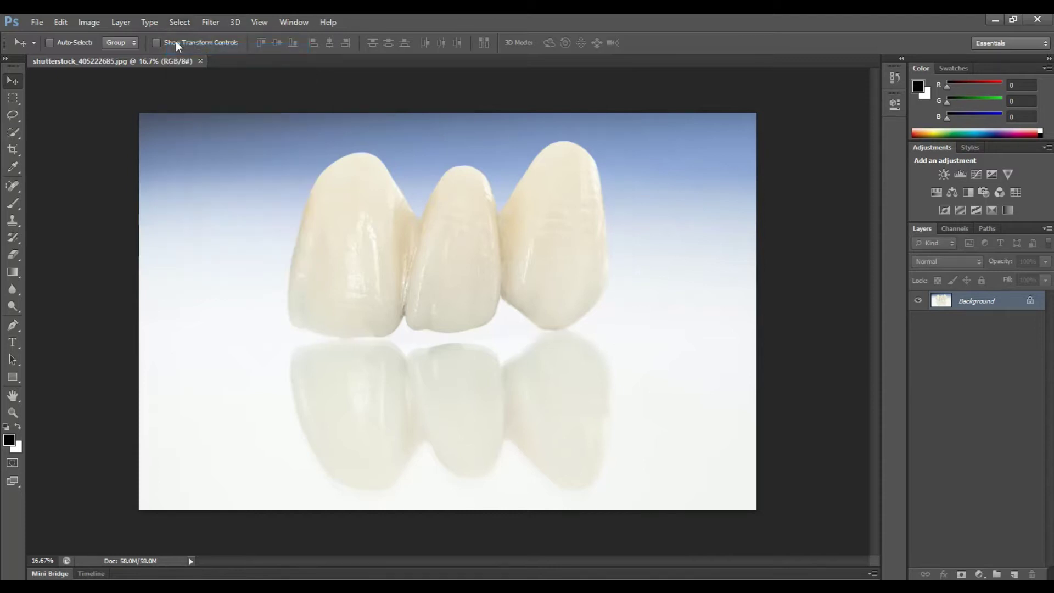
right_click(16, 104)
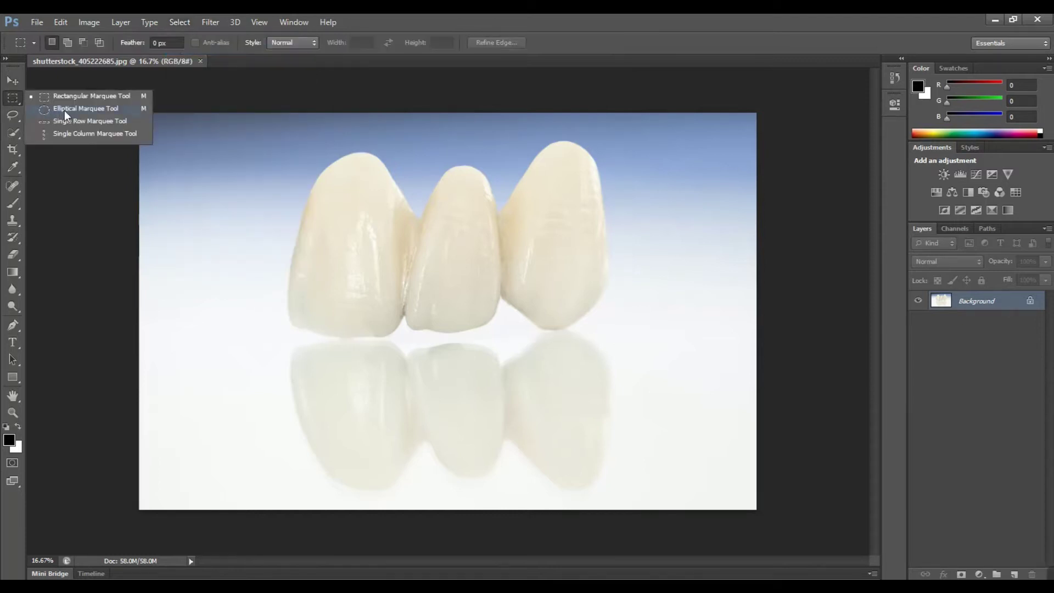
left_click(74, 111)
mouse_move(253, 128)
left_mouse_down()
mouse_move(667, 392)
mouse_move(653, 399)
left_mouse_up()
key("Delete")
key("Return")
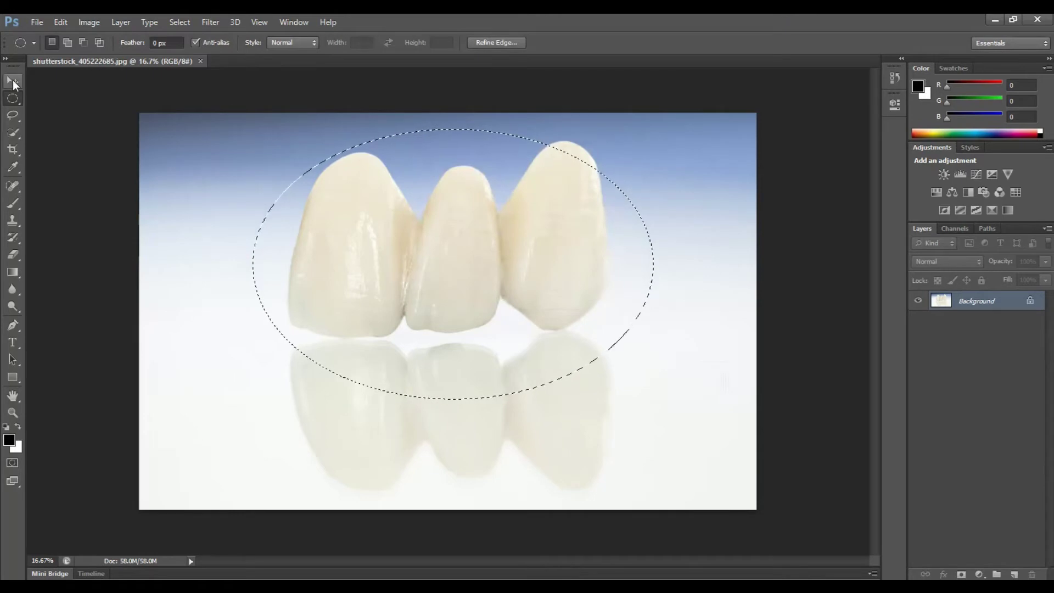
key("v")
left_click_drag(488, 242, 312, 240)
key("ctrl+z")
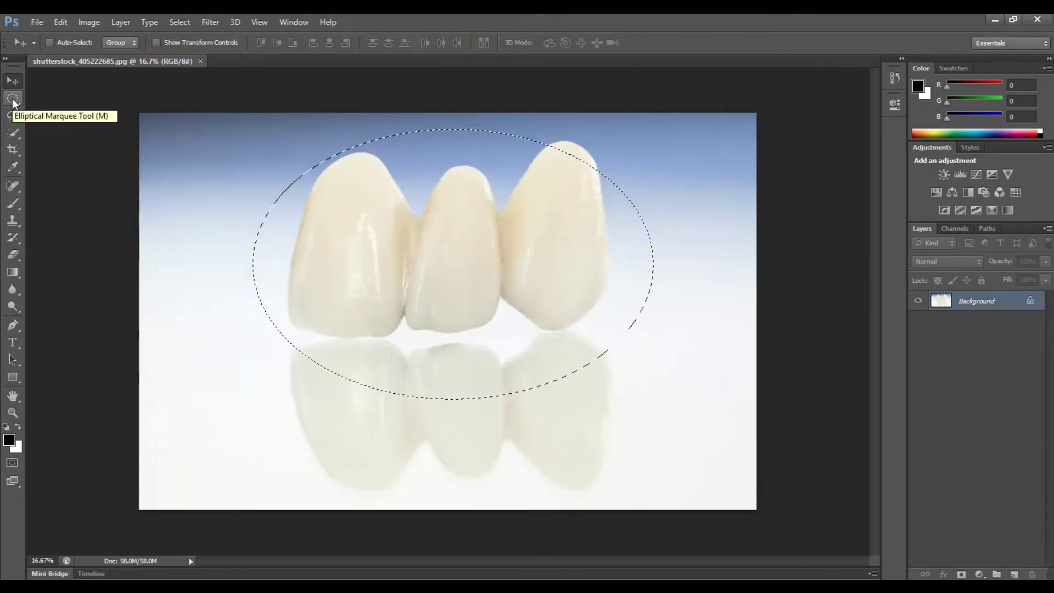
left_click(12, 100)
left_click_drag(432, 266, 442, 249)
left_click_drag(372, 198, 365, 199)
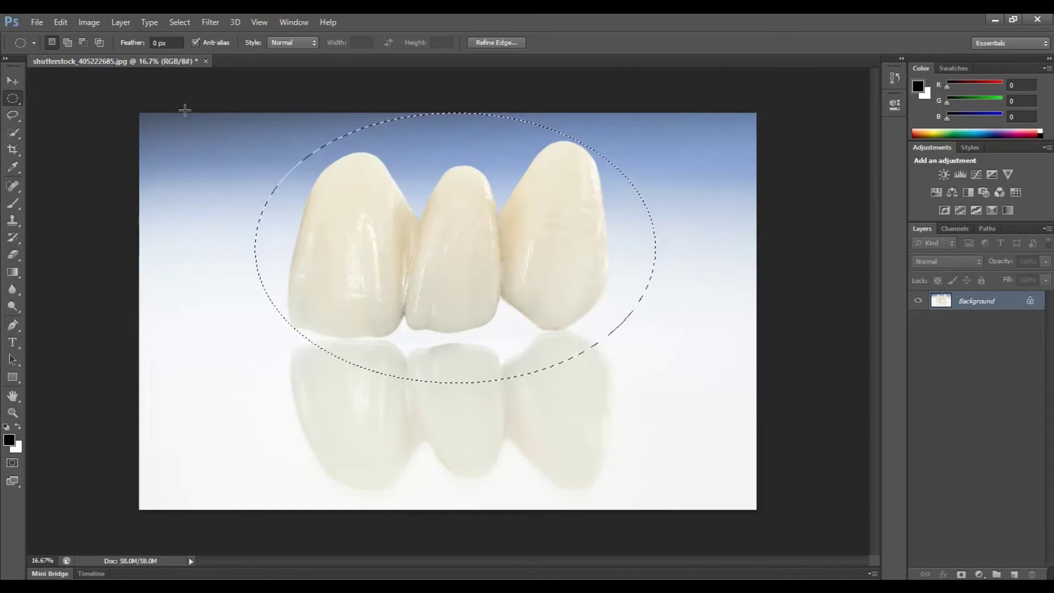
left_click(180, 22)
left_click(218, 49)
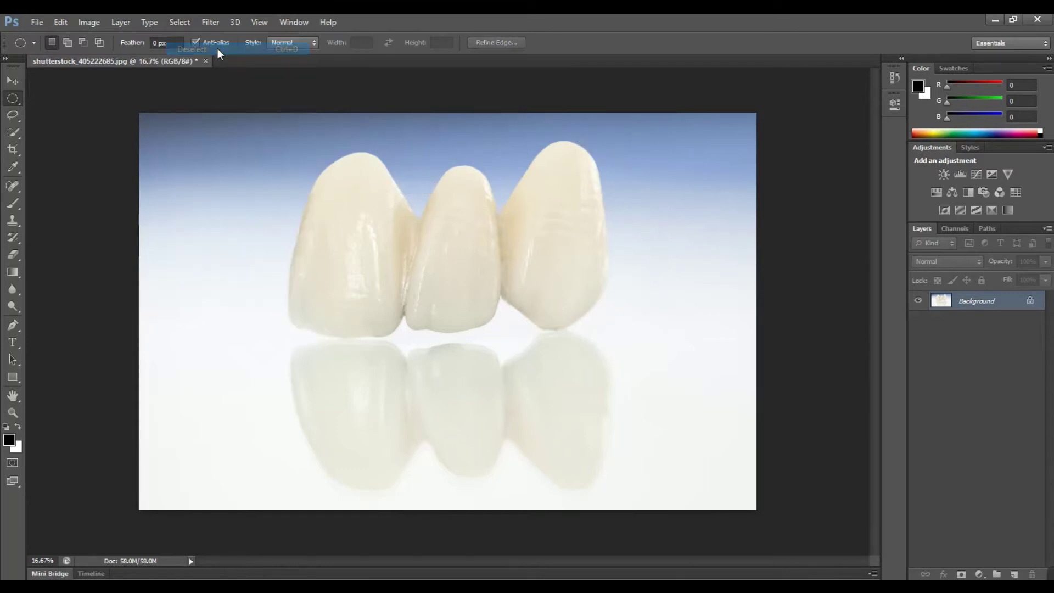
left_click(14, 117)
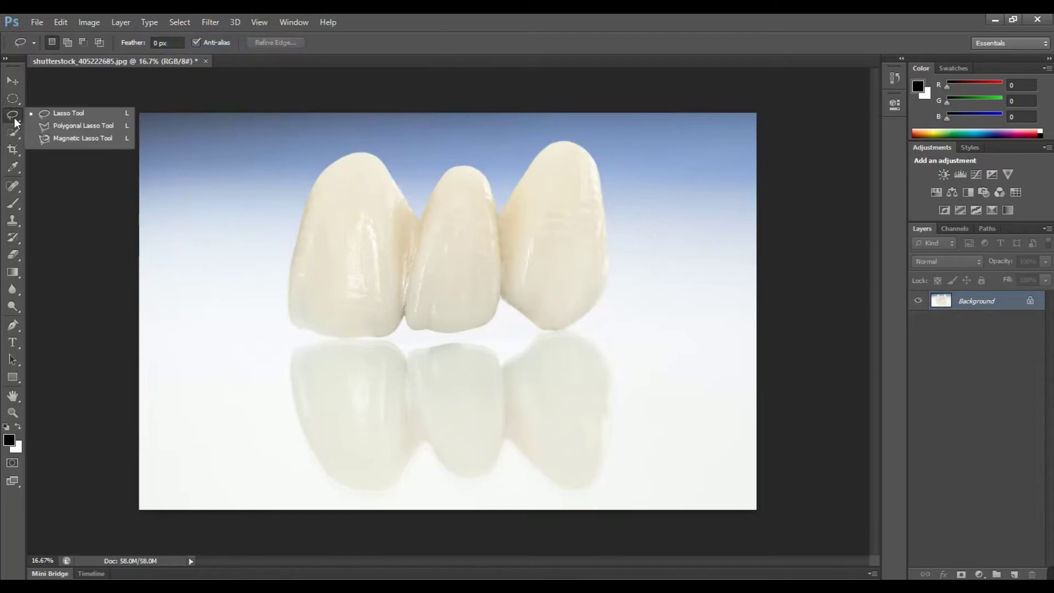
- Choose the plain freehand Lasso tool from the lasso variants
left_click(13, 99)
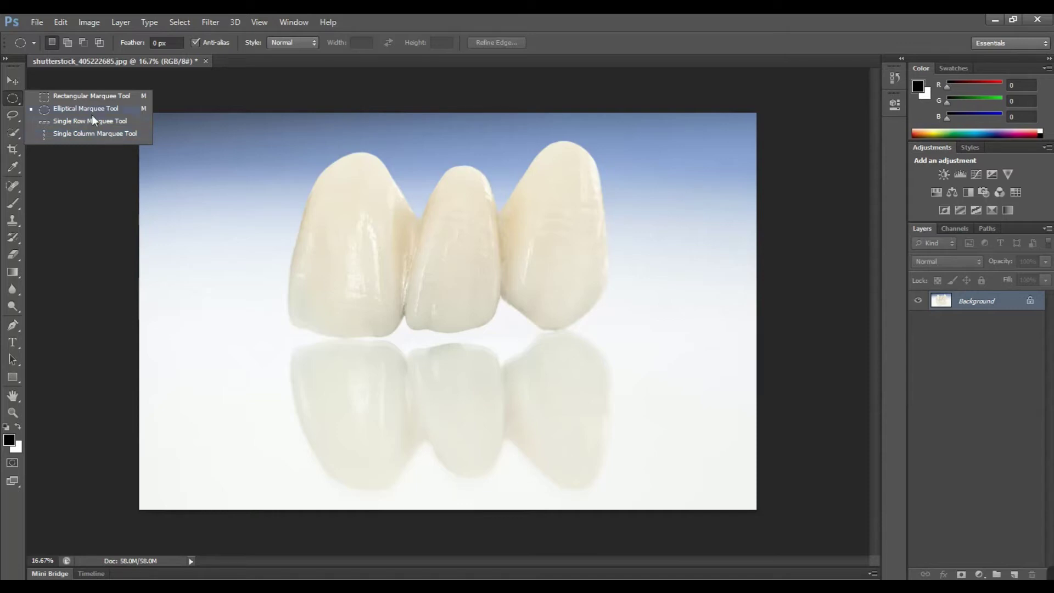
left_click(13, 115)
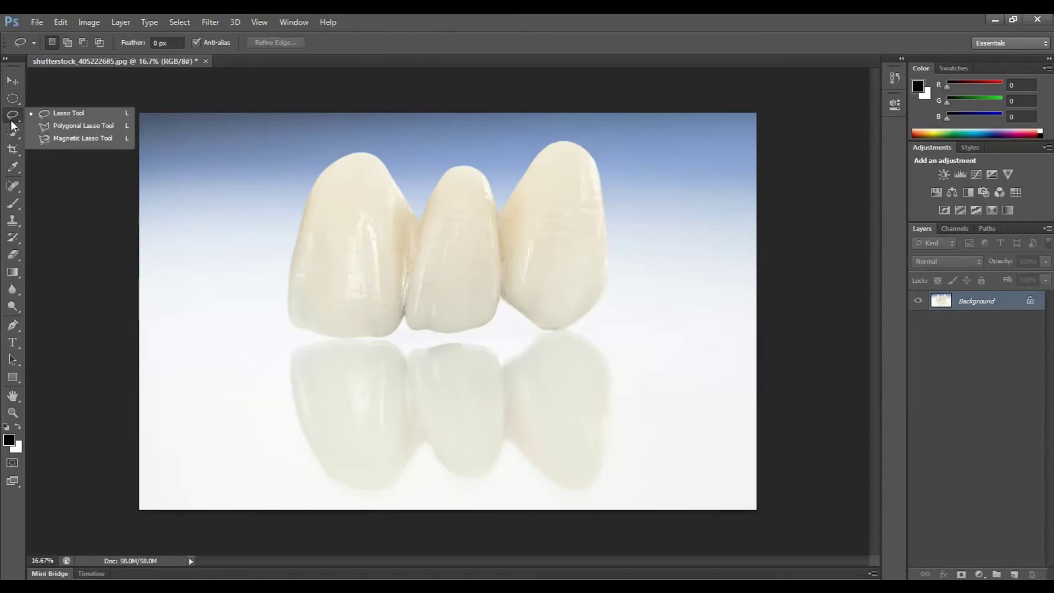
left_click(55, 116)
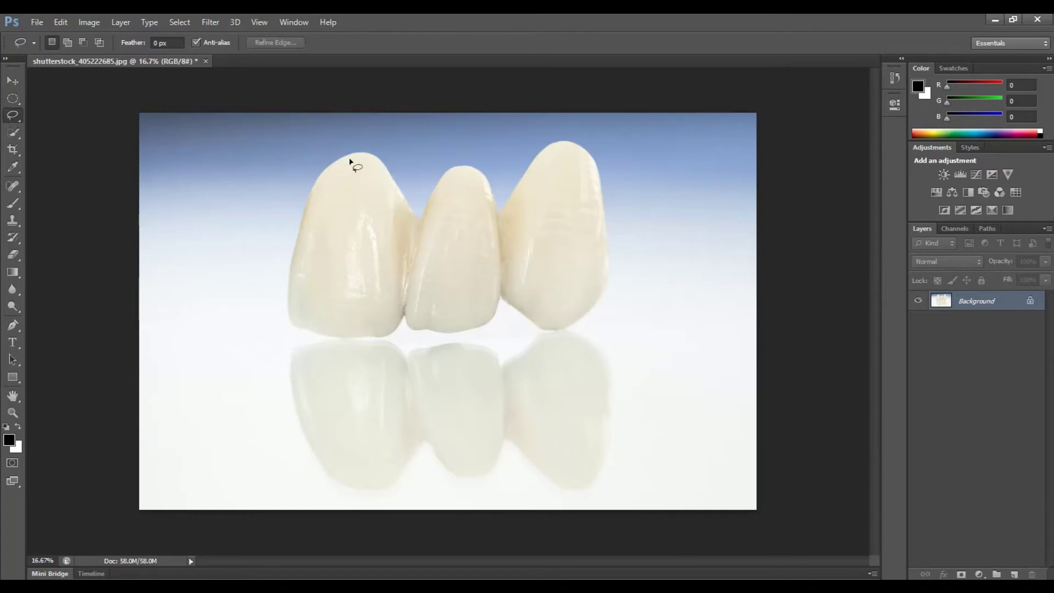
scroll(330, 161, "up", 2)
scroll(301, 160, "up", 1)
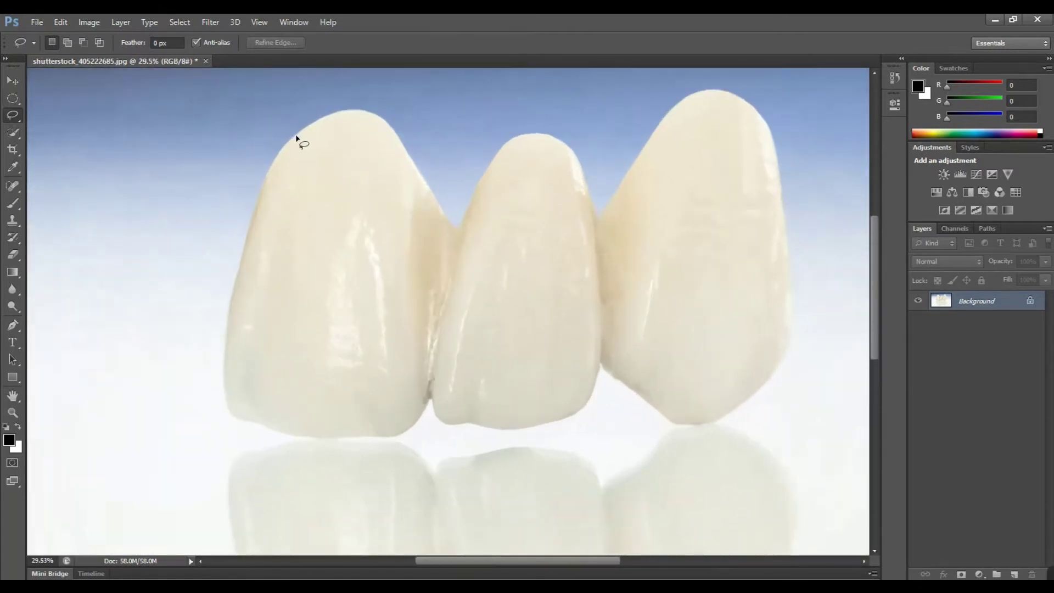
scroll(296, 138, "down", 1)
scroll(299, 140, "down", 1)
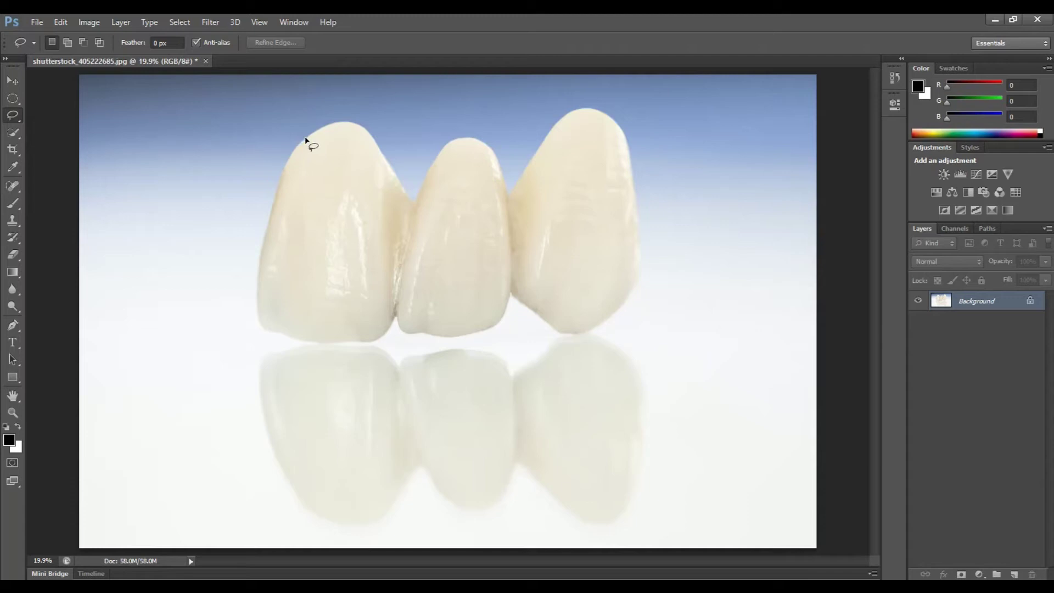
- Trace a freehand outline around the two left teeth, then deselect it
mouse_move(302, 142)
left_mouse_down()
mouse_move(267, 231)
mouse_move(261, 319)
mouse_move(286, 341)
mouse_move(367, 346)
mouse_move(381, 344)
mouse_move(396, 315)
mouse_move(405, 336)
left_mouse_up()
mouse_move(431, 335)
left_mouse_down()
mouse_move(510, 225)
mouse_move(489, 146)
mouse_move(426, 165)
mouse_move(364, 132)
left_mouse_up()
left_click_drag(292, 165, 285, 158)
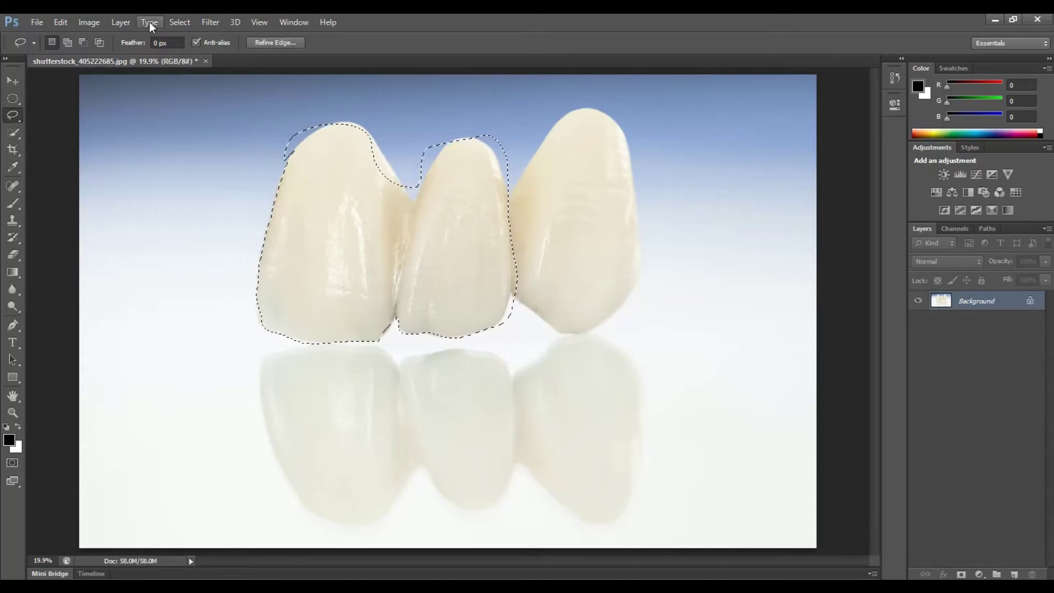
left_click(181, 22)
left_click(215, 51)
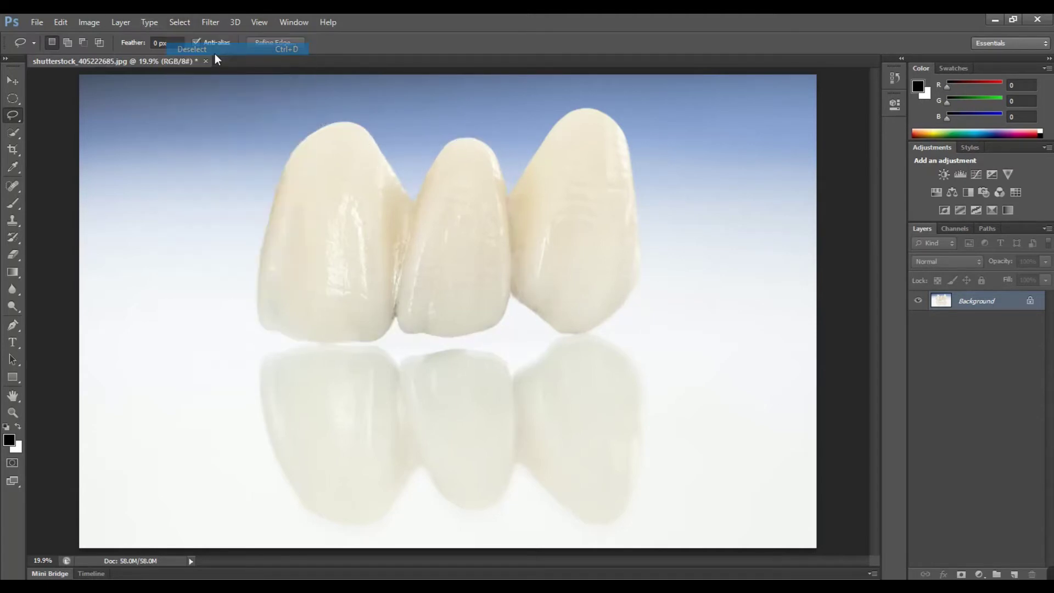
- Draw a loose freehand outline around all three teeth and deselect it
left_click_drag(269, 119, 535, 348)
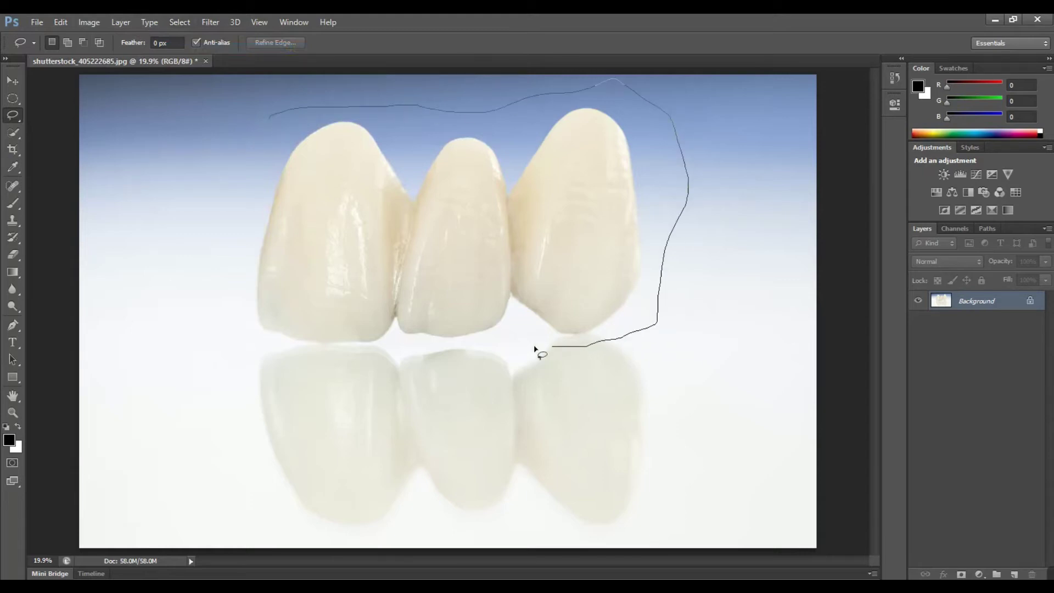
left_click_drag(535, 347, 236, 222)
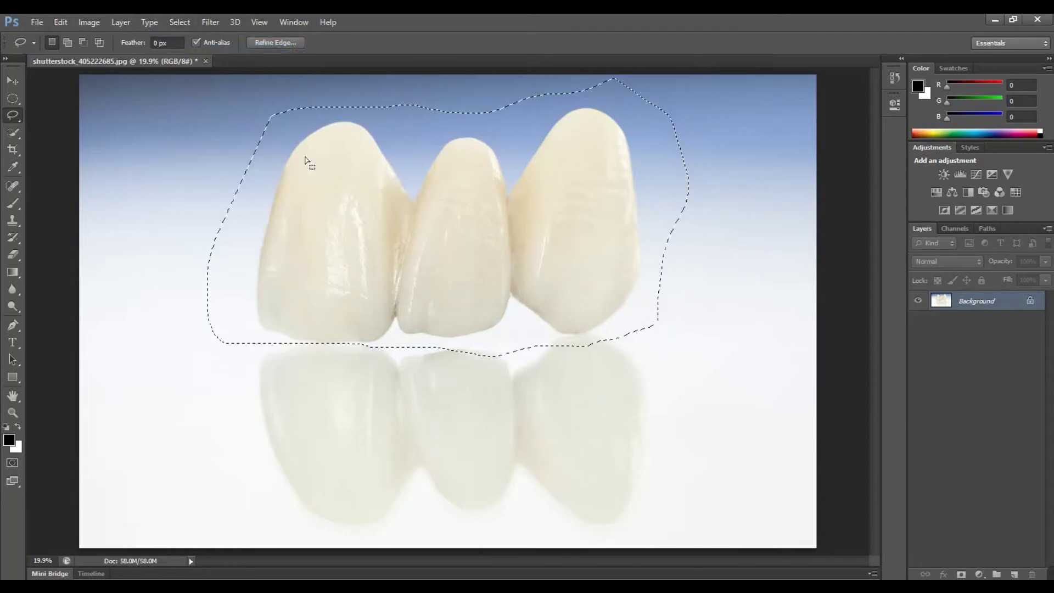
left_click(186, 24)
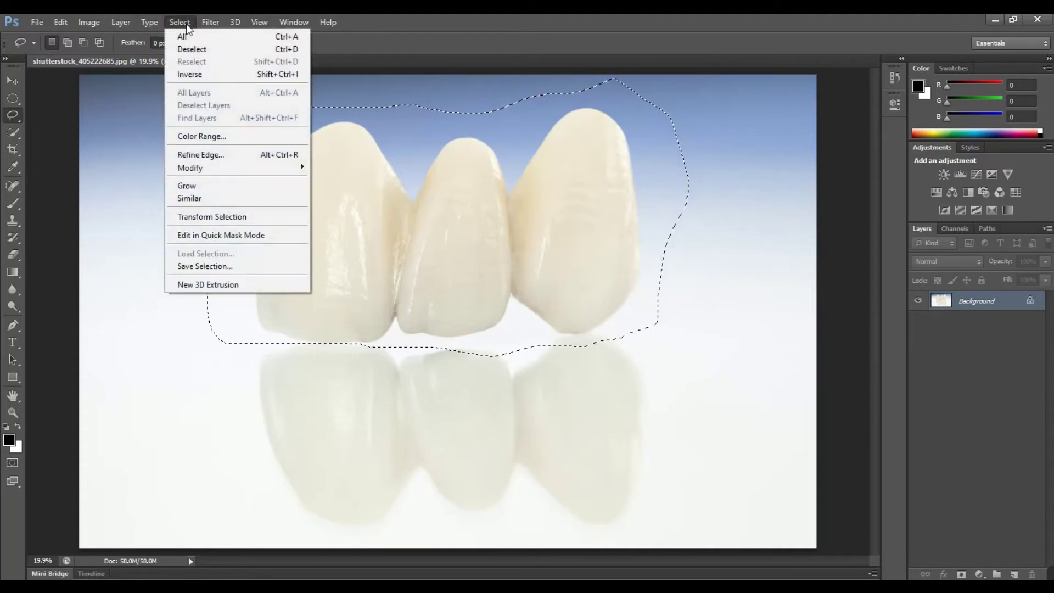
left_click(222, 51)
- Outline the left tooth's edge with straight corners using the Polygonal Lasso
right_click(21, 119)
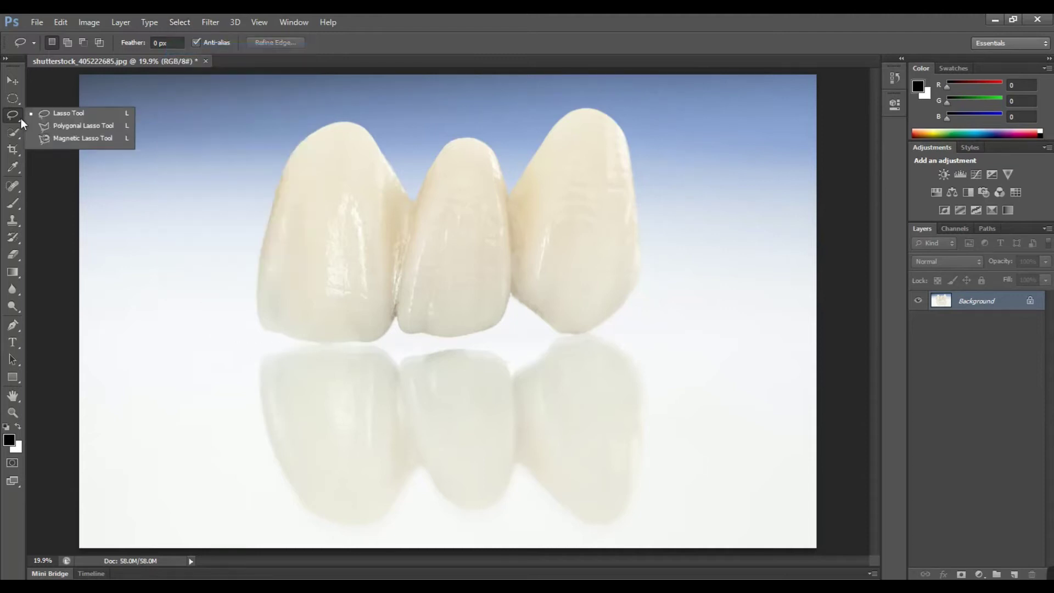
left_click(64, 128)
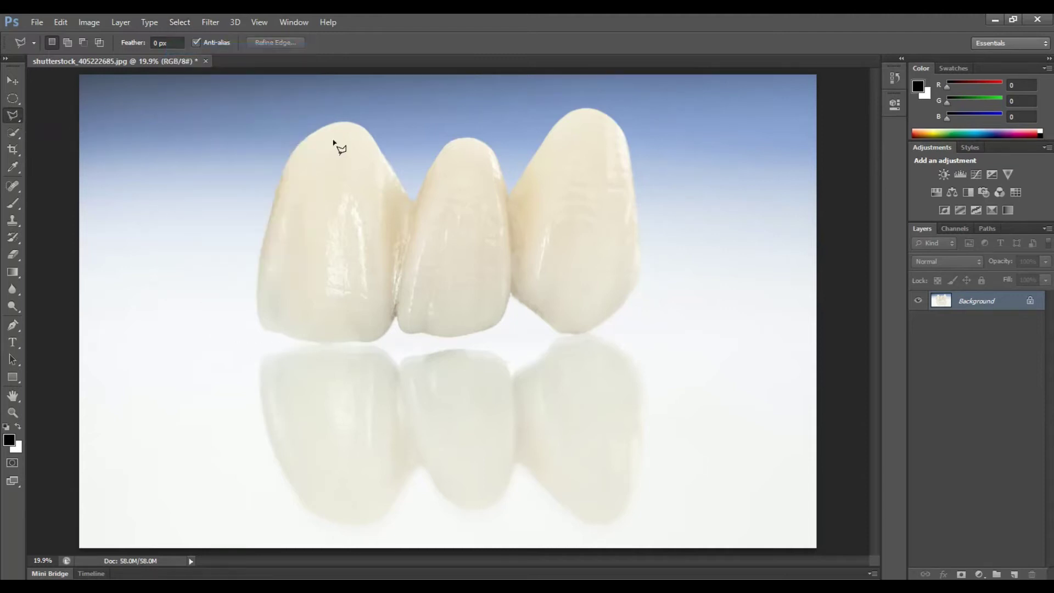
left_click(300, 143)
left_click(299, 145)
left_click(280, 181)
left_click(268, 225)
left_click(258, 265)
left_click(257, 324)
double_click(280, 334)
- Draw a second polygonal outline along the left tooth's lower edge
left_click(281, 332)
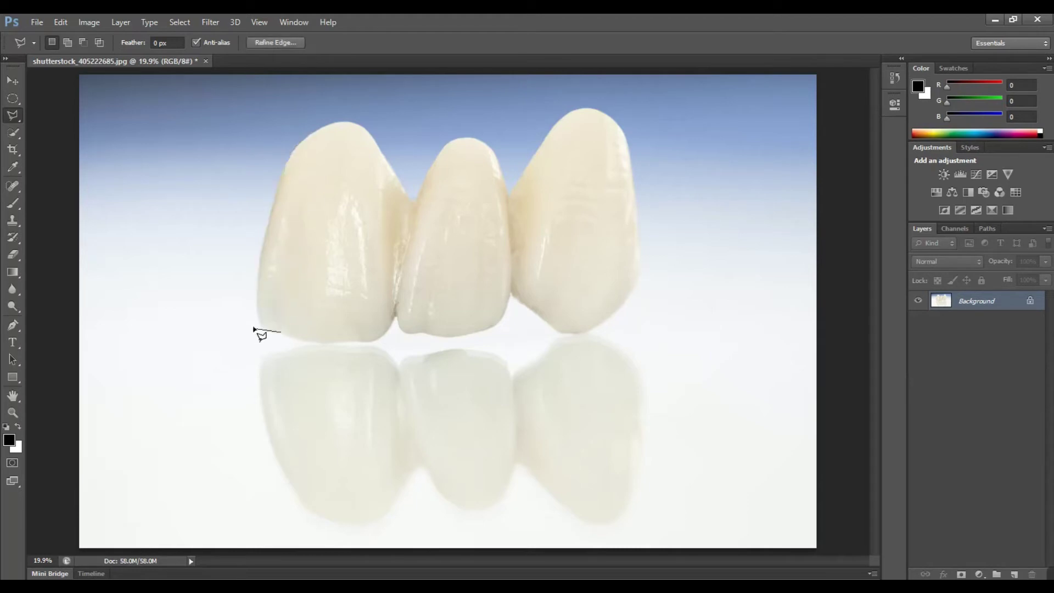
left_click(259, 324)
left_click(260, 280)
left_click(280, 277)
left_click(281, 332)
- Nudge the selection down-right, undo the move, and deselect with Ctrl+D
scroll(259, 330, "up", 3)
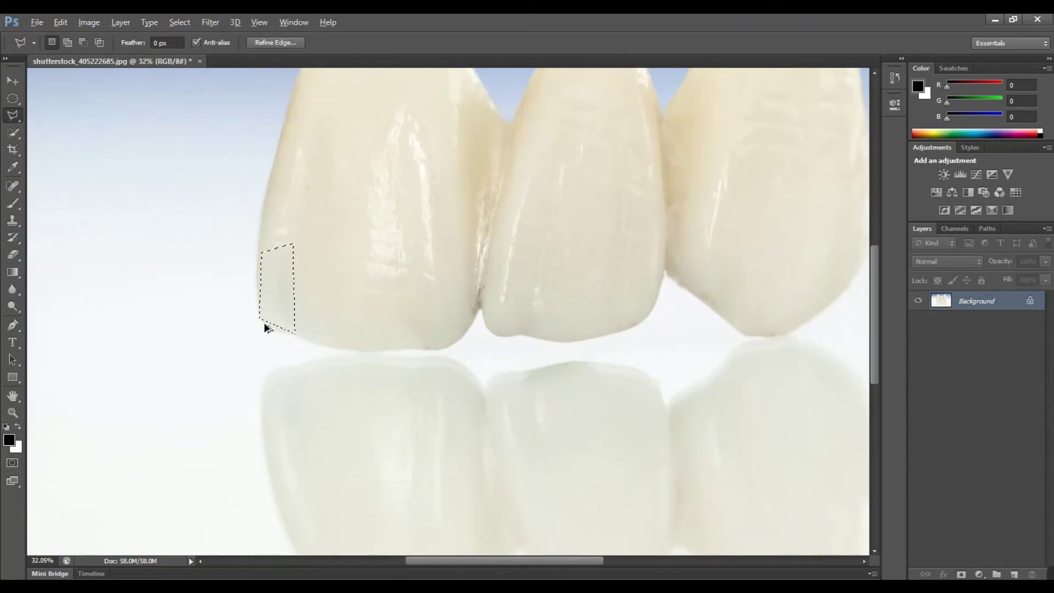
scroll(262, 324, "up", 3)
scroll(258, 318, "up", 3)
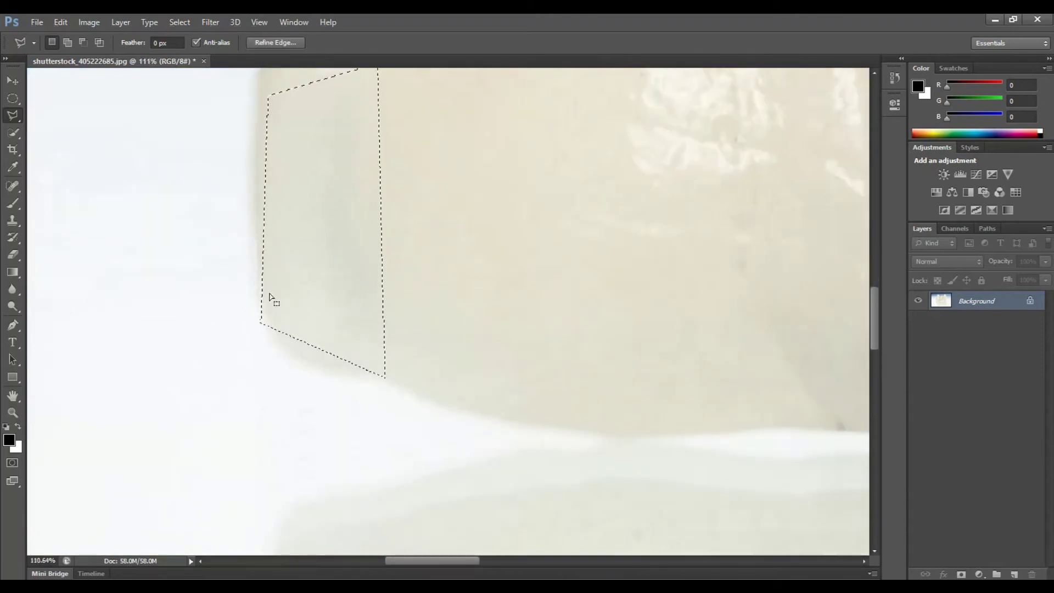
left_click_drag(273, 298, 301, 344)
key("ctrl+z")
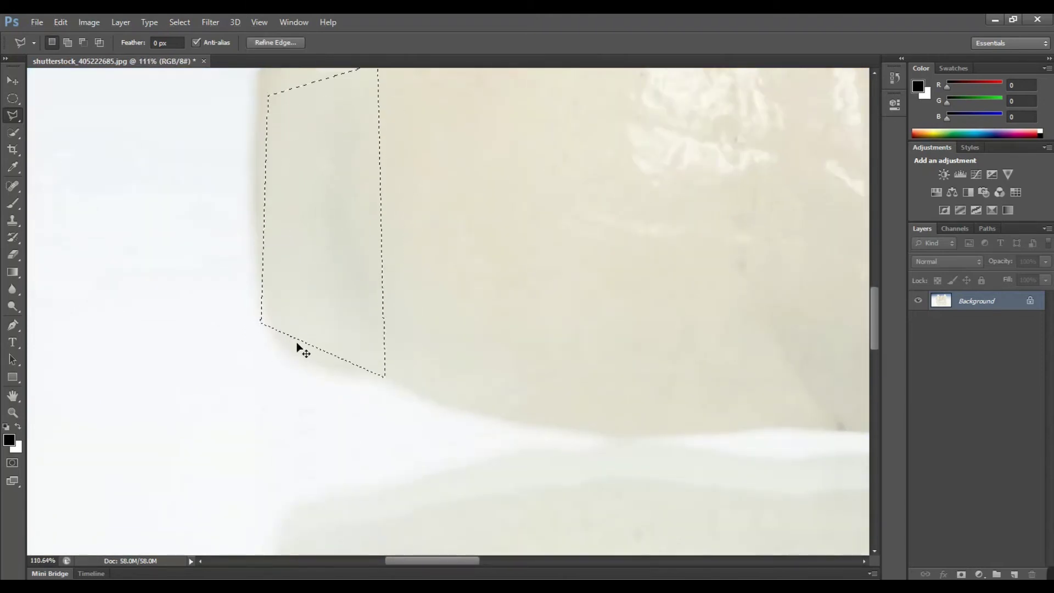
scroll(296, 346, "down", 3)
scroll(296, 346, "down", 3)
key("ctrl+d")
- Trace the left tooth's left and lower edges with the Magnetic Lasso
left_click(18, 115)
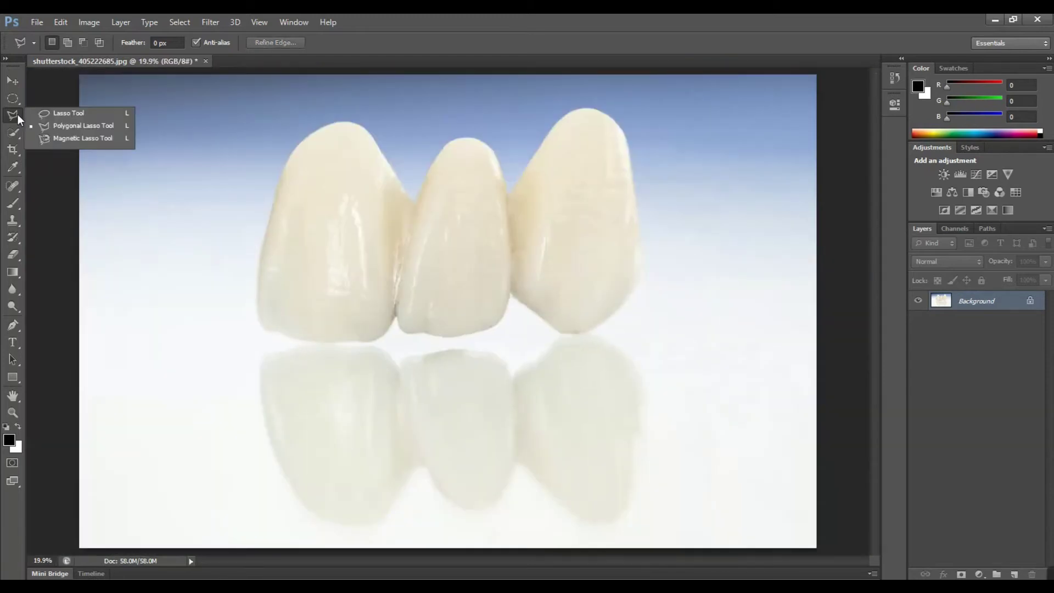
left_click(86, 137)
scroll(340, 137, "up", 3)
scroll(313, 144, "up", 2)
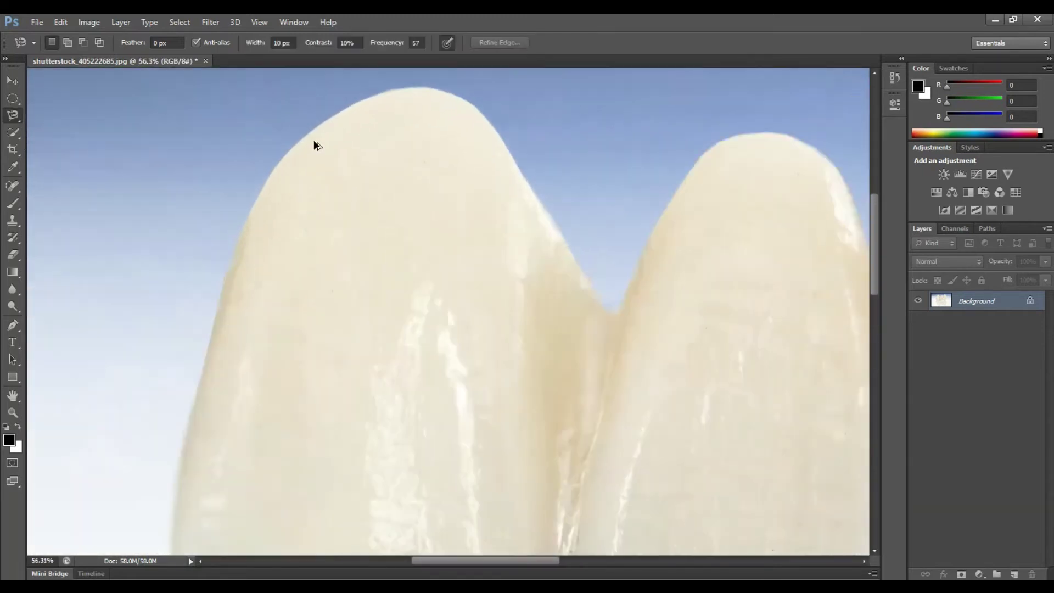
left_click(309, 132)
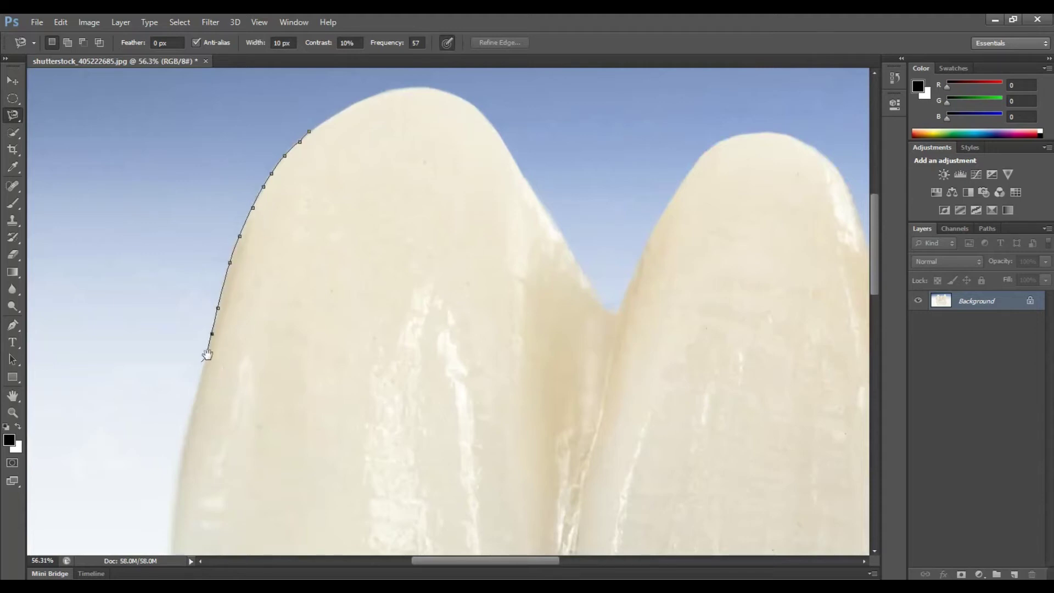
left_click_drag(207, 353, 224, 259)
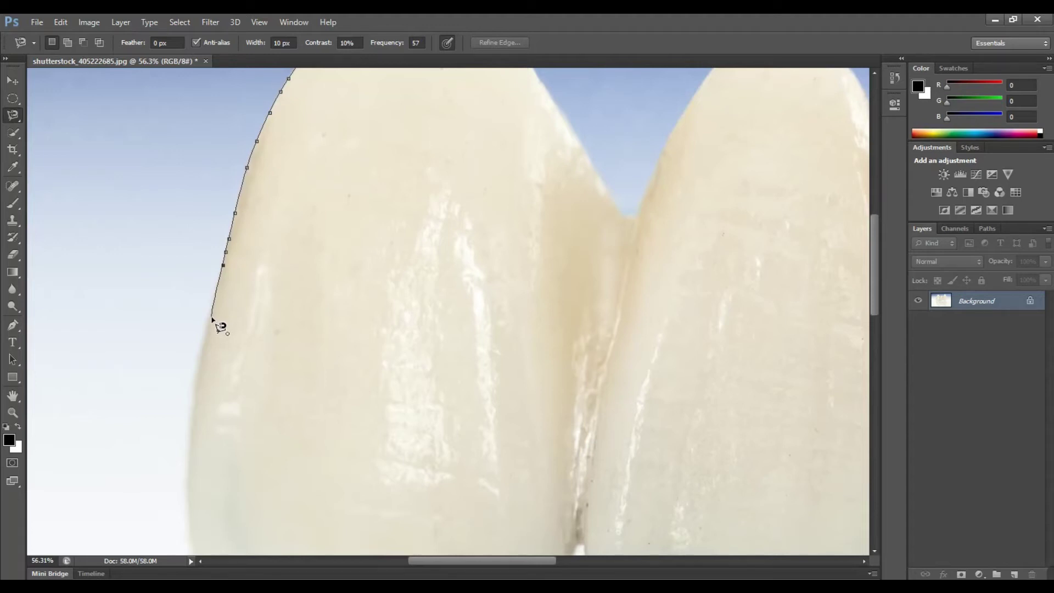
scroll(212, 319, "down", 2)
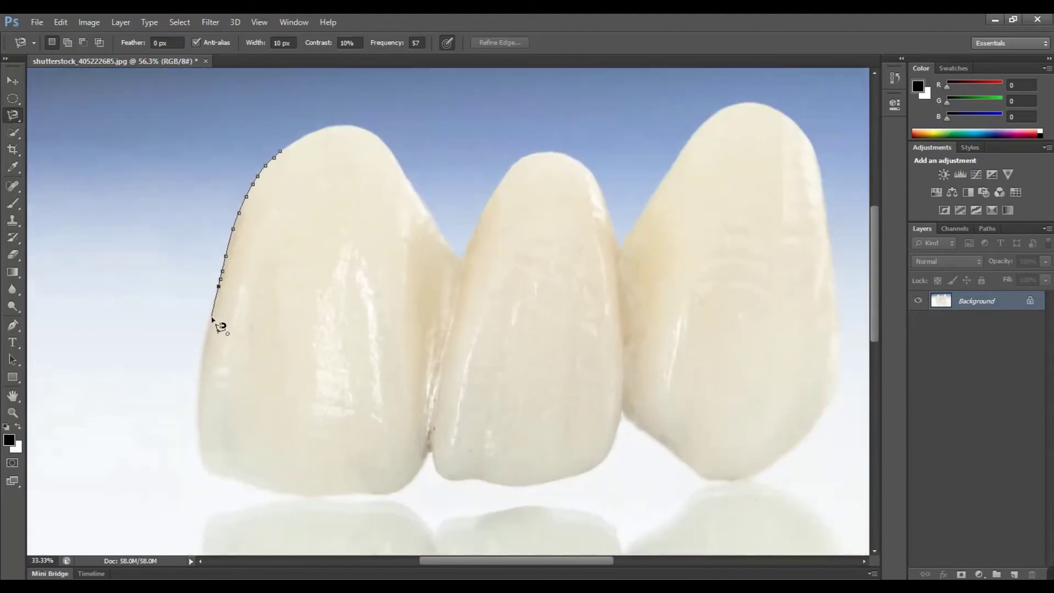
scroll(212, 319, "up", 1)
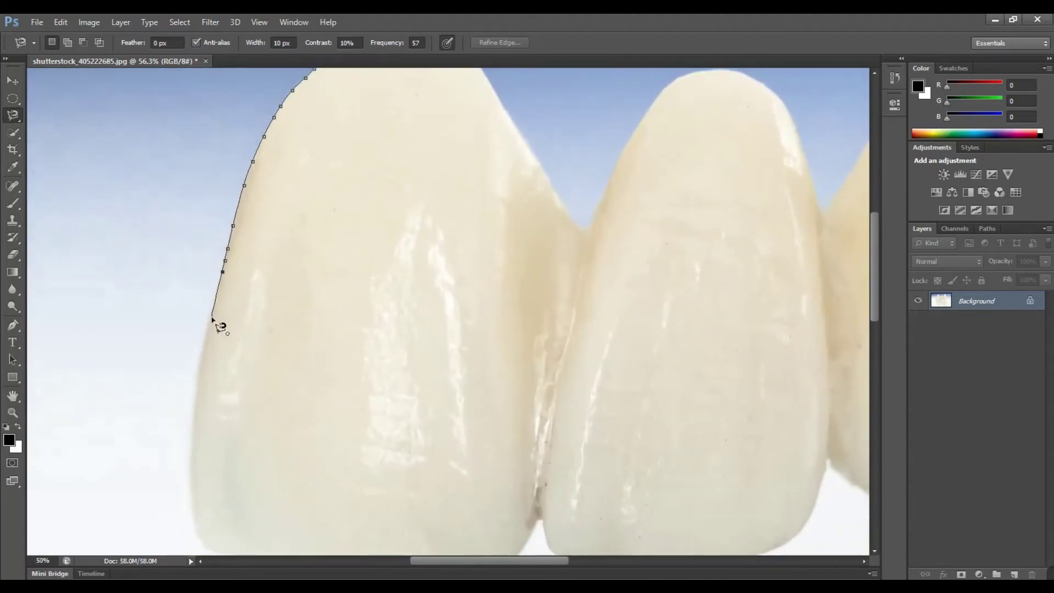
scroll(212, 318, "up", 1)
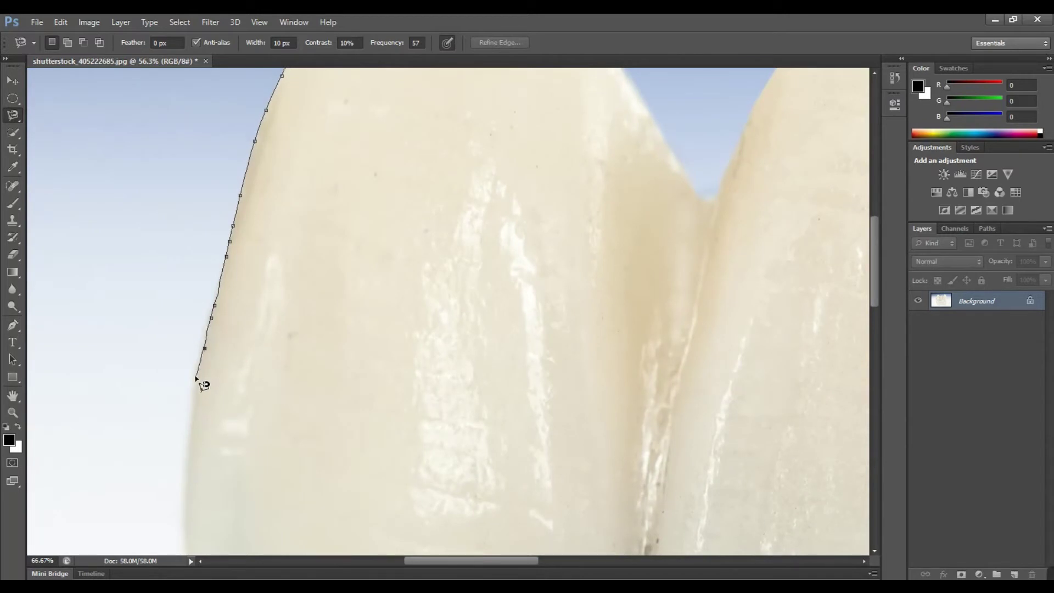
mouse_move(197, 377)
left_mouse_down()
mouse_move(209, 354)
mouse_move(306, 313)
mouse_move(363, 203)
left_mouse_up()
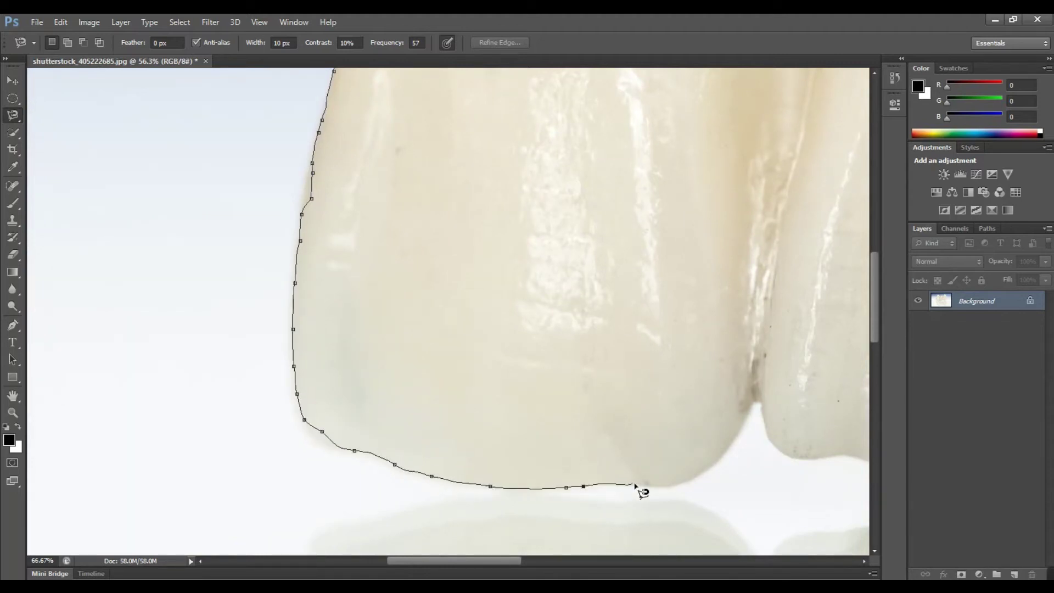
- Remove misplaced points, finish the right side and top, close the outline, fit on screen
key("BackSpace")
key("BackSpace")
key("BackSpace")
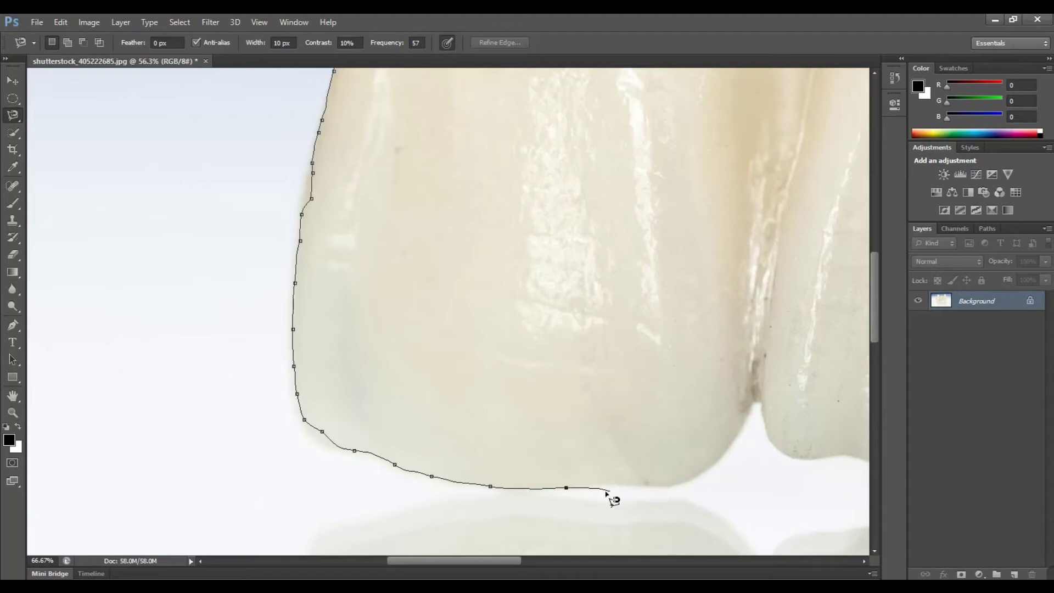
key("BackSpace")
key("BackSpace")
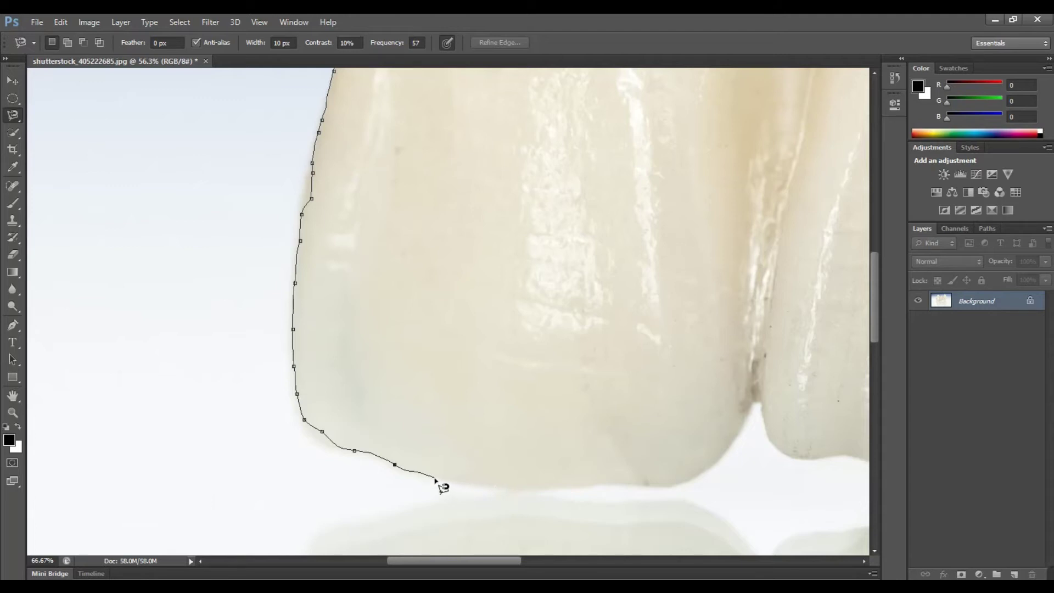
key("BackSpace")
key("BackSpace")
key("BackSpace")
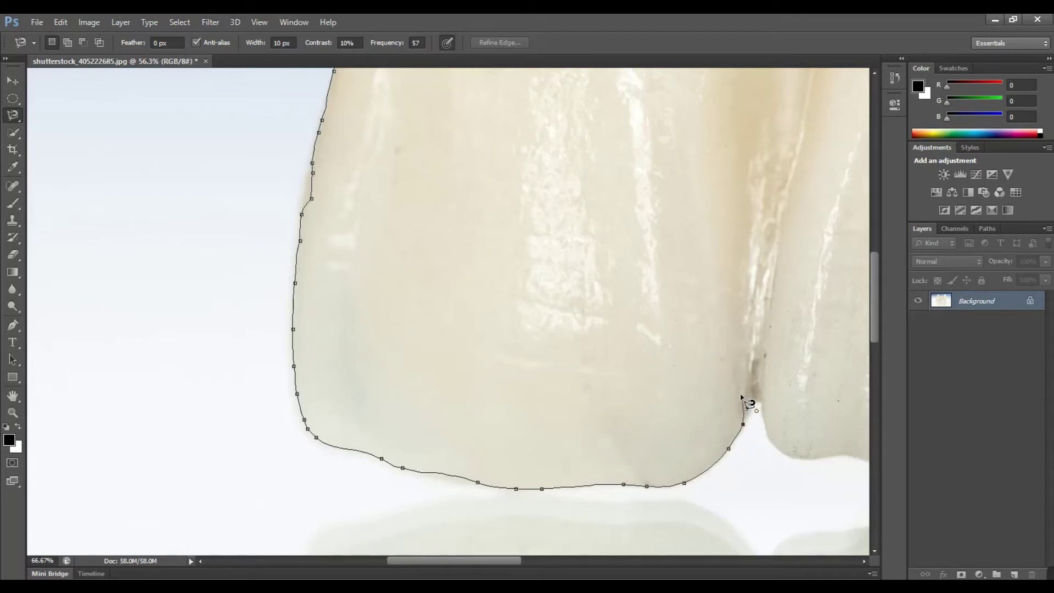
key("ctrl+minus")
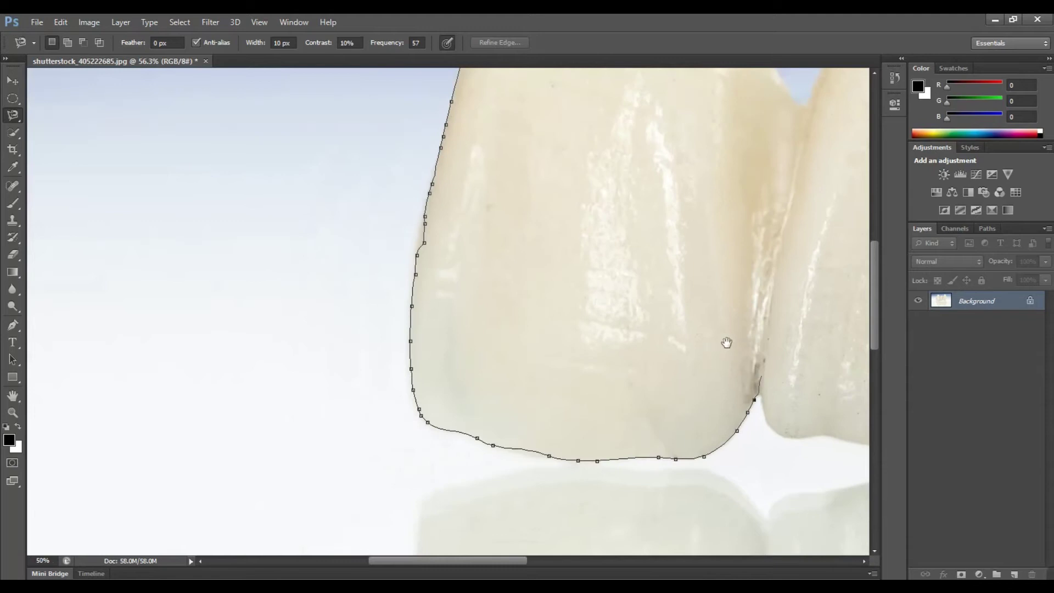
left_click_drag(747, 283, 548, 386)
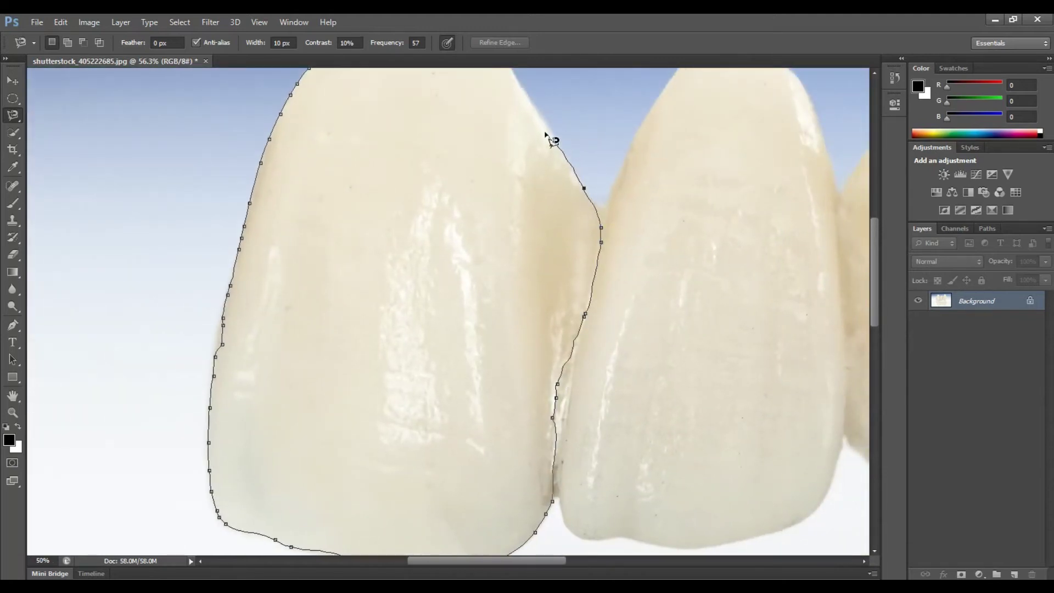
left_click_drag(536, 146, 550, 303)
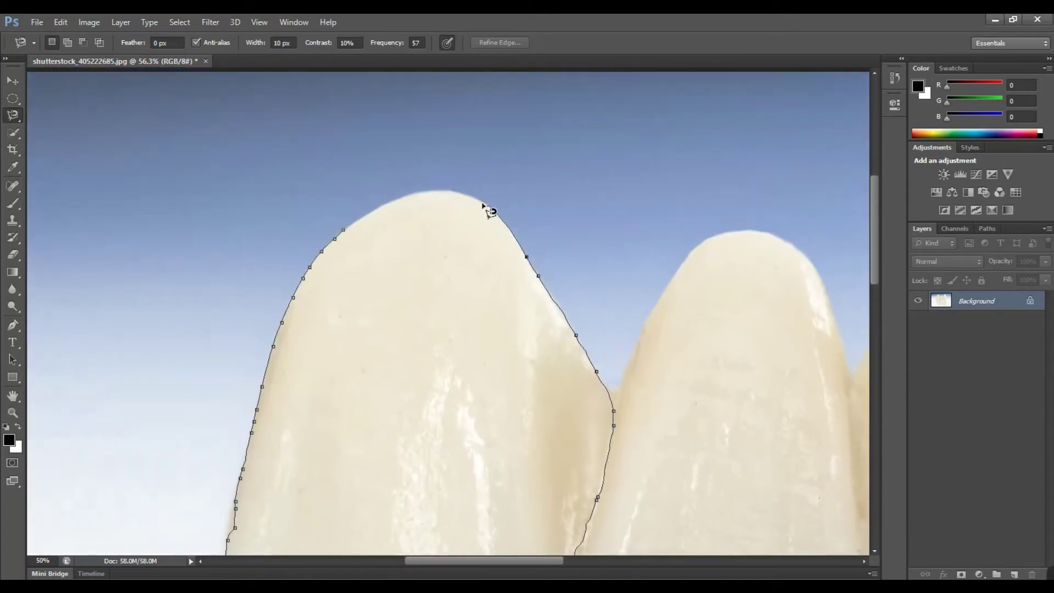
left_click(343, 230)
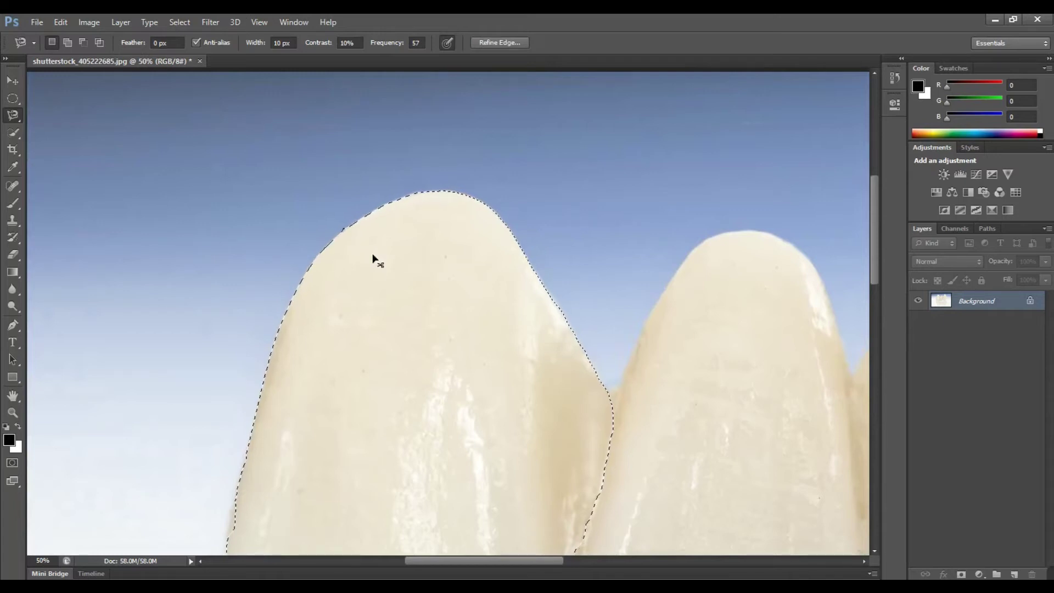
key("ctrl+0")
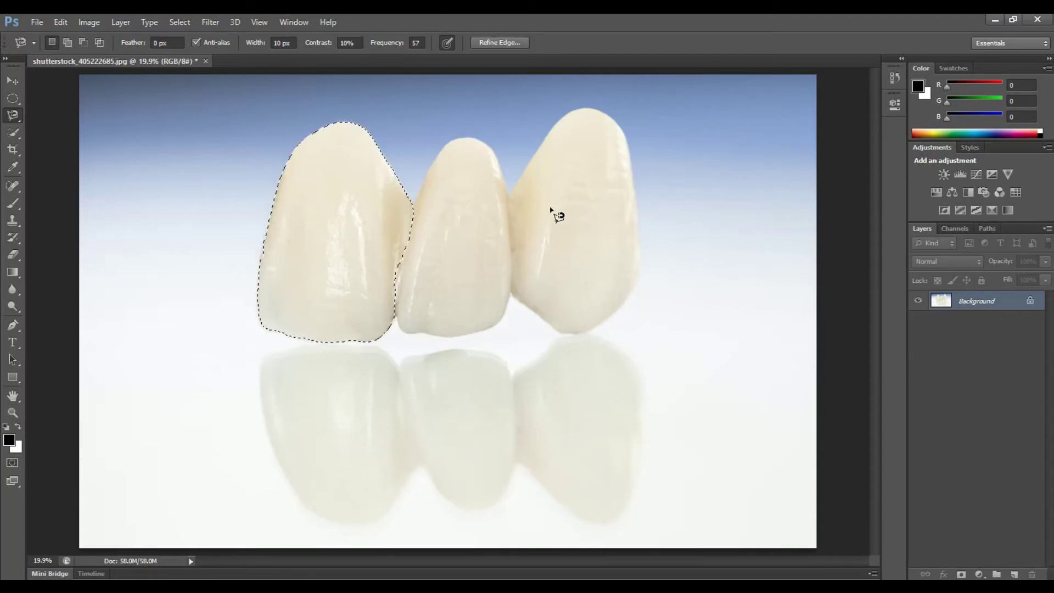
- Deselect the left tooth and pick the Magic Wand Tool
left_click(192, 22)
left_click(206, 51)
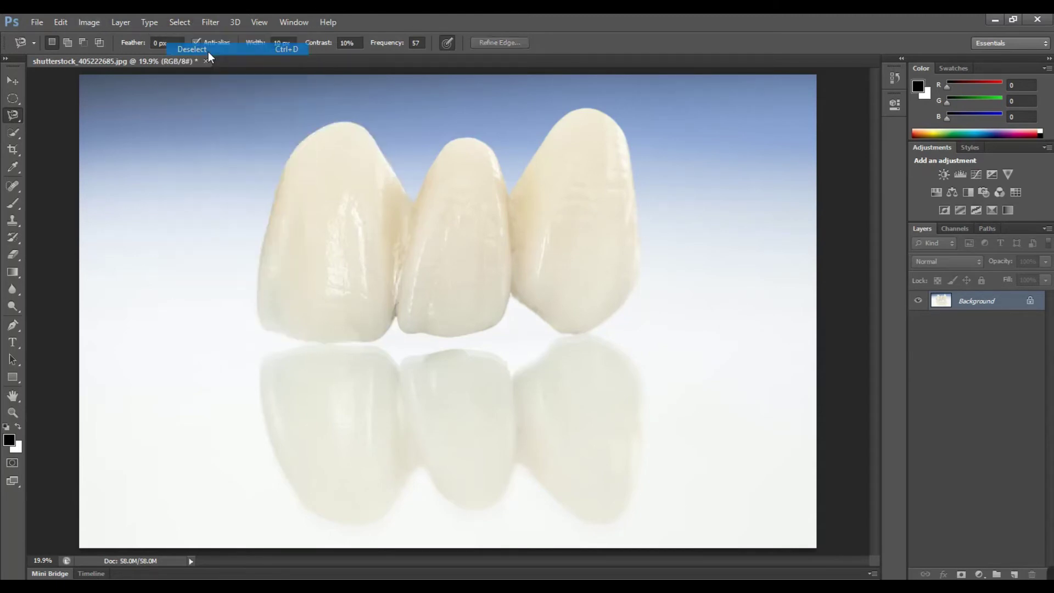
left_click(18, 136)
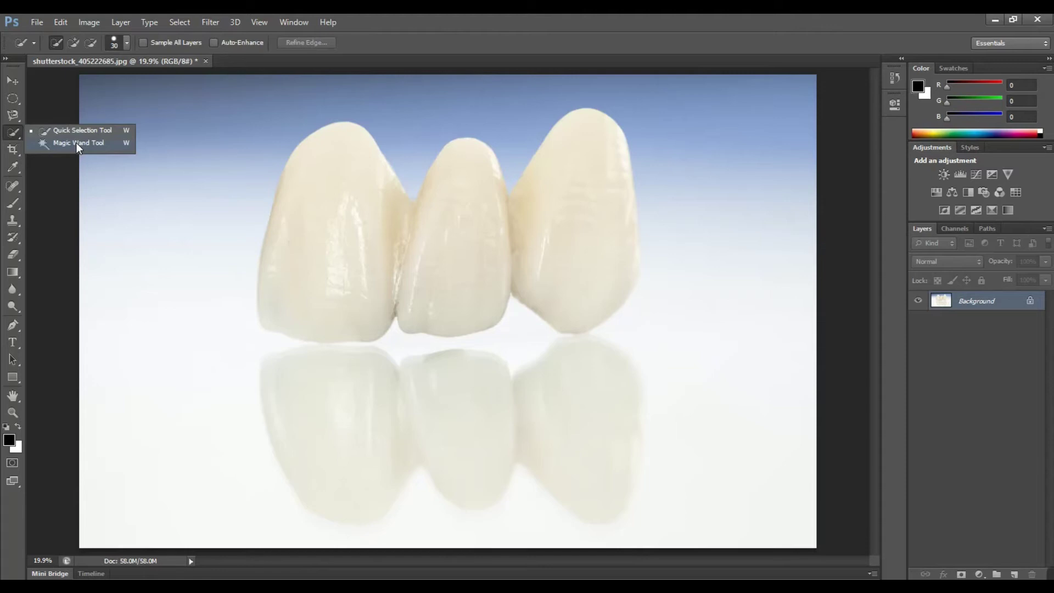
left_click(76, 142)
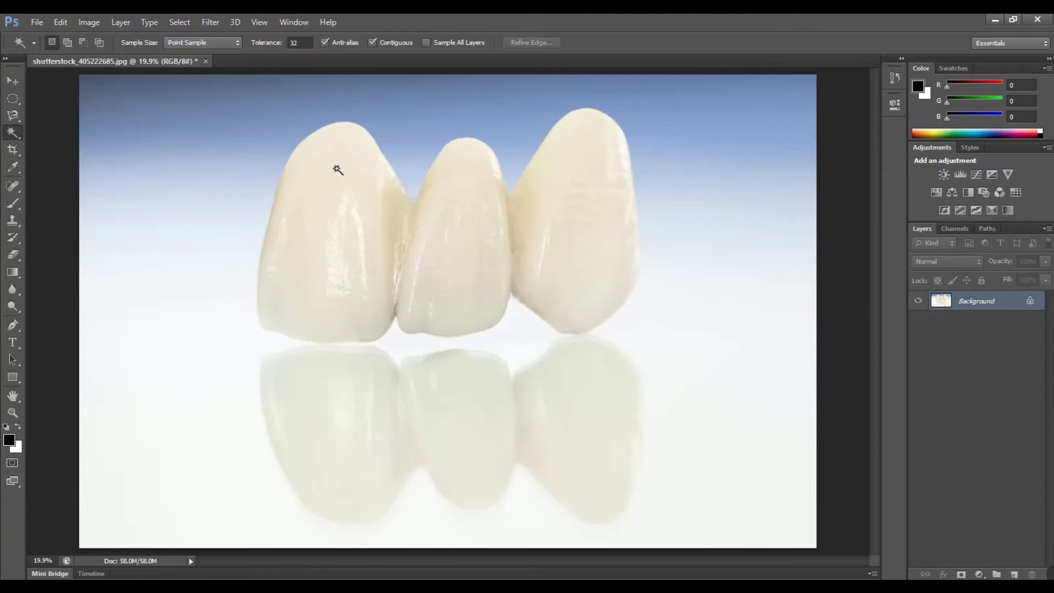
- Magic-wand click the left tooth, deselect, and click it again
left_click(355, 141)
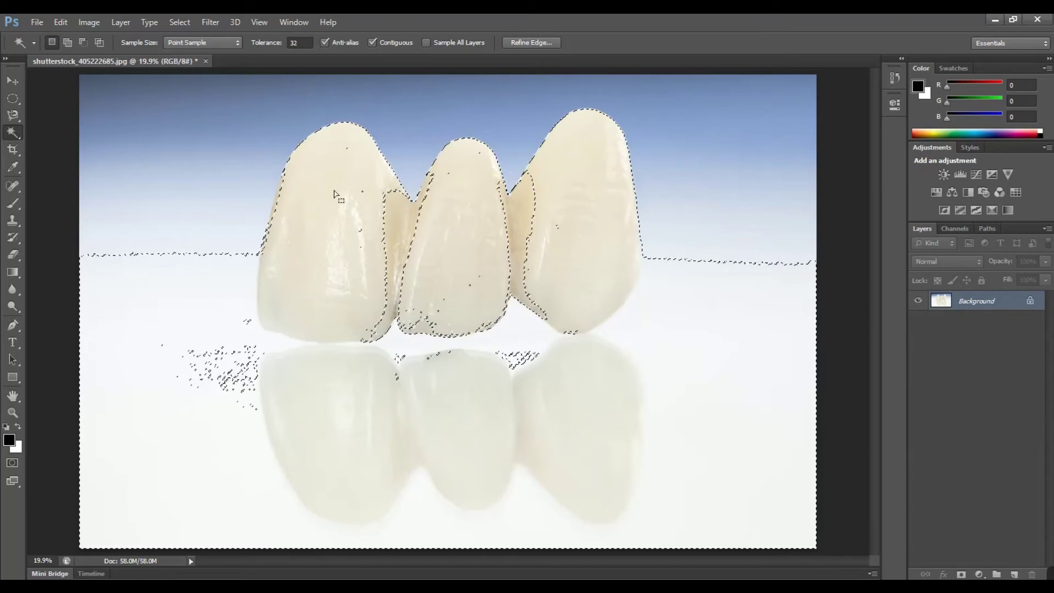
key("ctrl+d")
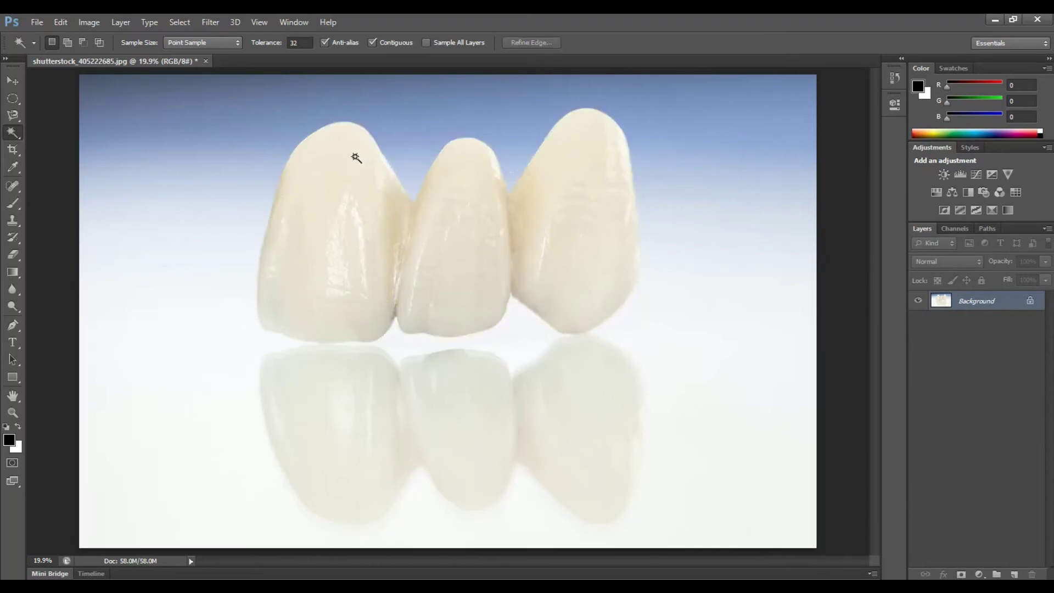
left_click(365, 151)
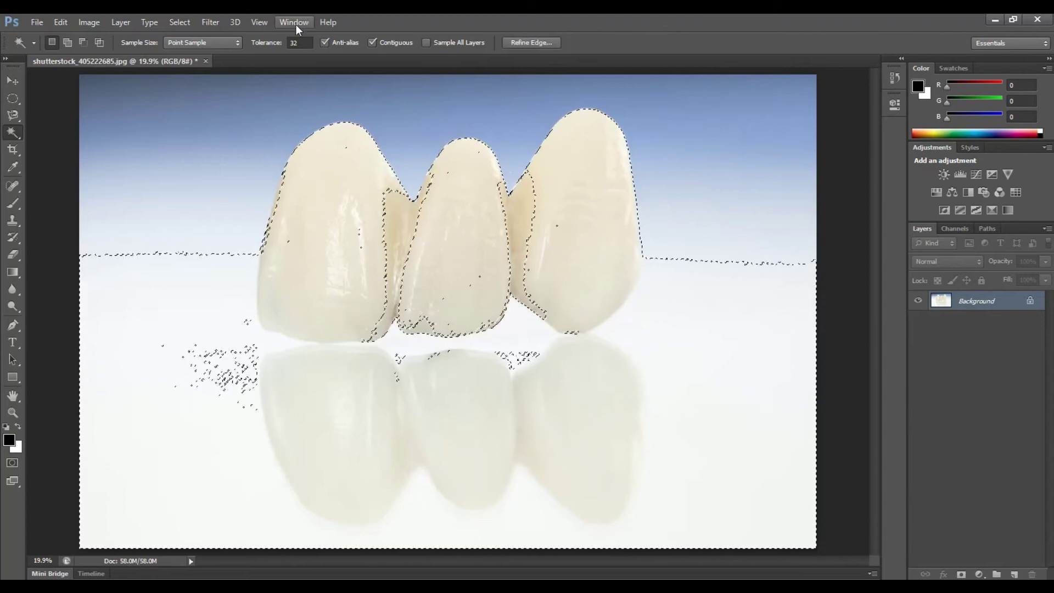
- Set Magic Wand Tolerance to 10 and reselect part of the left tooth
double_click(300, 42)
type("10")
key("Return")
key("ctrl+d")
left_click(360, 147)
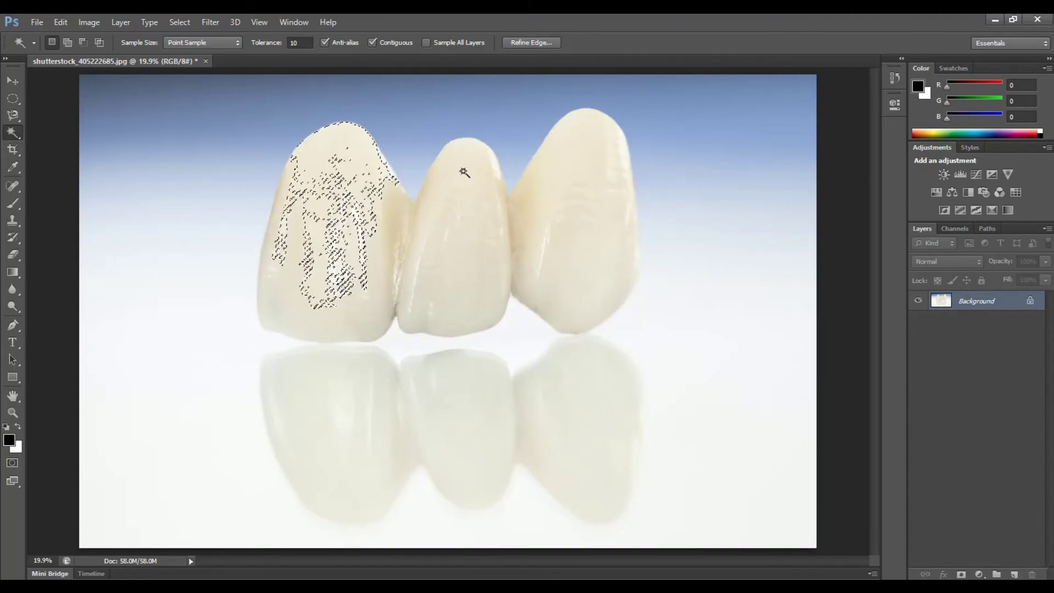
- Select the left tooth, then add the middle and right teeth in Add mode
left_click(464, 172)
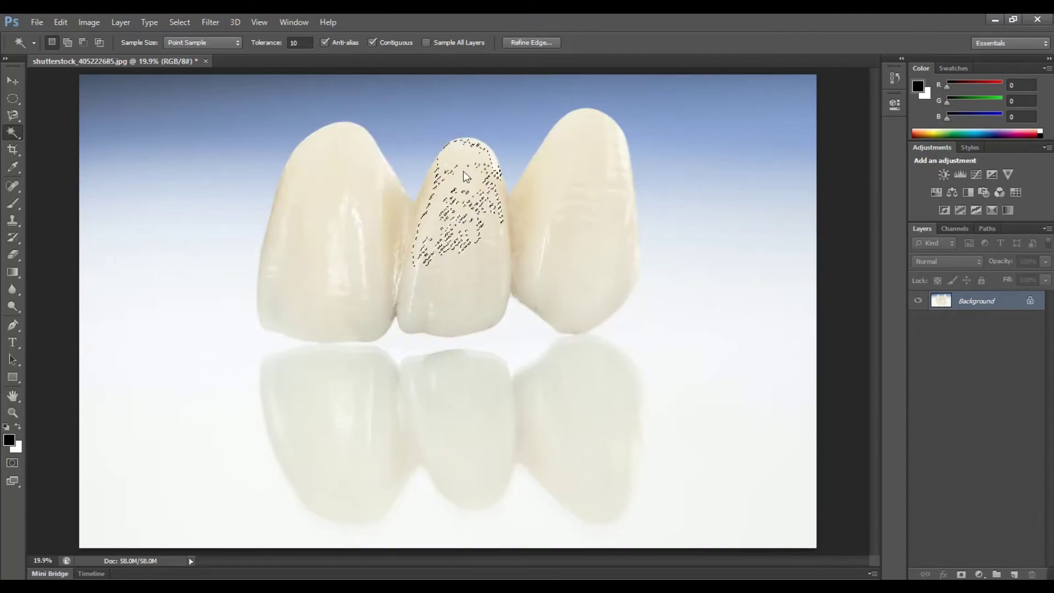
left_click(348, 153)
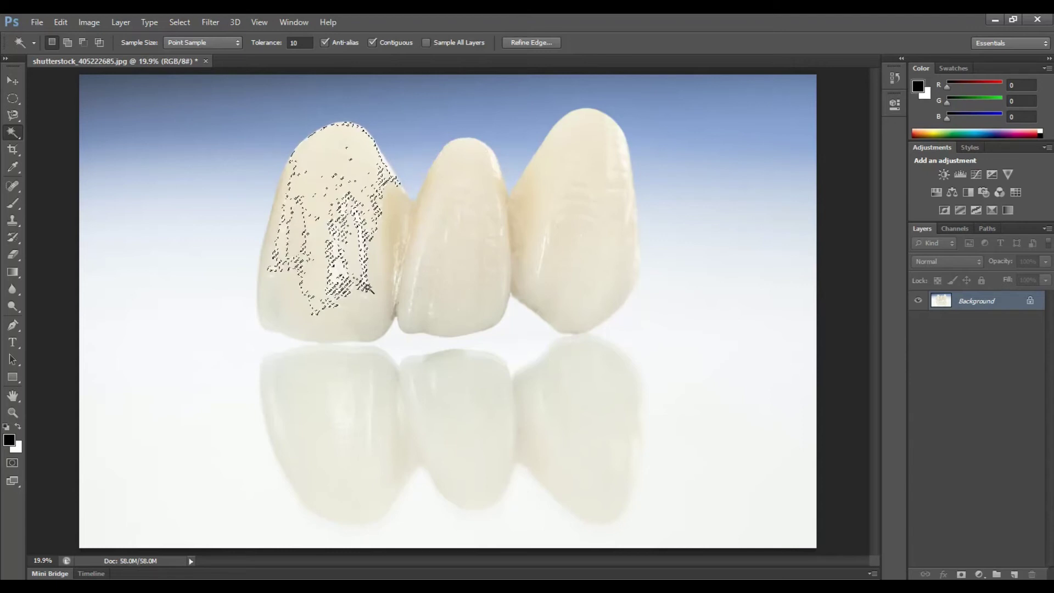
left_click(66, 42)
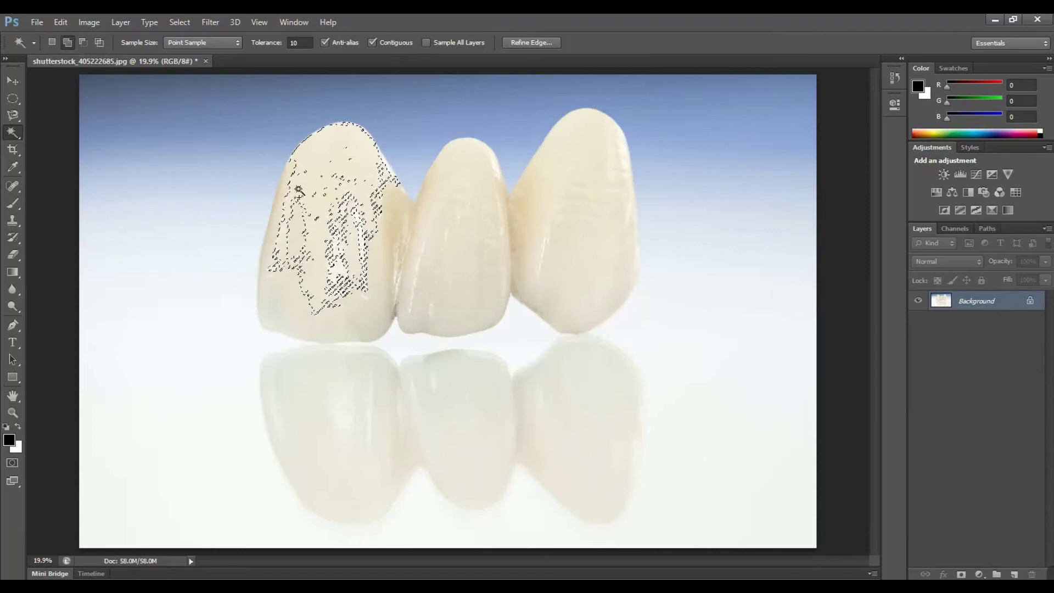
left_click(467, 159)
left_click(607, 136)
- Reset Tolerance to 32, deselect, and click to select the teeth with their reflection
key("Return")
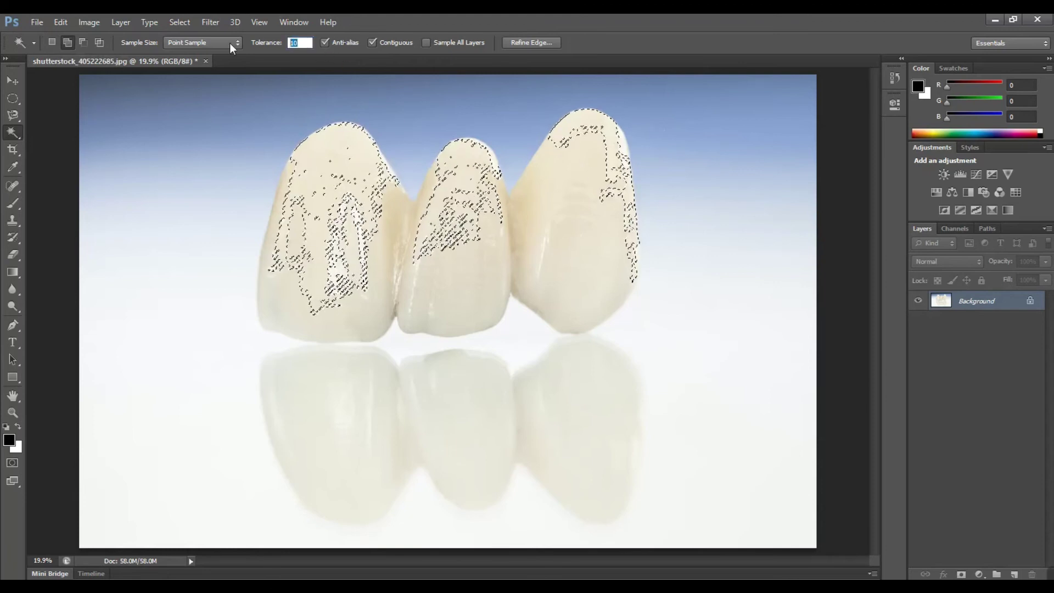
type("32")
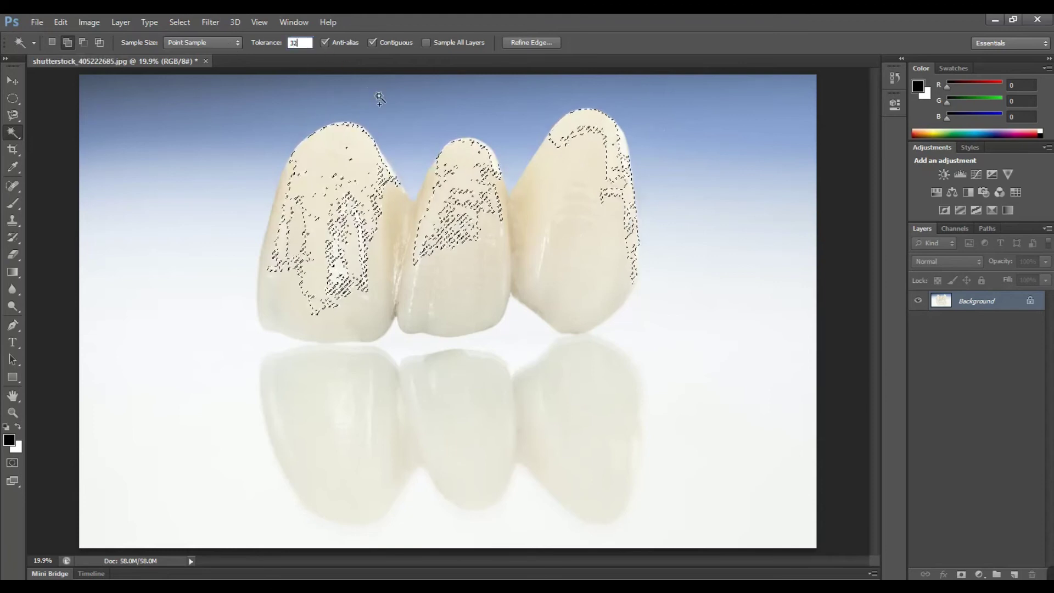
key("ctrl+d")
left_click(329, 155)
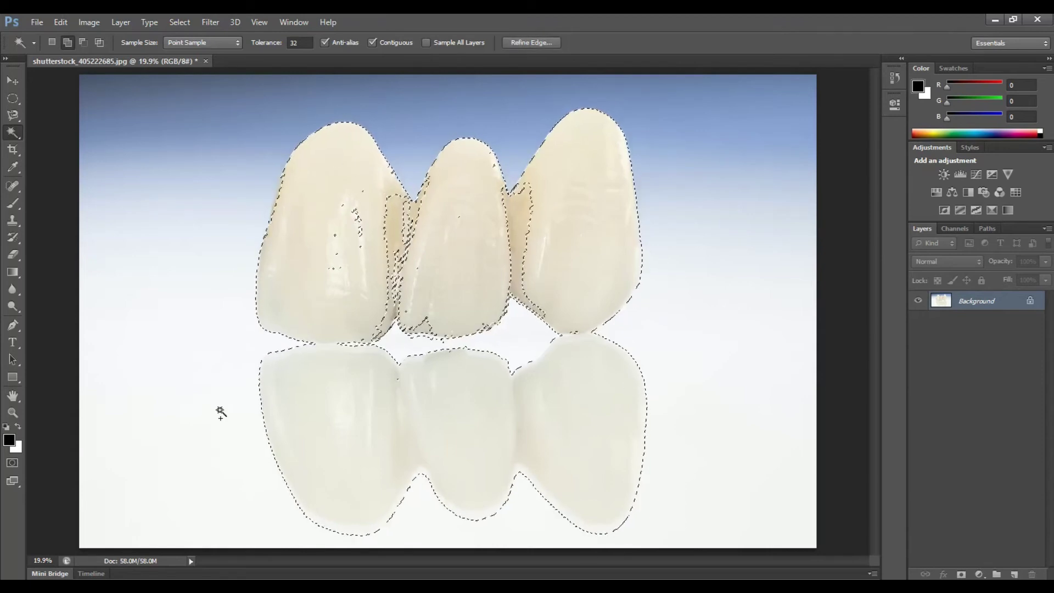
- Add the blue sky above the teeth to a fresh selection, undoing overreaching additions
key("ctrl+d")
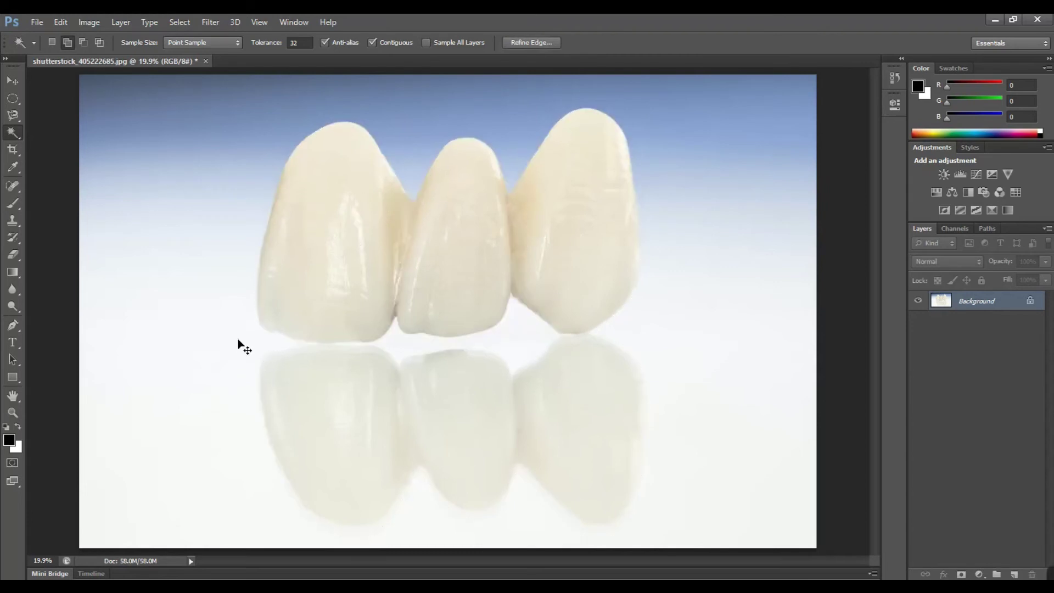
left_click(175, 113)
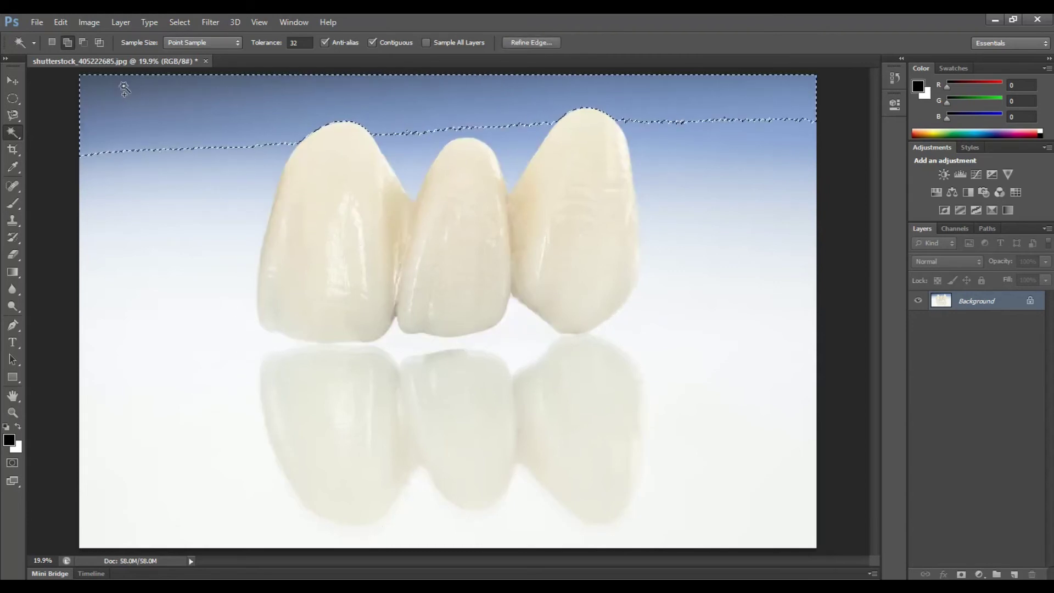
left_click(672, 146)
left_click(699, 376)
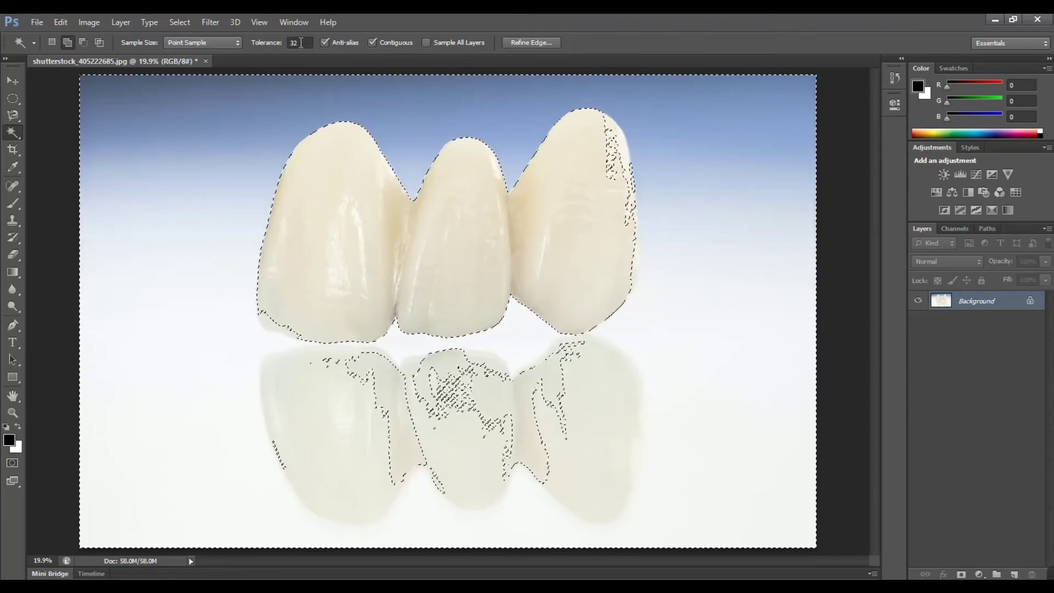
key("ctrl+z")
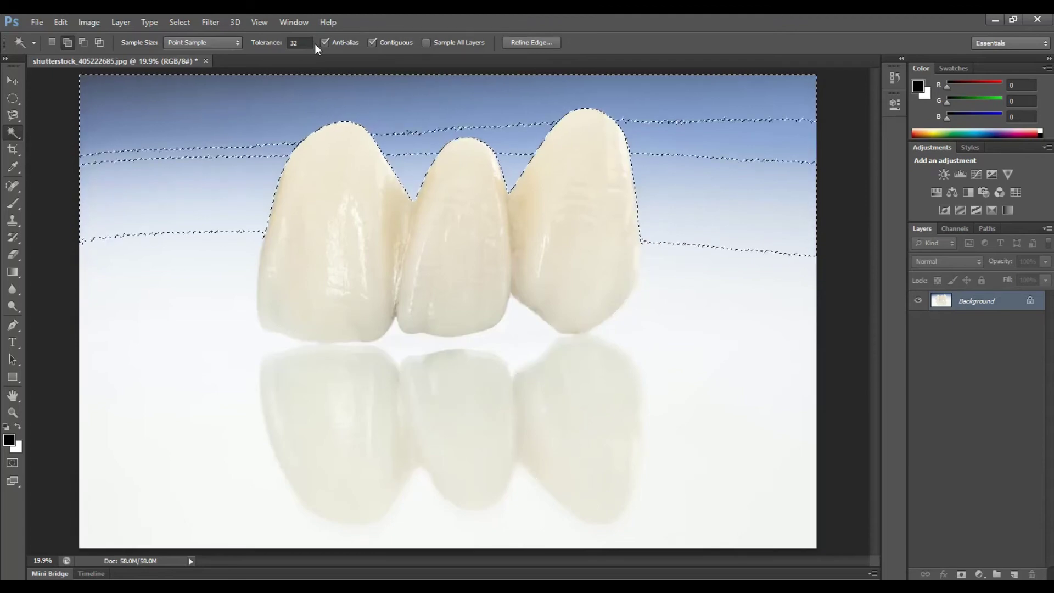
key("alt+z")
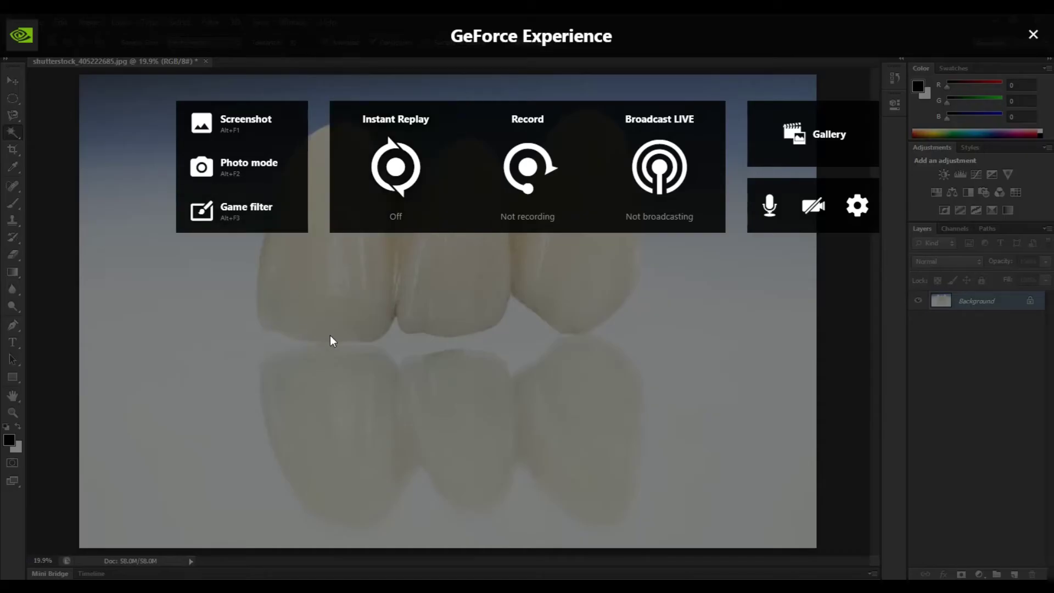
key("alt+z")
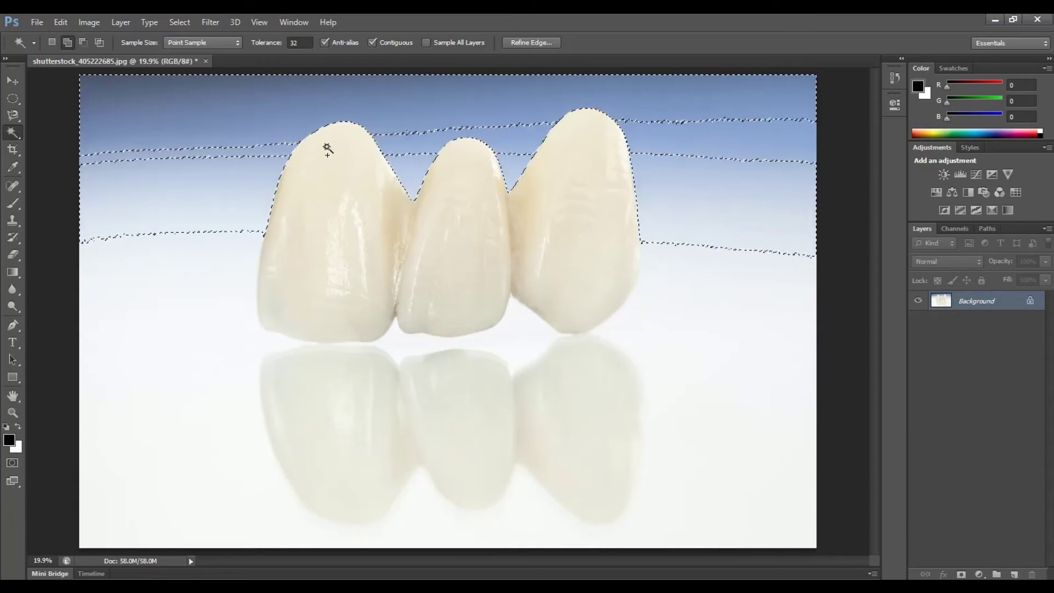
left_click(415, 158)
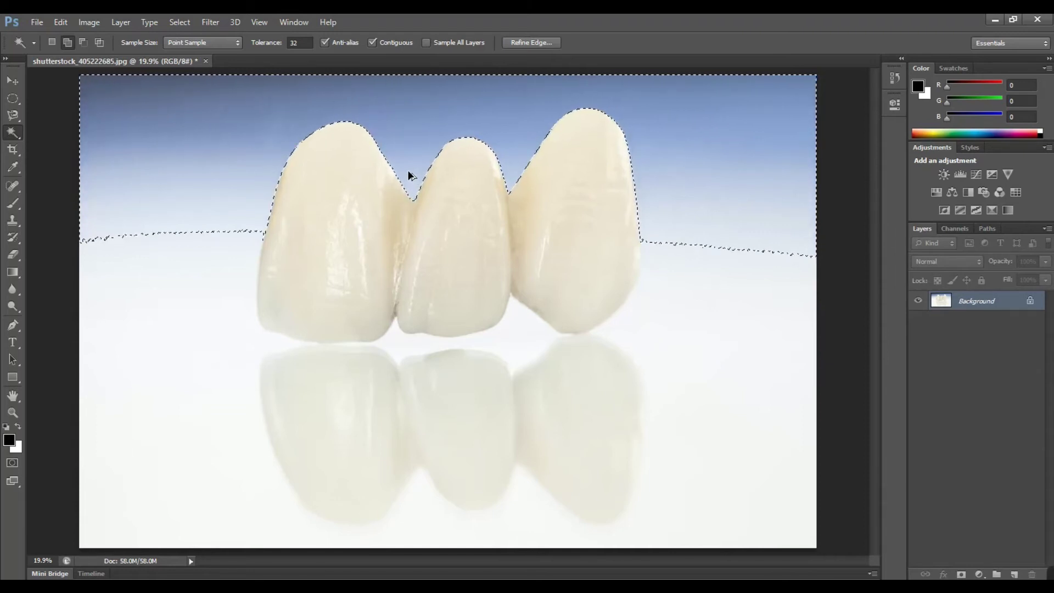
key("alt+z")
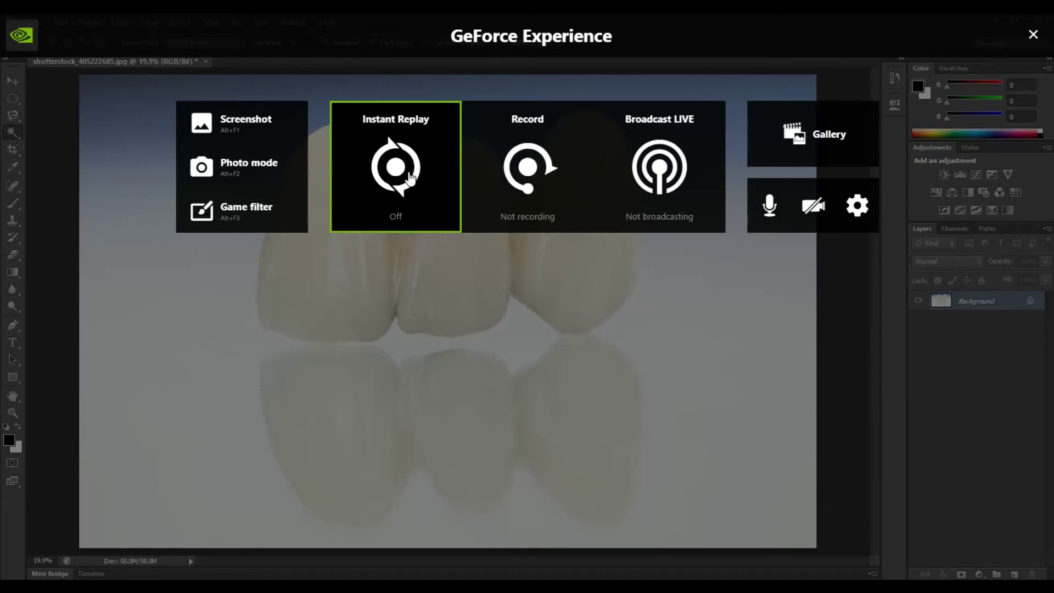
key("alt+z")
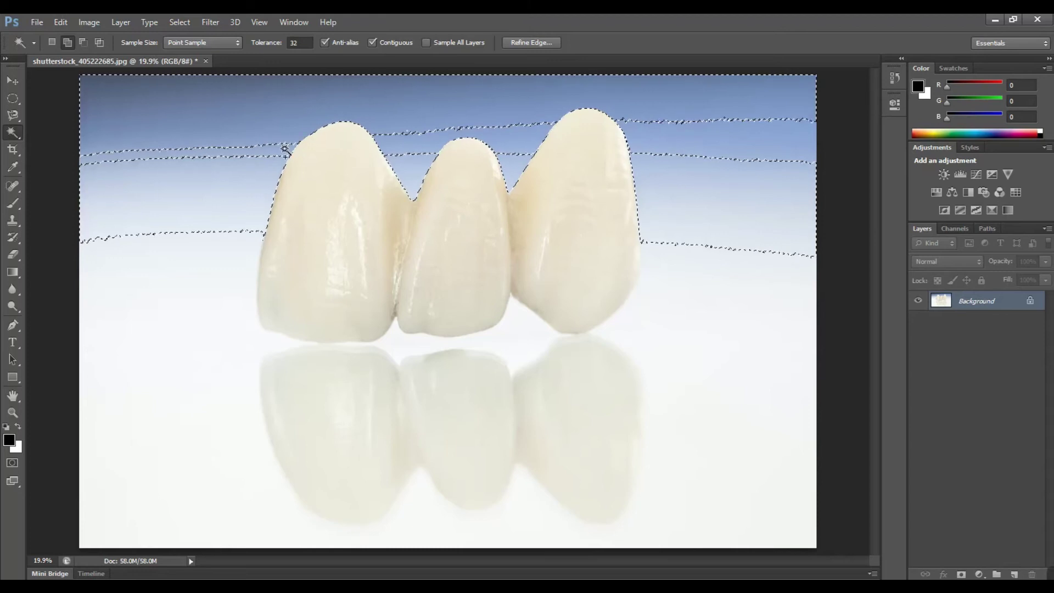
- Re-pick background areas, deselect, and add sky bands again, undoing the last one
left_click(228, 259)
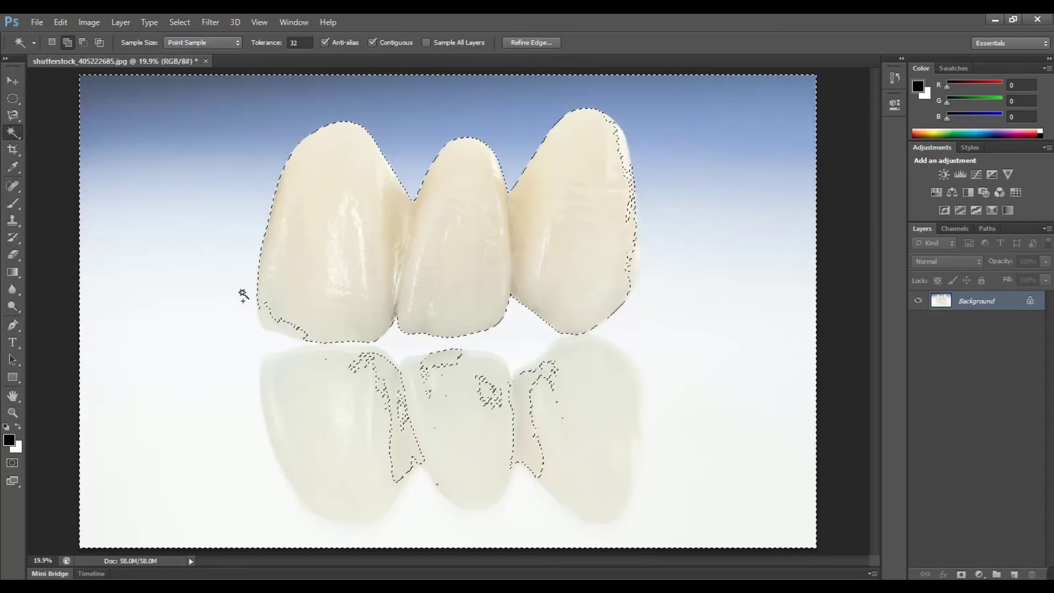
left_click(256, 297)
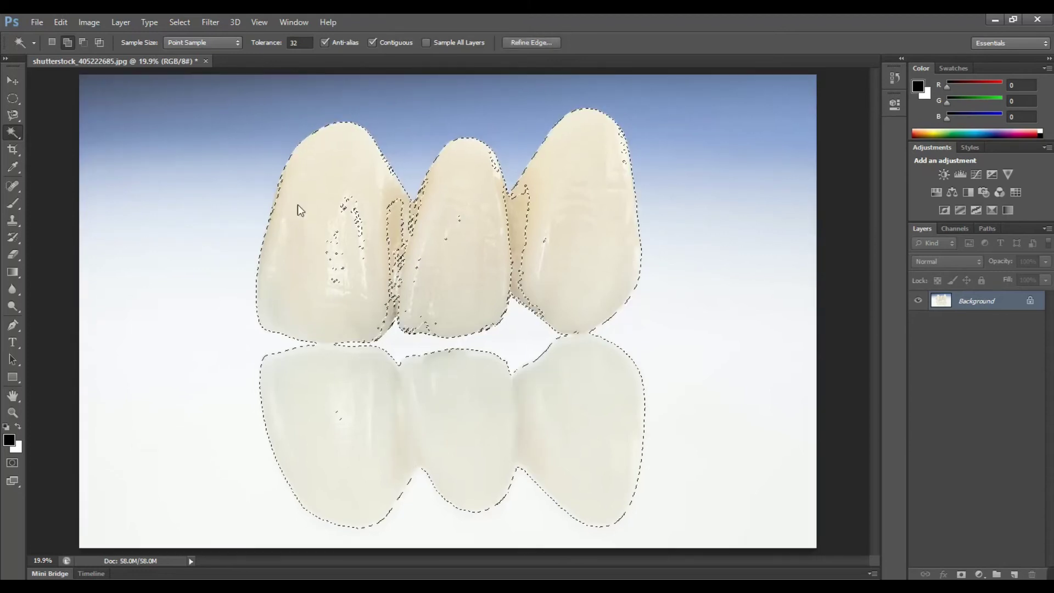
left_click(314, 202)
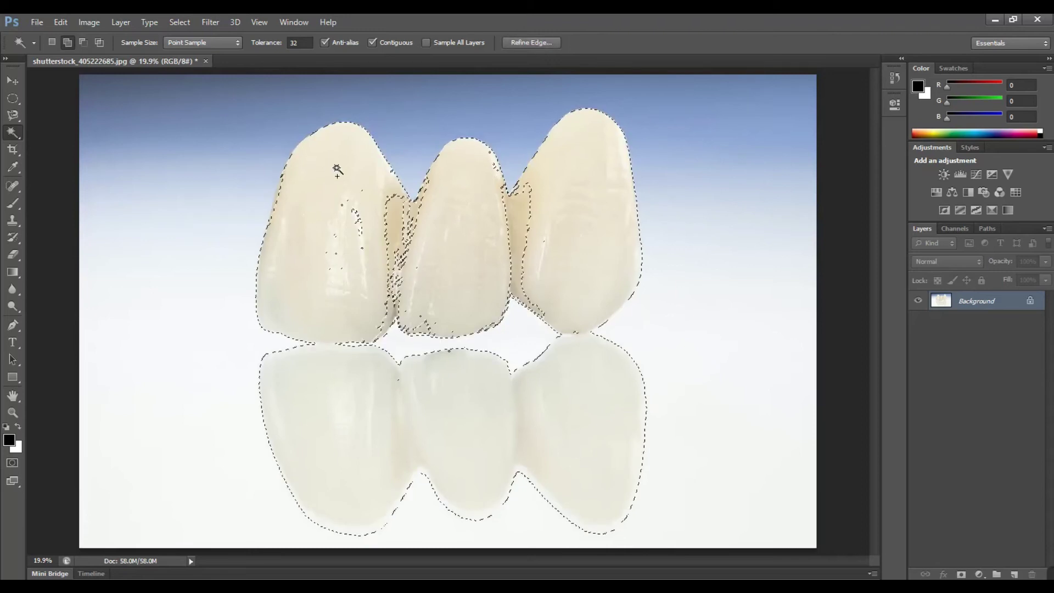
key("ctrl+d")
left_click(183, 105)
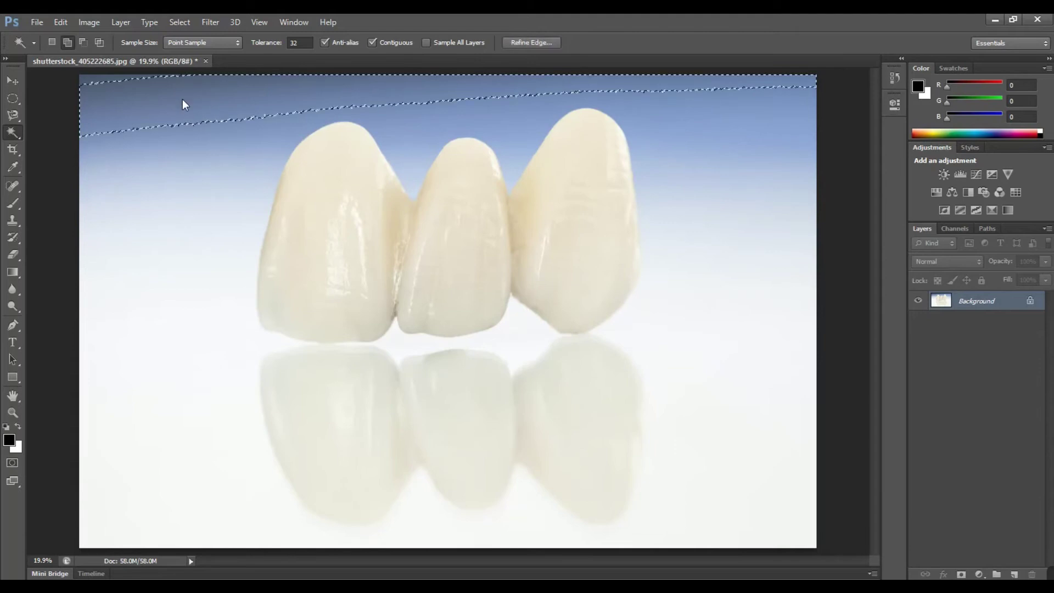
left_click(734, 162)
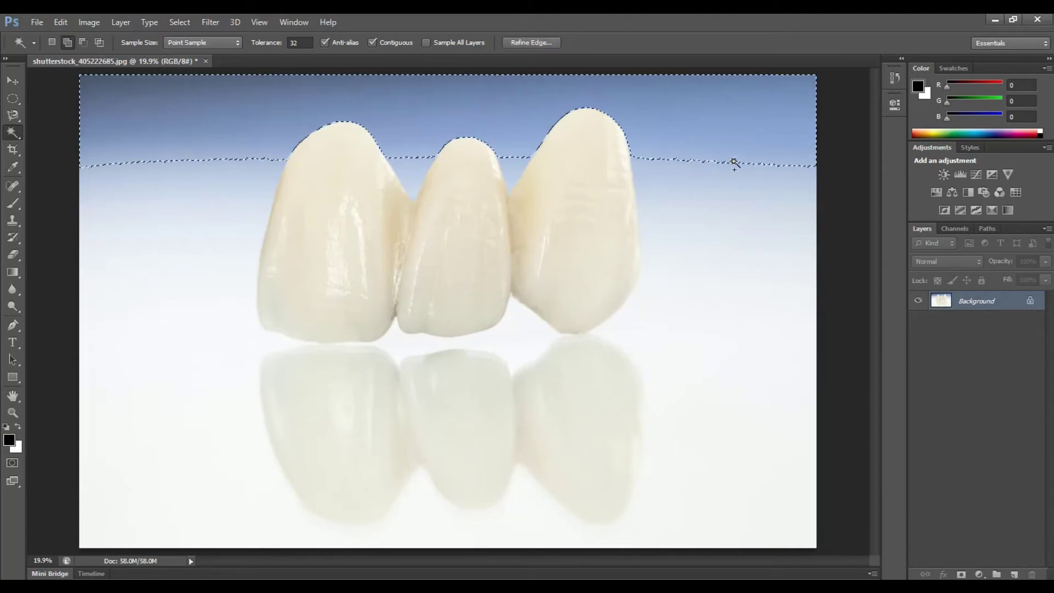
left_click(723, 263)
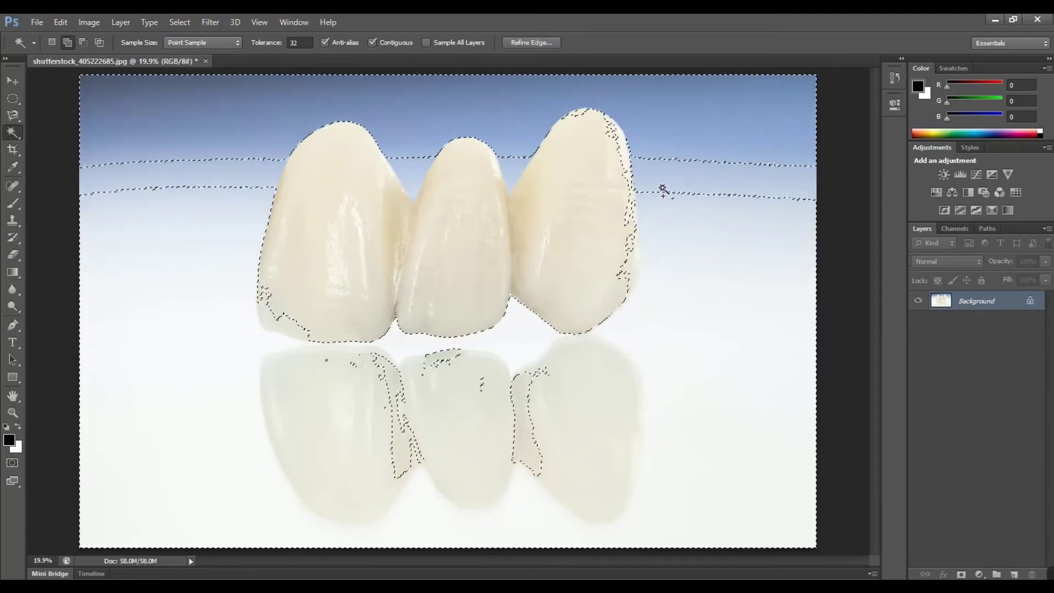
key("ctrl+z")
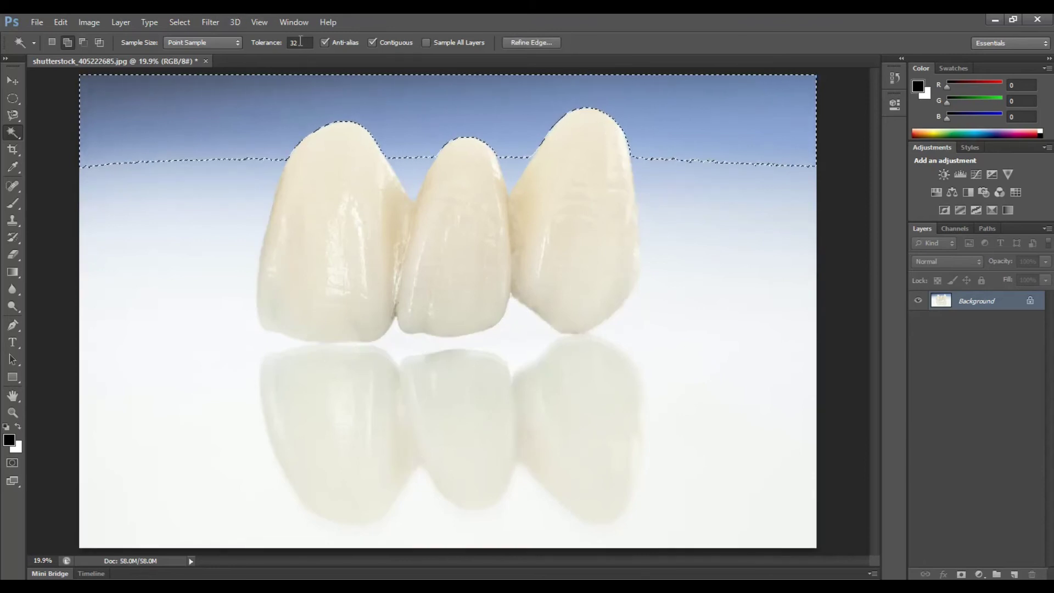
- At Tolerance 10, add the side sky, lower white background and gaps between teeth
type("10")
key("Return")
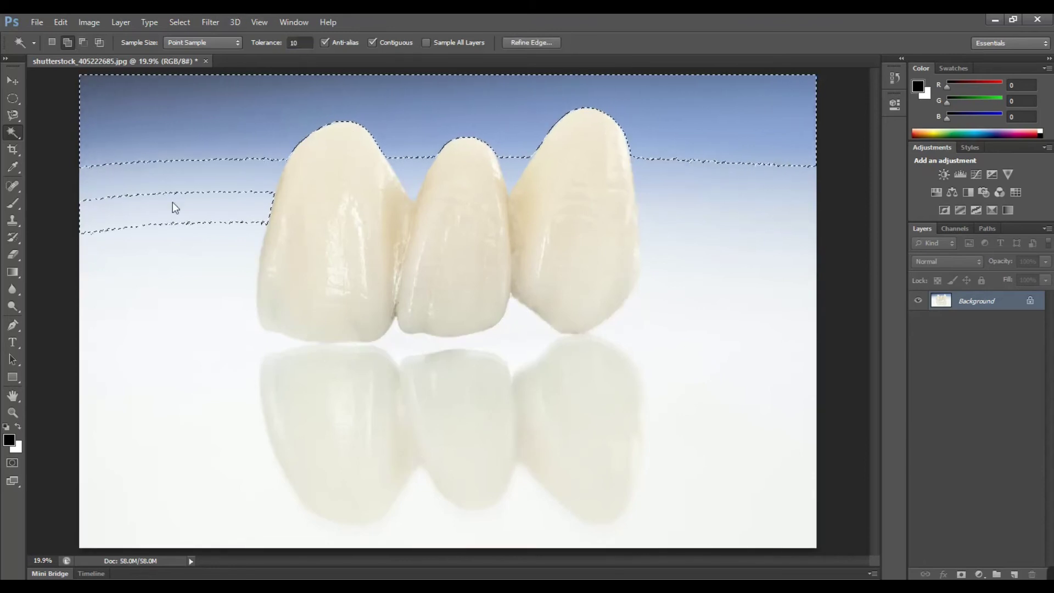
left_click(215, 180)
left_click(202, 169)
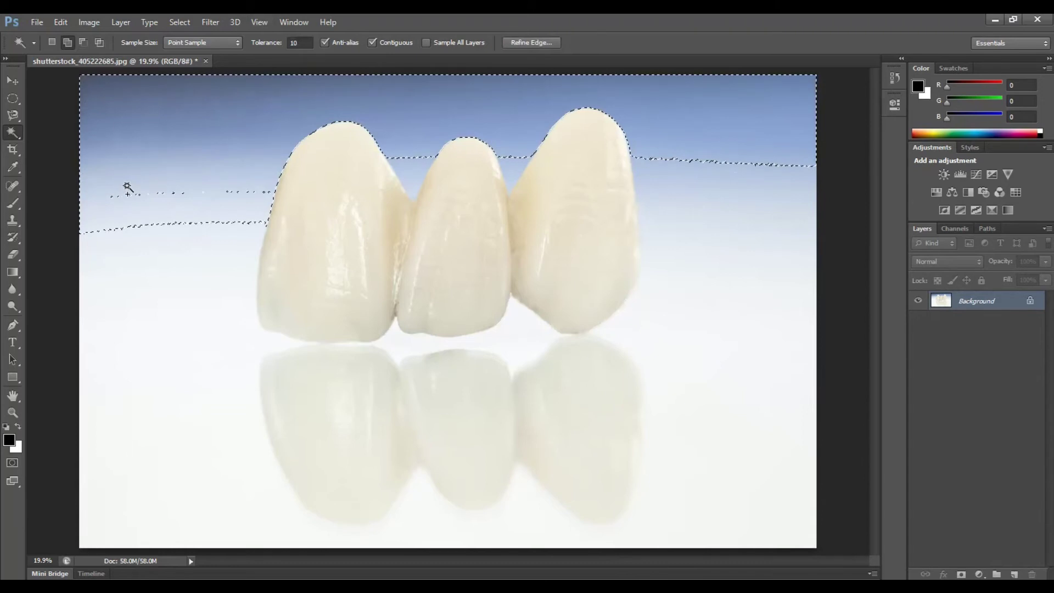
left_click(733, 210)
left_click(720, 184)
left_click(770, 317)
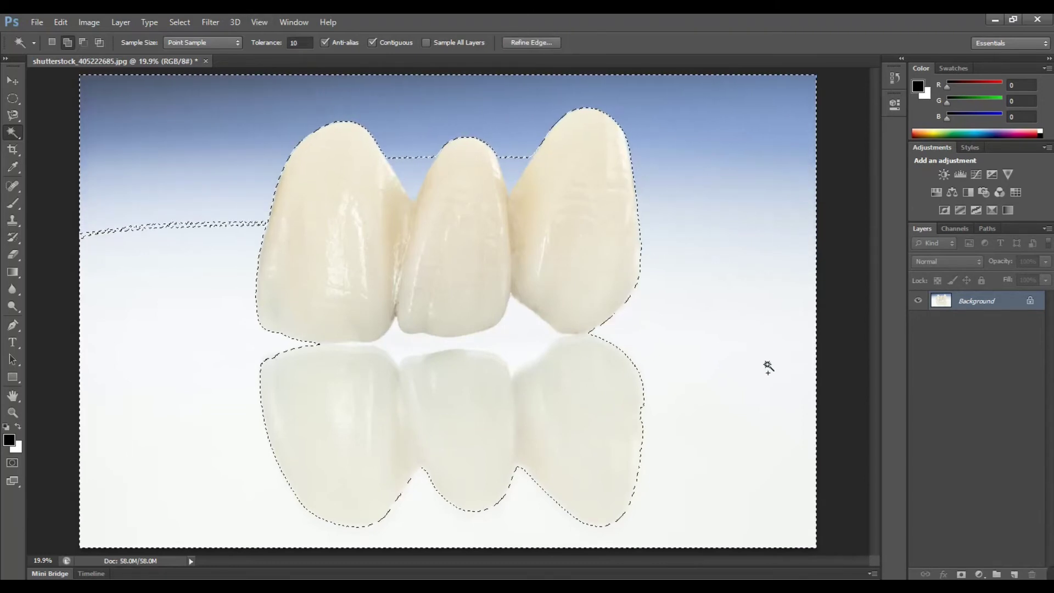
left_click(412, 166)
left_click(514, 164)
left_click(584, 426)
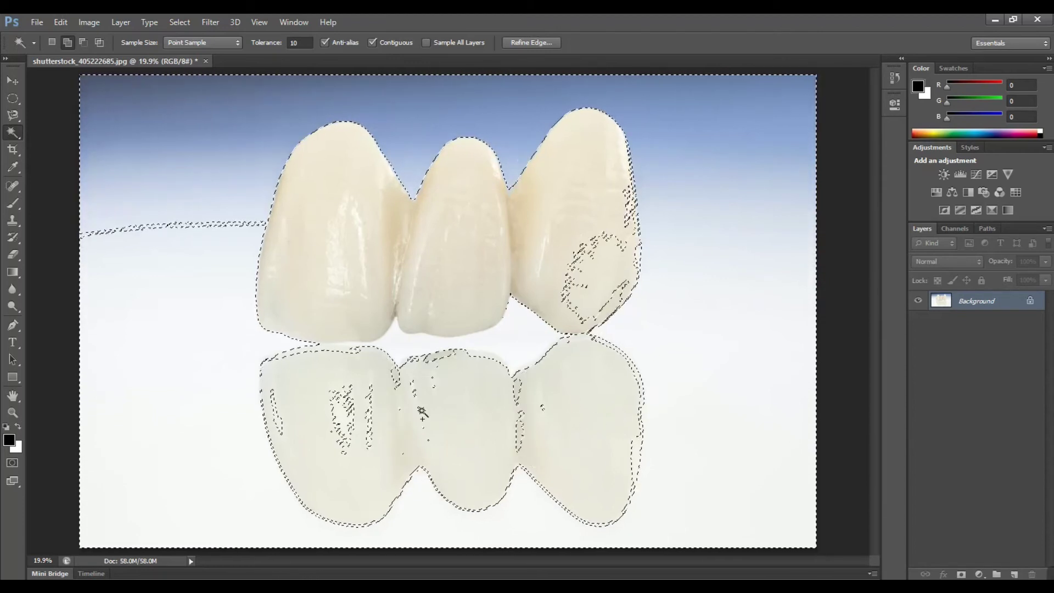
- Deselect, switch to the Quick Selection Tool, and set its brush size to 152 px
key("ctrl+d")
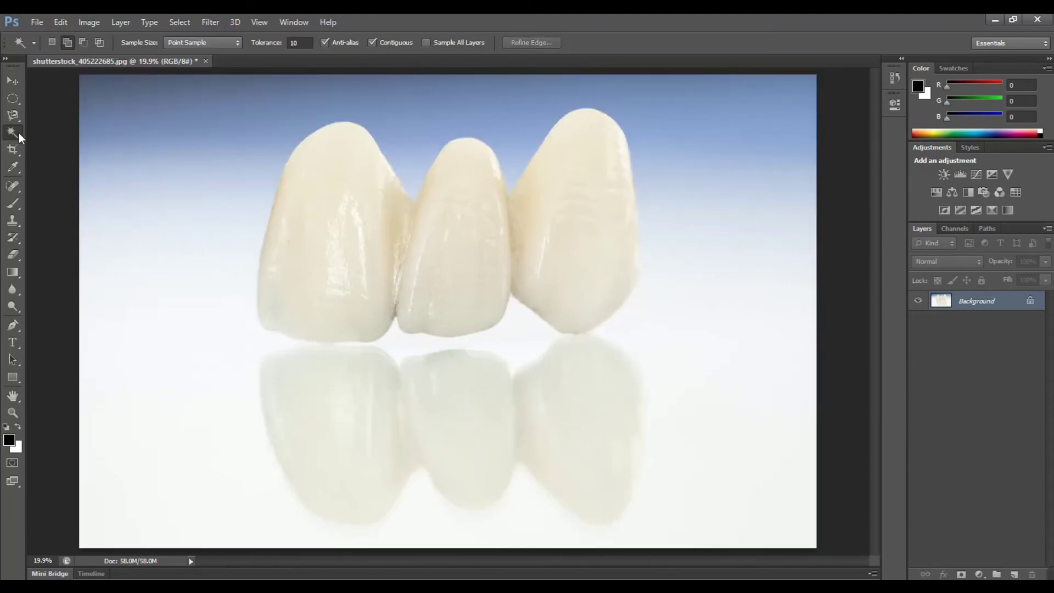
right_click(19, 133)
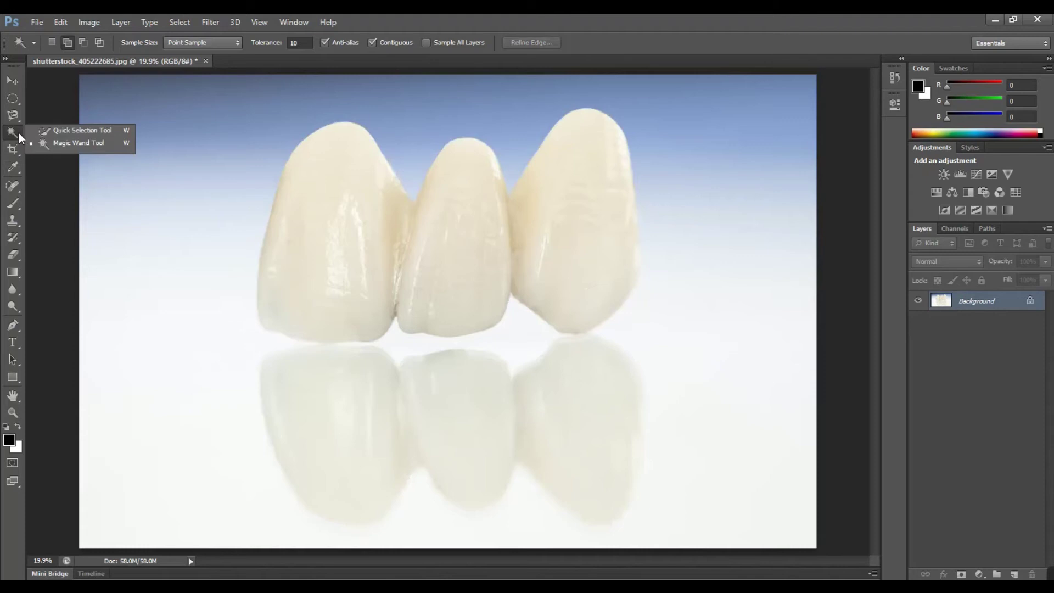
left_click(83, 131)
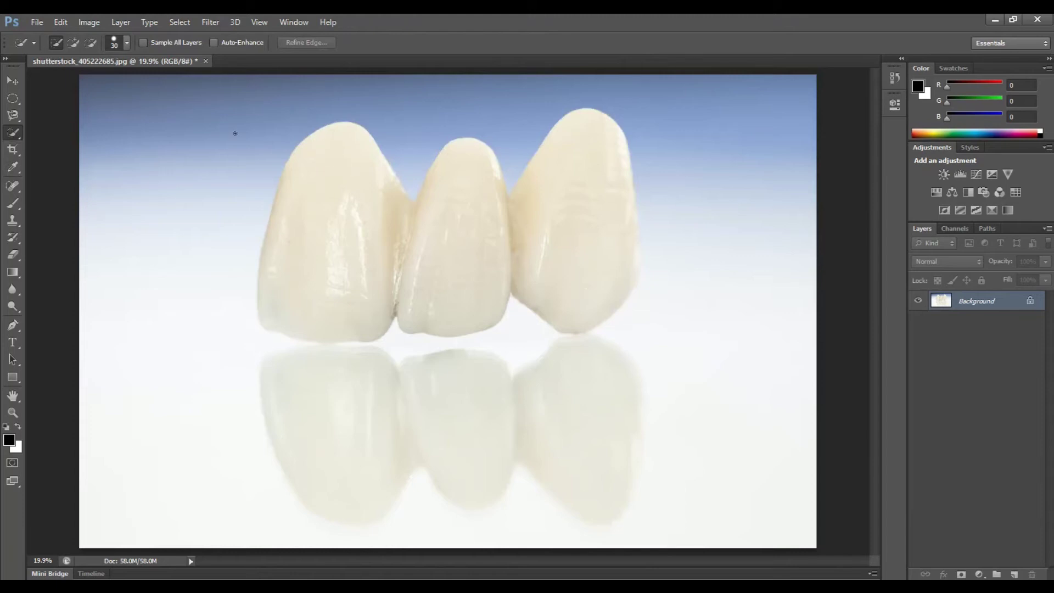
left_click(127, 42)
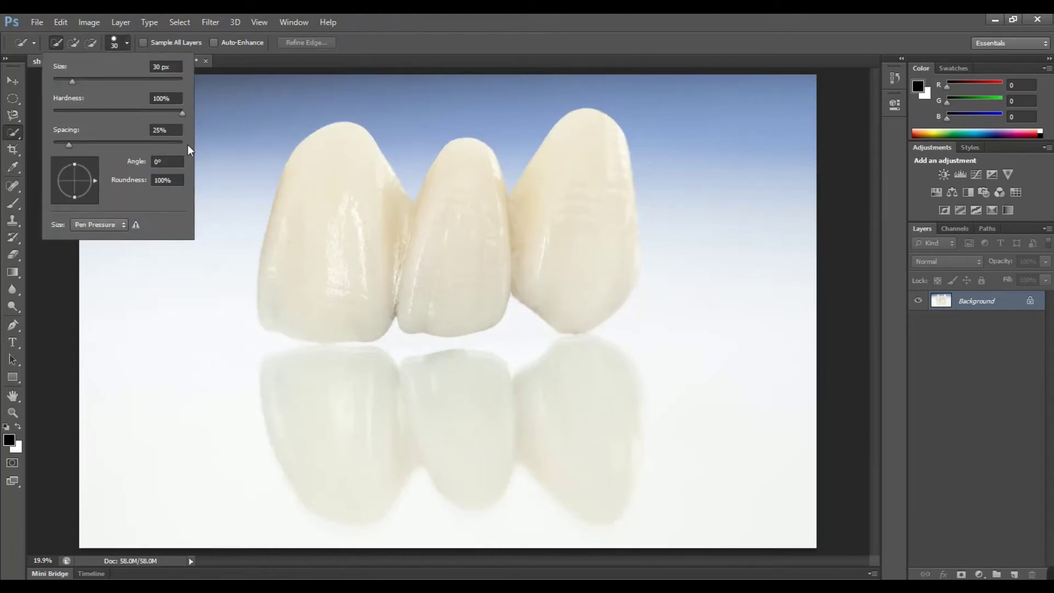
left_click(424, 33)
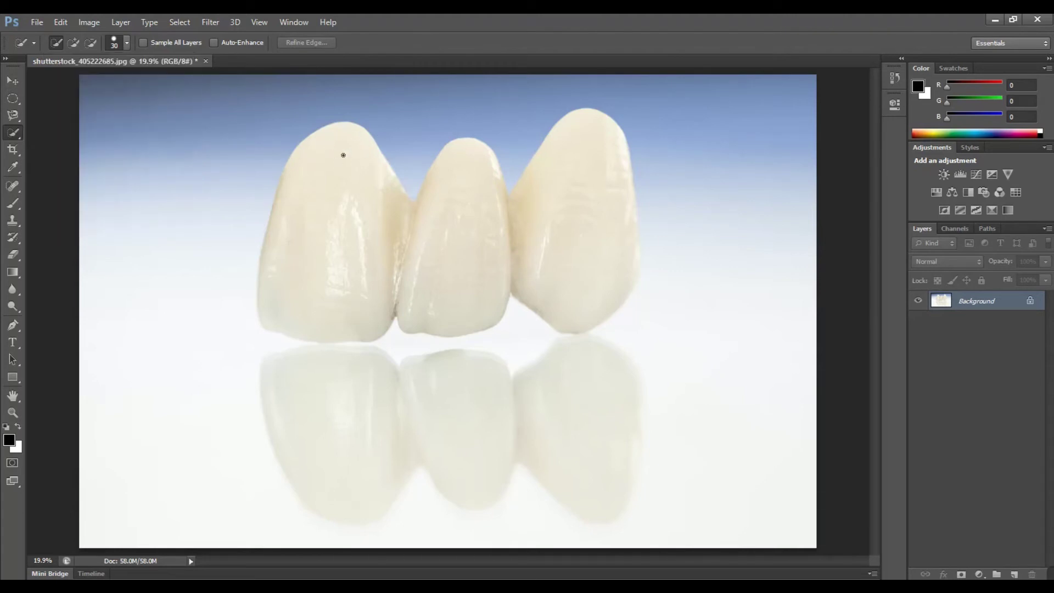
left_click(127, 41)
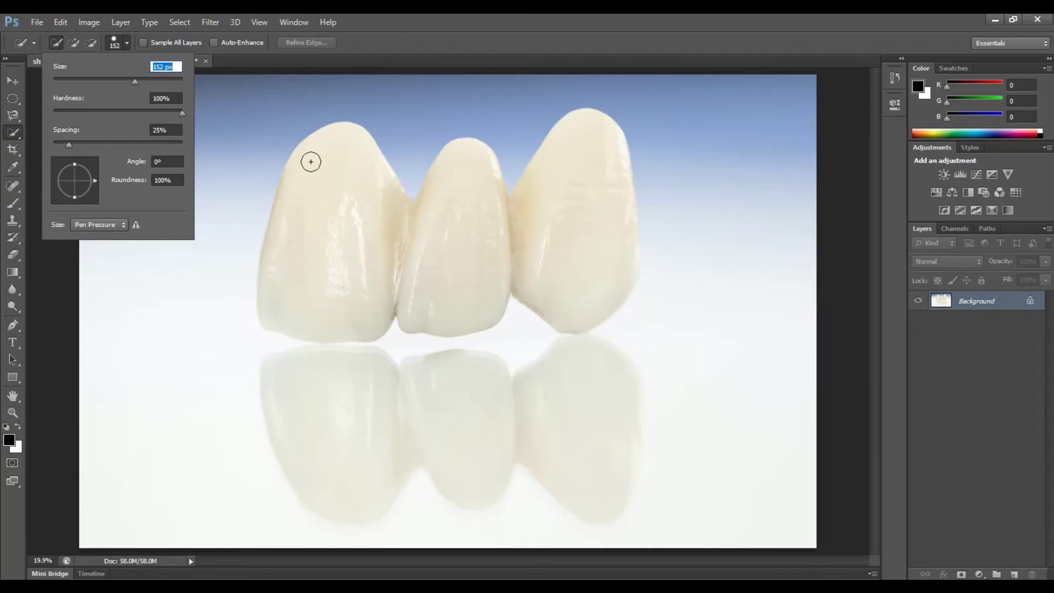
- Quick-select the left, middle and right teeth, undoing the stray stroke along the right tooth's edge
left_click_drag(334, 149, 334, 177)
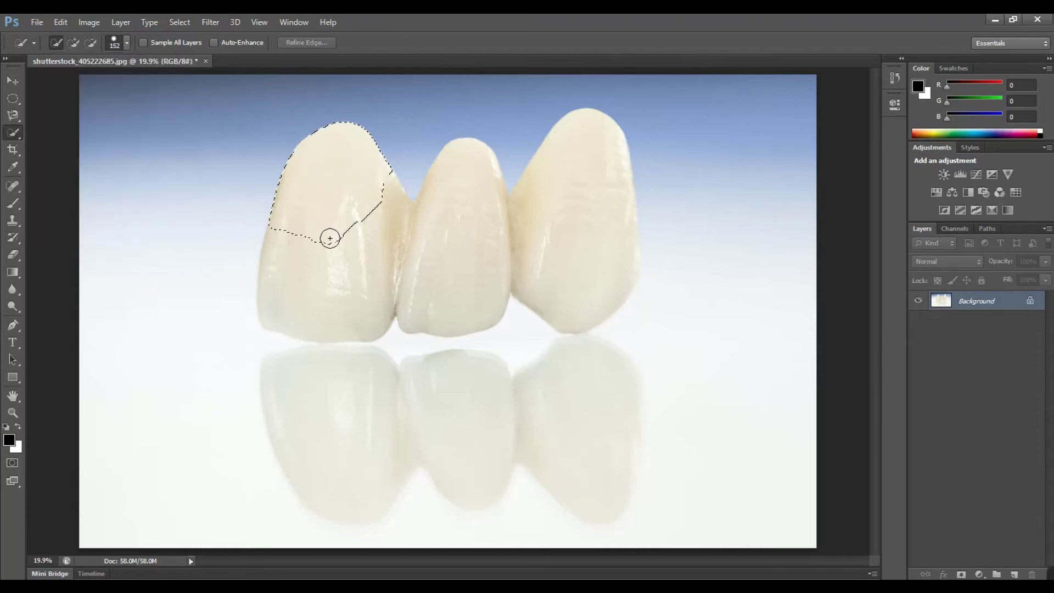
mouse_move(444, 245)
left_mouse_down()
mouse_move(466, 226)
mouse_move(514, 226)
left_mouse_up()
left_click_drag(586, 188, 589, 206)
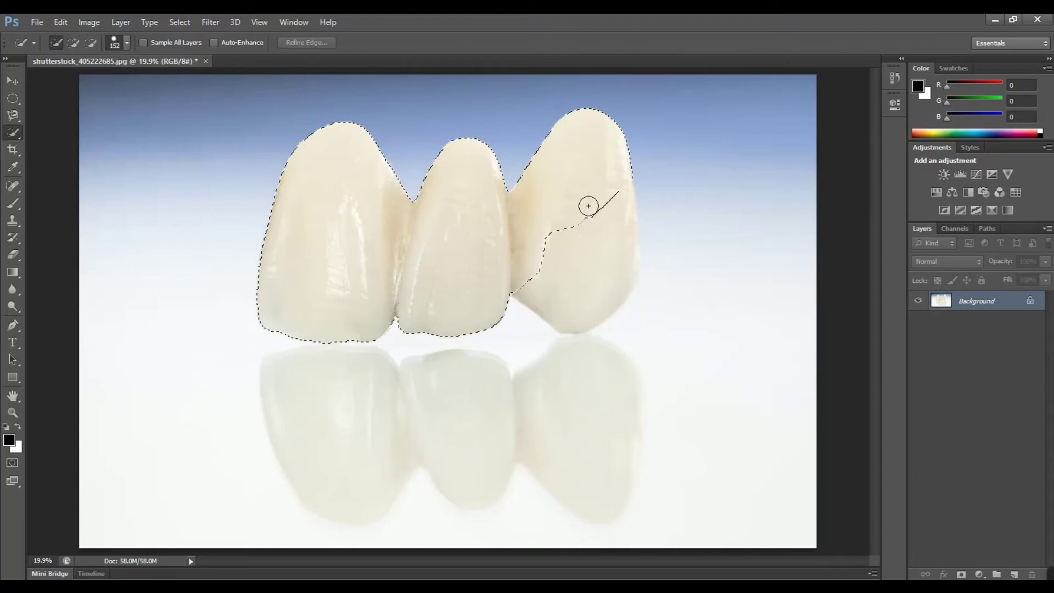
left_click_drag(586, 278, 617, 263)
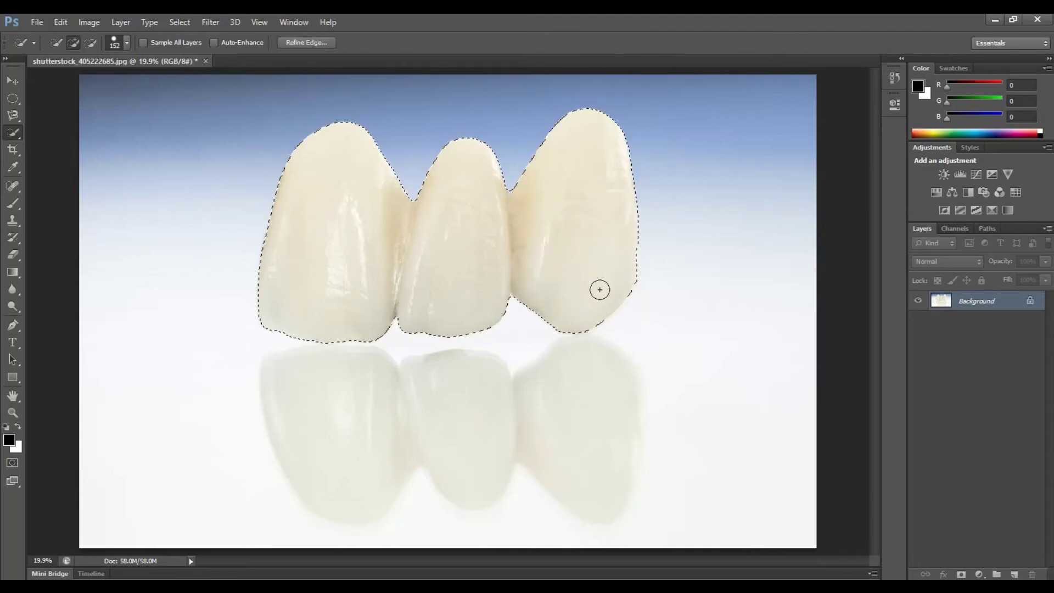
scroll(635, 278, "up", 2)
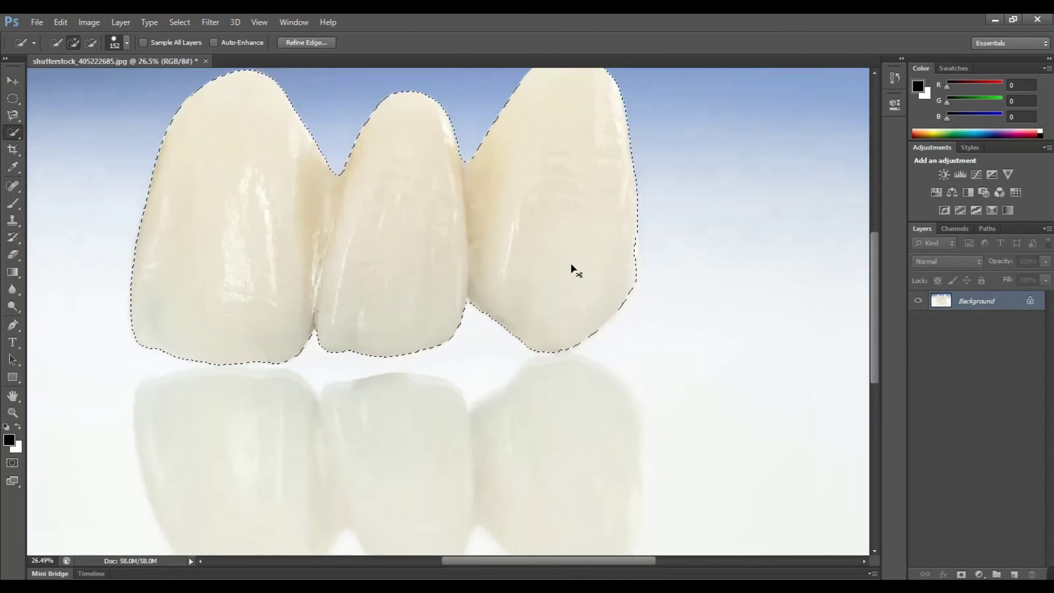
scroll(571, 263, "up", 1)
left_click_drag(661, 242, 667, 254)
key("ctrl+z")
key("alt+z")
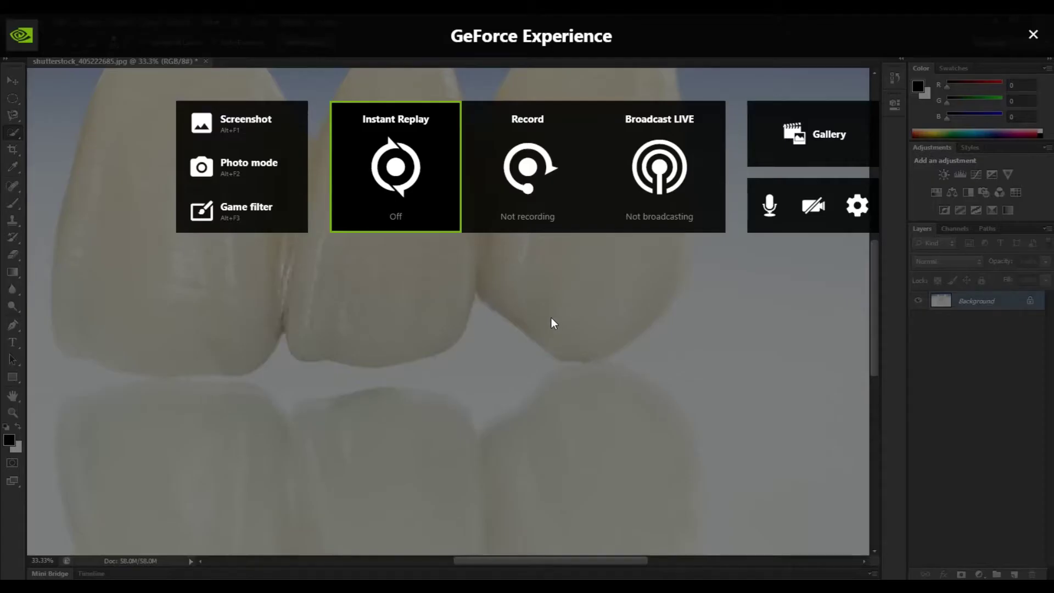
key("alt+z")
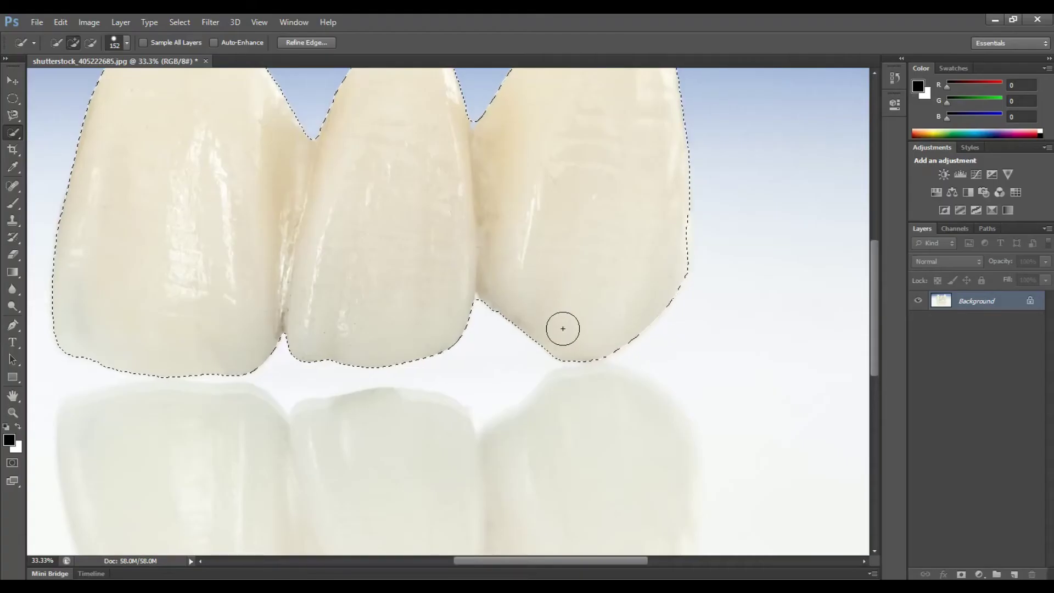
scroll(582, 324, "up", 2)
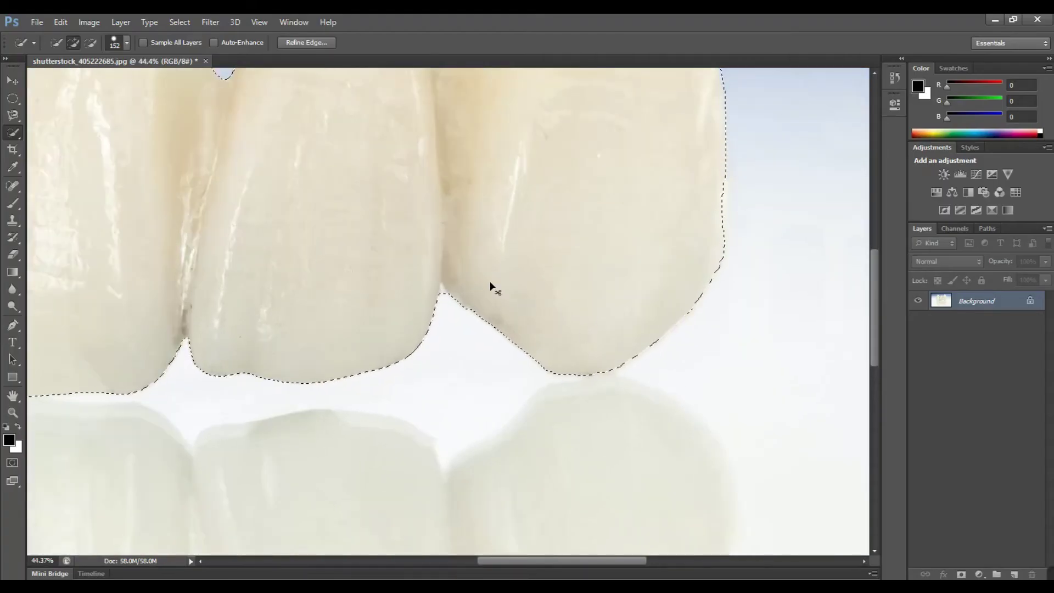
scroll(275, 341, "down", 3)
scroll(115, 384, "up", 3)
scroll(124, 390, "up", 2)
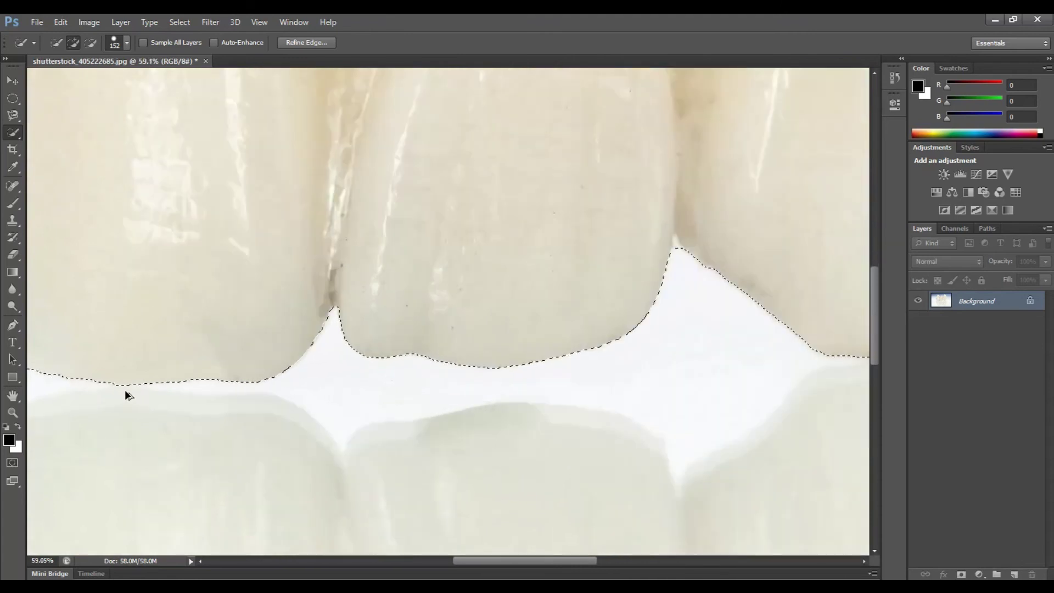
scroll(450, 269, "down", 2)
scroll(397, 269, "down", 2)
mouse_move(616, 218)
left_mouse_down()
mouse_move(598, 317)
mouse_move(732, 249)
mouse_move(315, 245)
mouse_move(544, 334)
left_mouse_up()
scroll(595, 358, "up", 2)
scroll(345, 469, "up", 2)
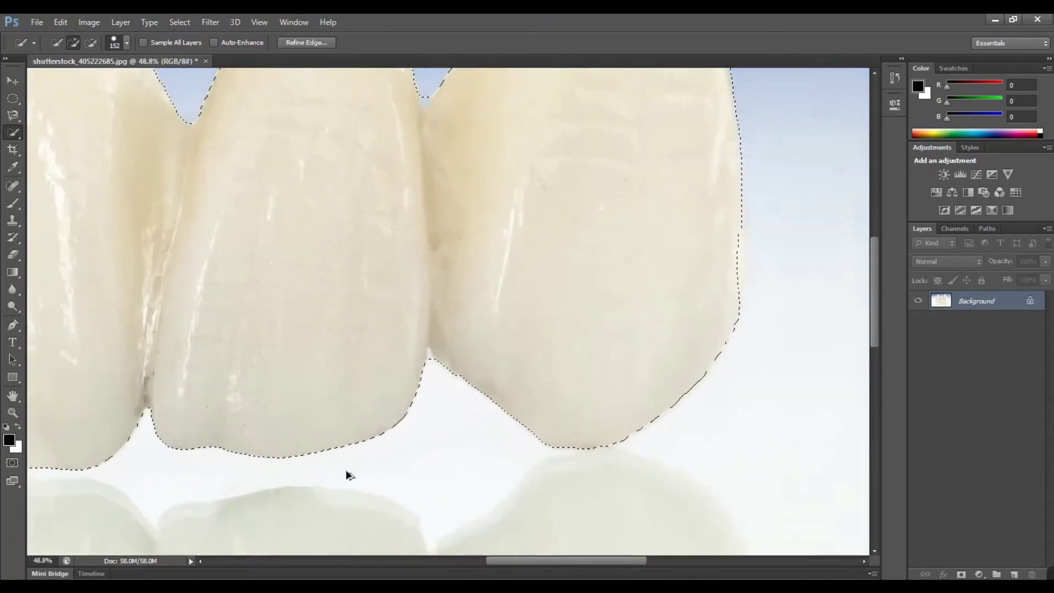
scroll(264, 443, "down", 2)
scroll(401, 426, "up", 2)
scroll(419, 388, "up", 2)
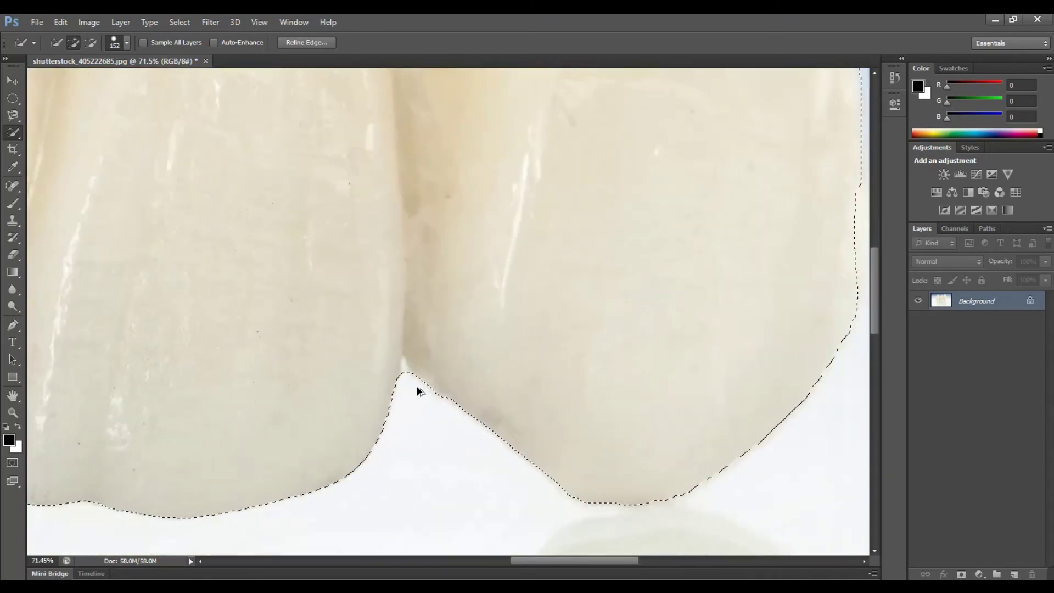
scroll(412, 371, "up", 1)
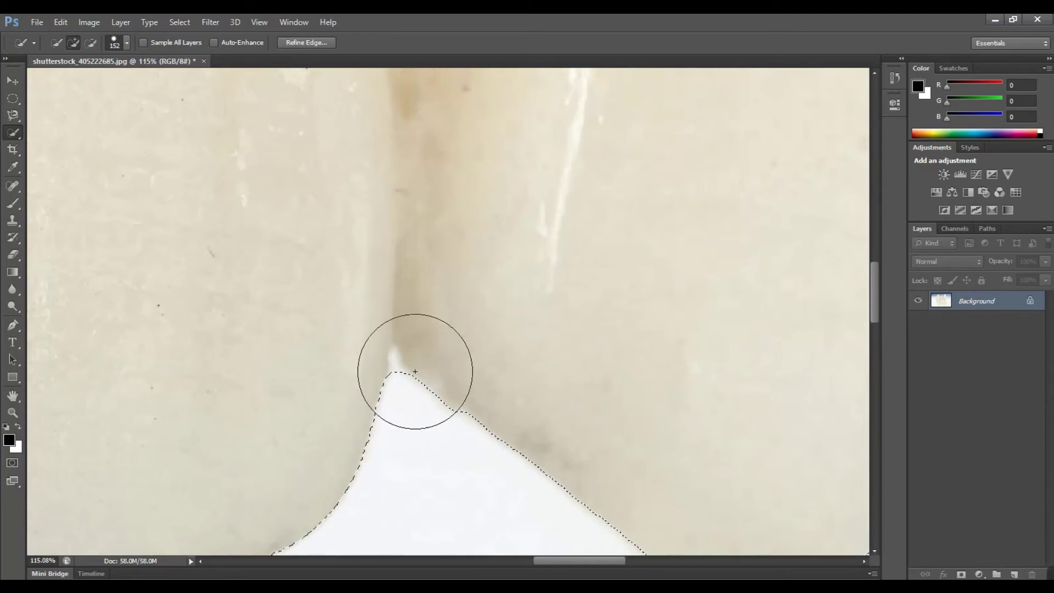
scroll(377, 341, "down", 2)
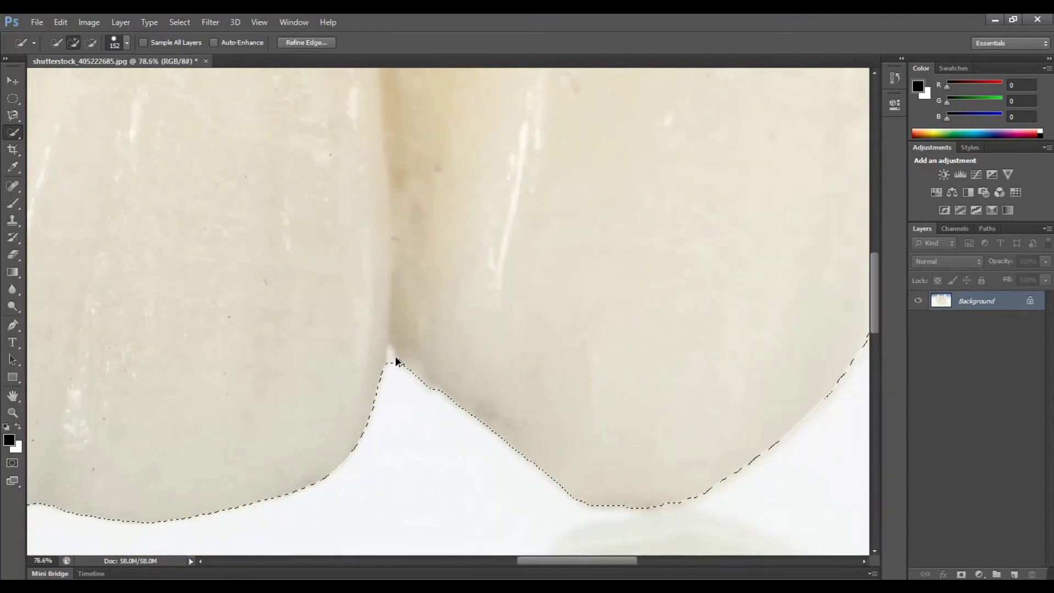
scroll(374, 346, "down", 1)
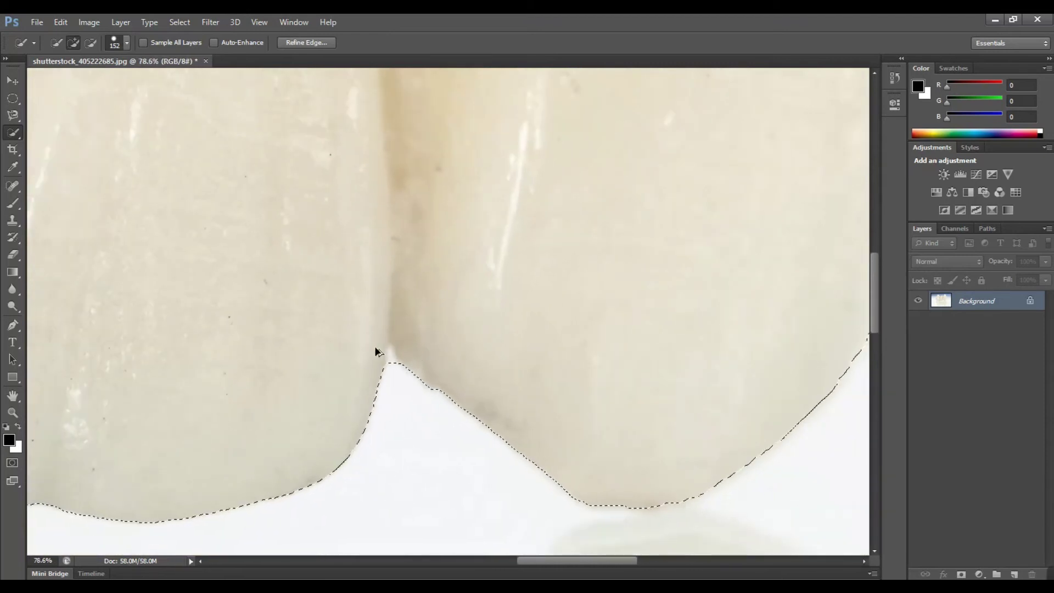
scroll(372, 348, "down", 3)
scroll(598, 256, "up", 5)
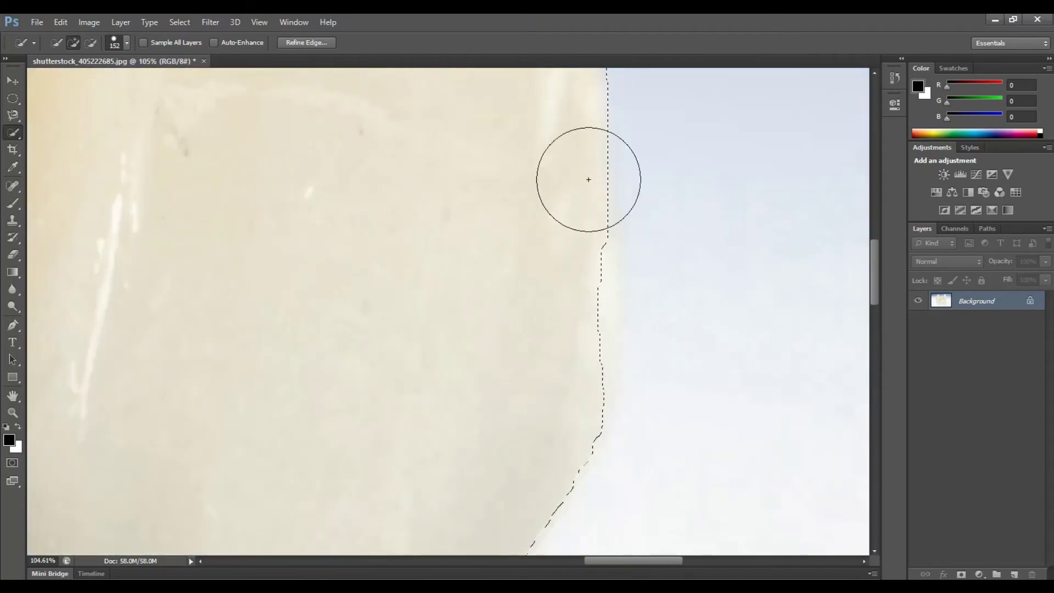
scroll(587, 272, "down", 3)
scroll(598, 181, "down", 3)
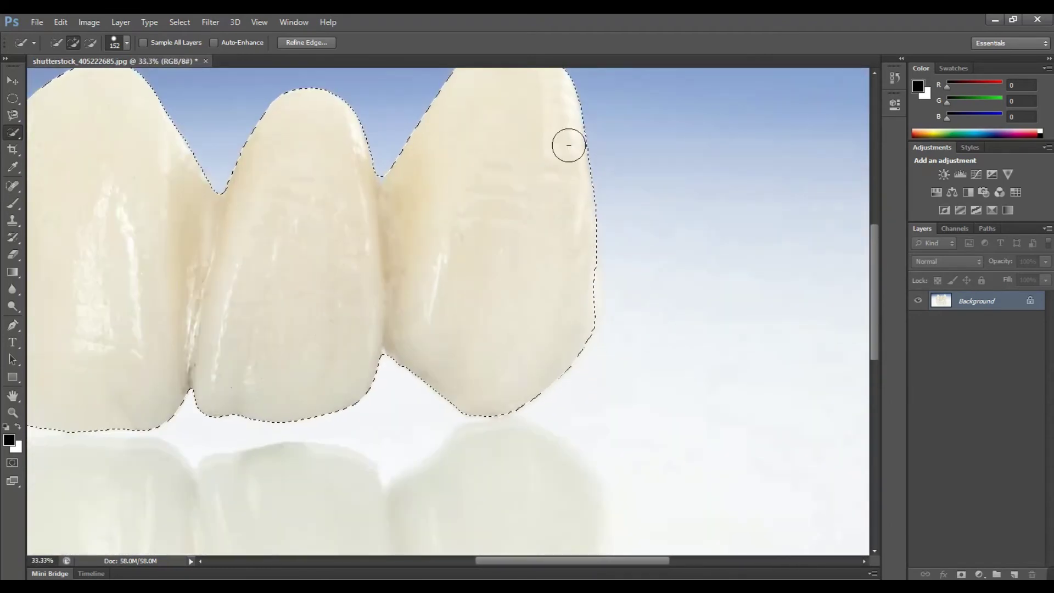
scroll(604, 247, "up", 3)
scroll(255, 368, "down", 3)
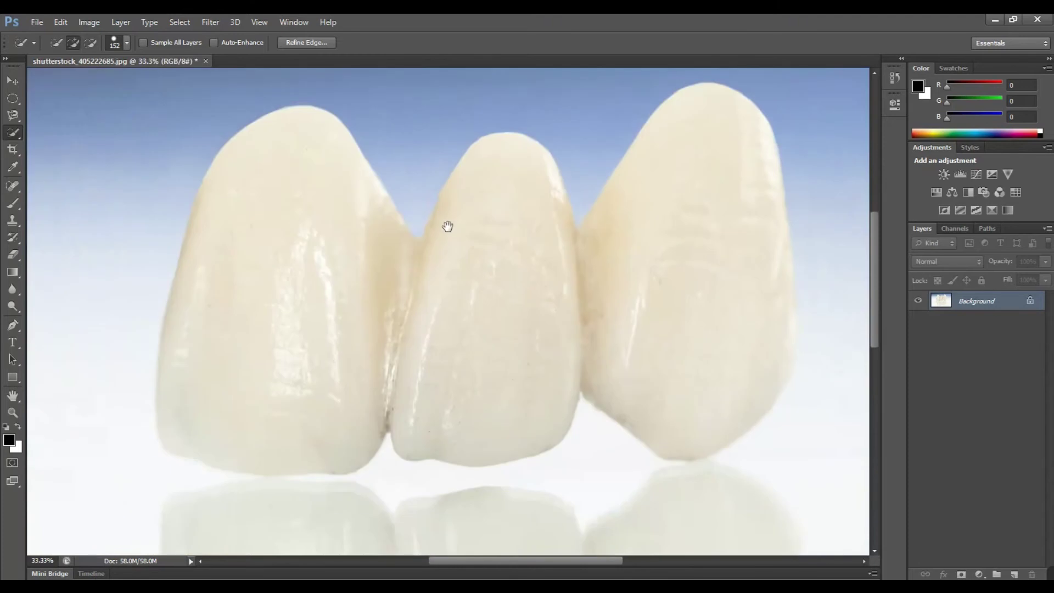
scroll(419, 205, "down", 1)
scroll(390, 339, "down", 1)
scroll(483, 407, "up", 2)
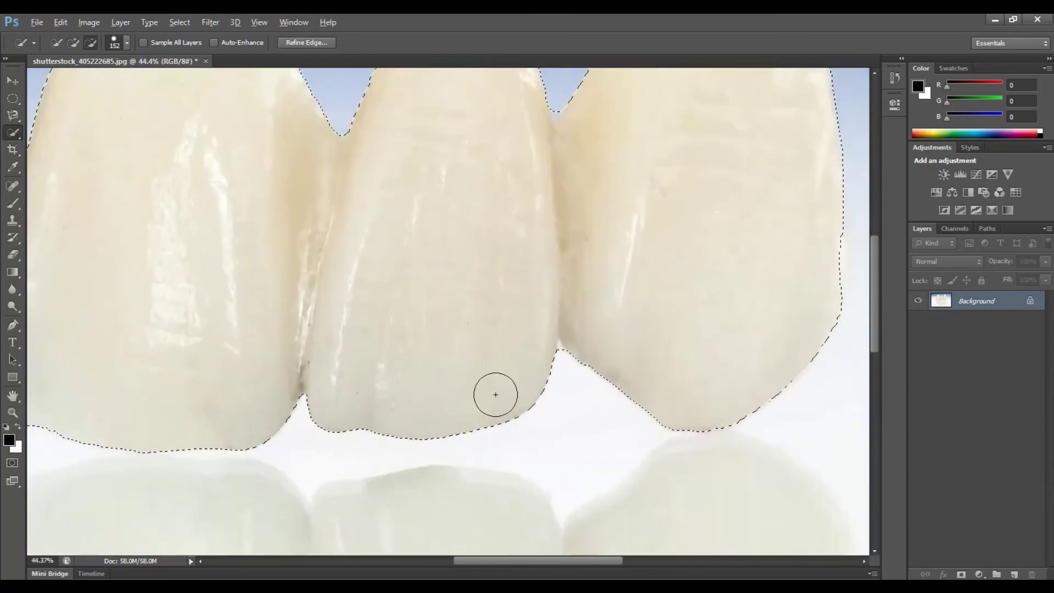
scroll(462, 381, "right", 3)
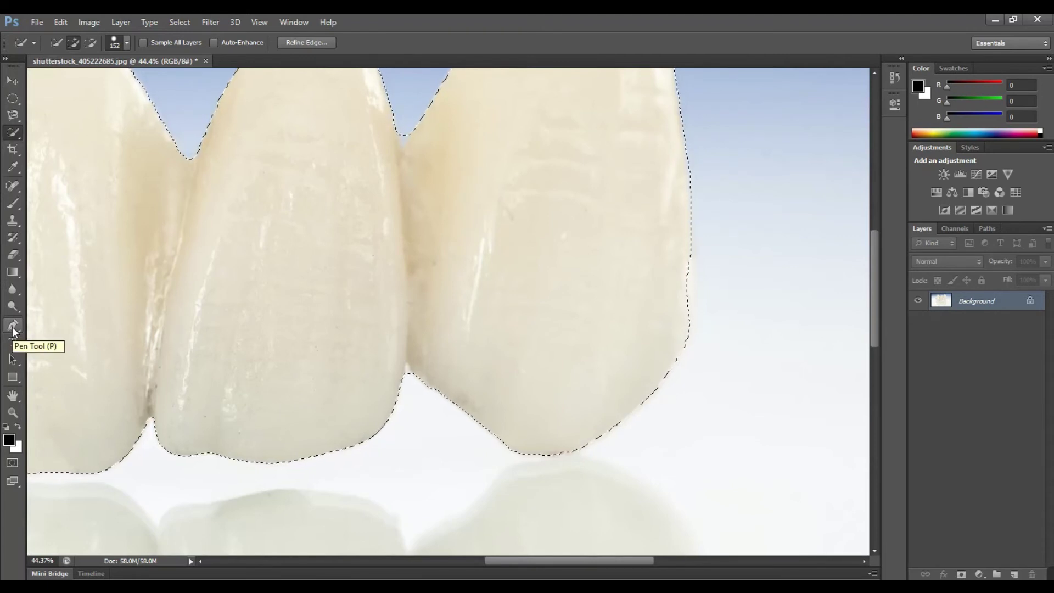
- Switch to the Pen tool and bring the gap at the notch between the teeth into view
left_click(14, 328)
left_click(9, 330)
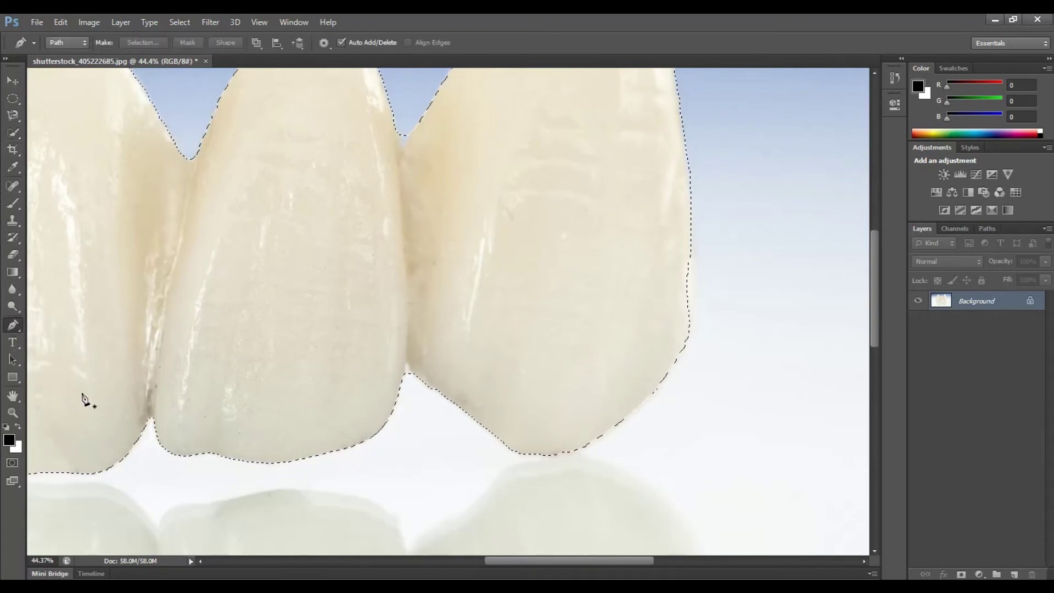
scroll(450, 357, "up", 2)
scroll(367, 405, "up", 4)
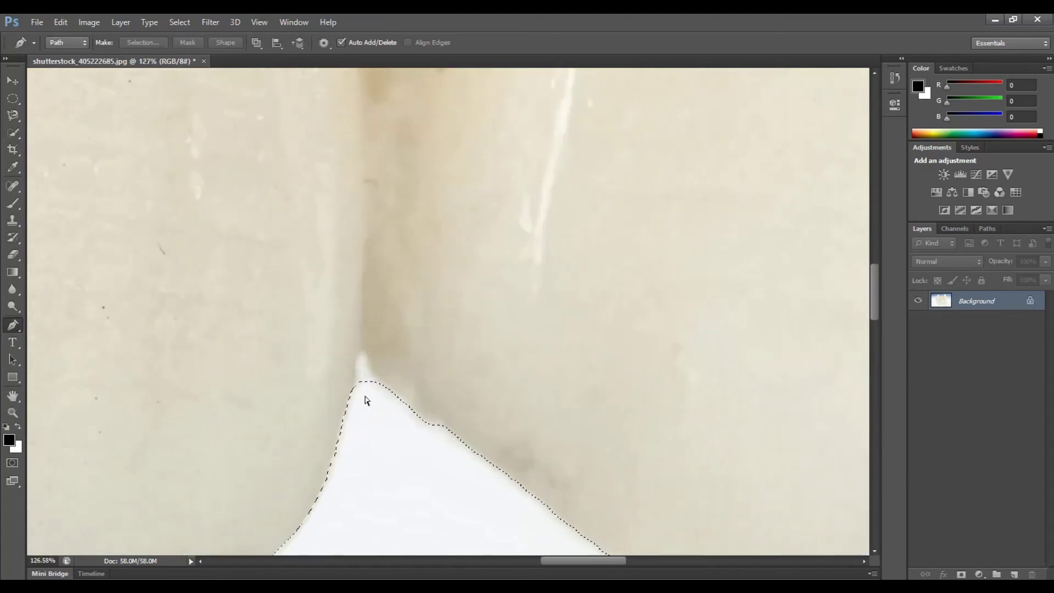
scroll(366, 403, "up", 4)
scroll(366, 400, "down", 2)
scroll(367, 401, "down", 1)
scroll(366, 401, "down", 1)
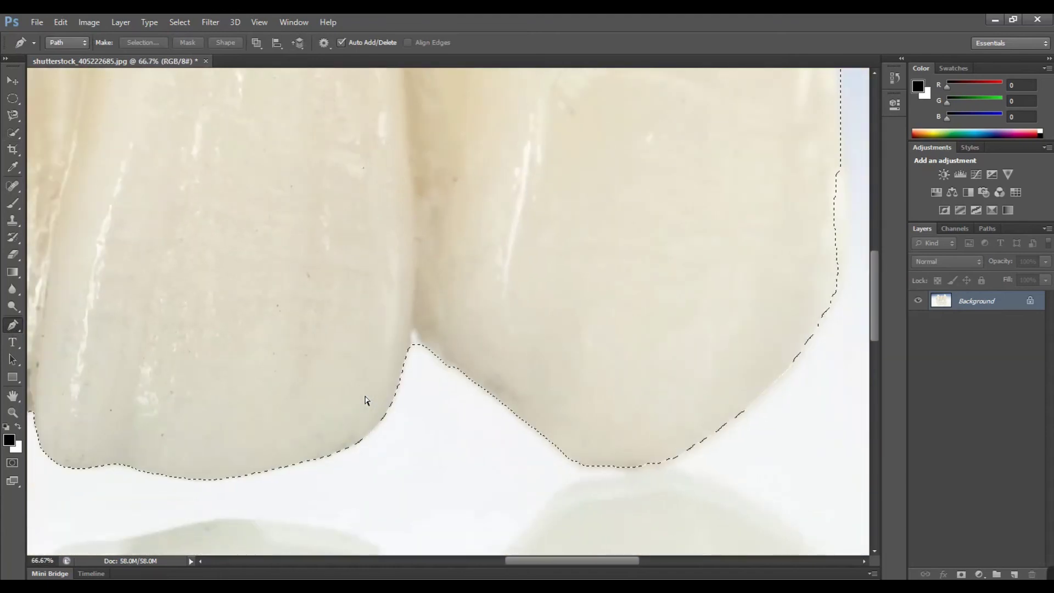
scroll(366, 401, "up", 1)
scroll(366, 401, "up", 1)
scroll(365, 401, "down", 3)
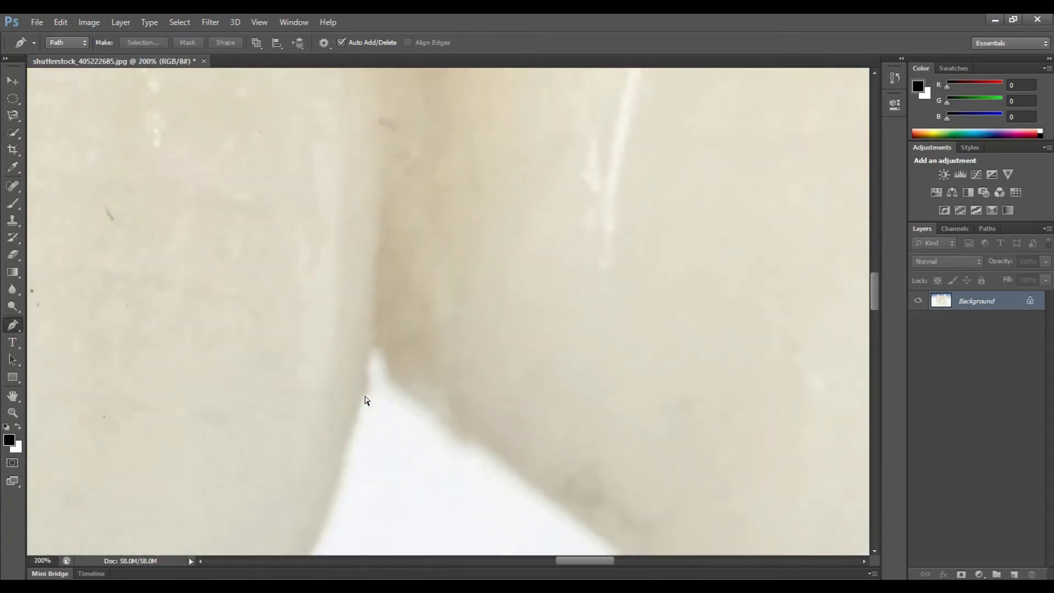
left_click_drag(361, 384, 362, 342)
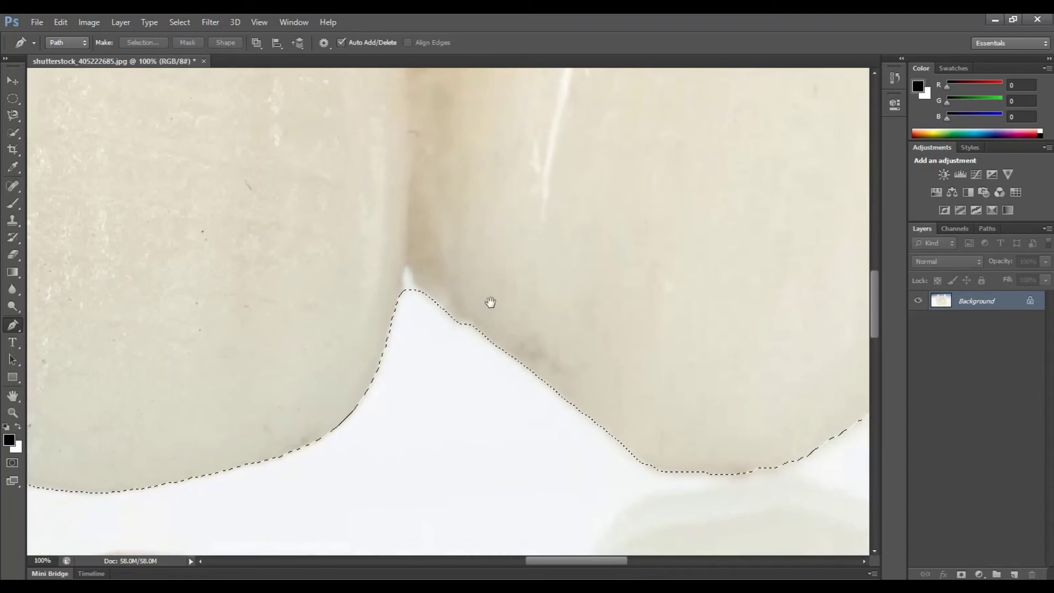
- Trace a closed triangular Pen path around the small gap at the notch
left_click(397, 300)
scroll(400, 288, "up", 3)
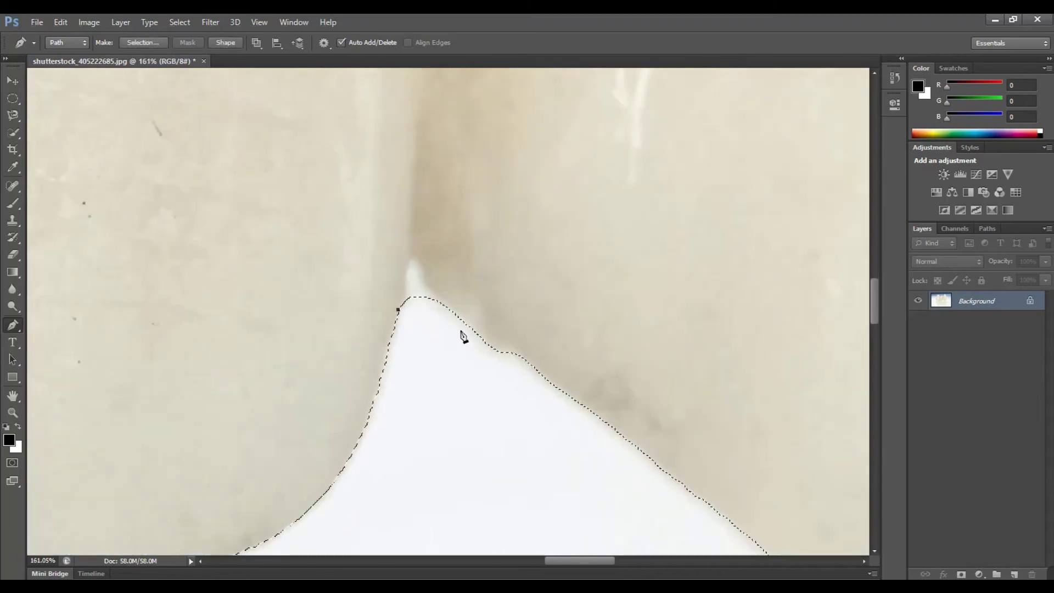
left_click_drag(408, 258, 408, 240)
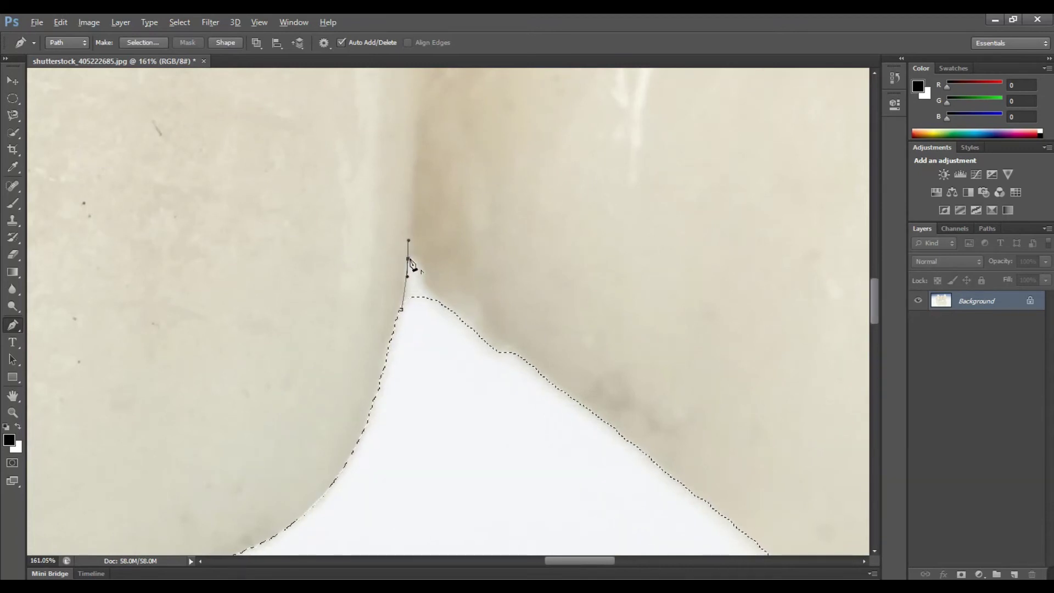
left_click(401, 306)
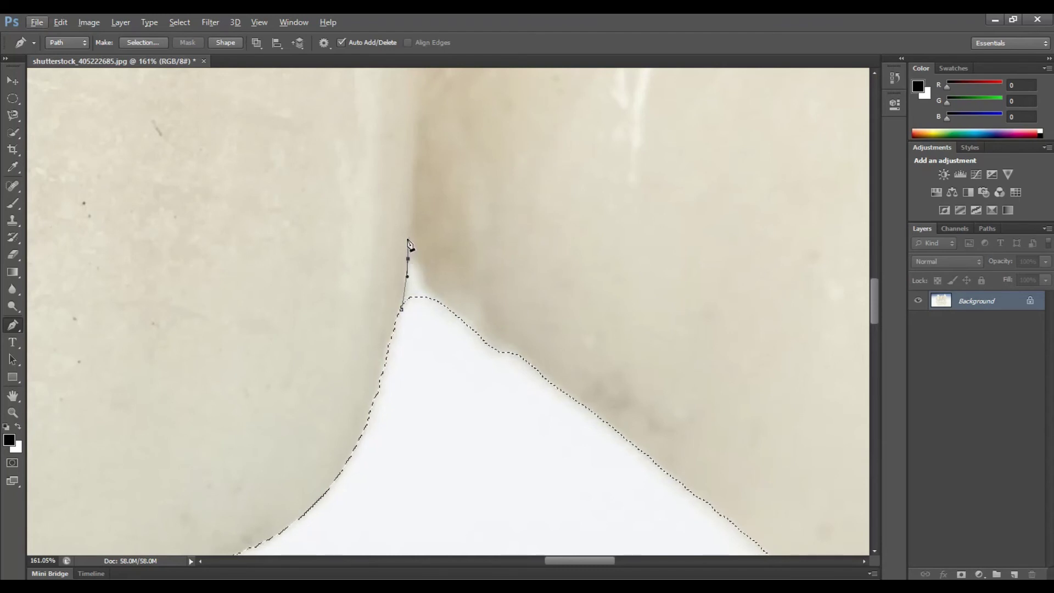
left_click_drag(409, 252, 408, 258)
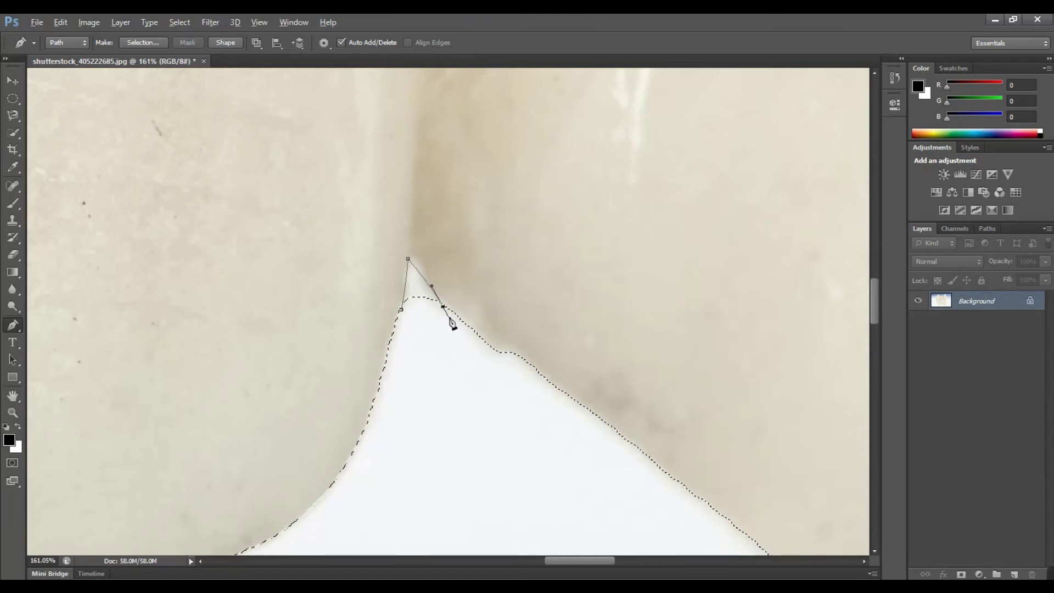
left_click(401, 310)
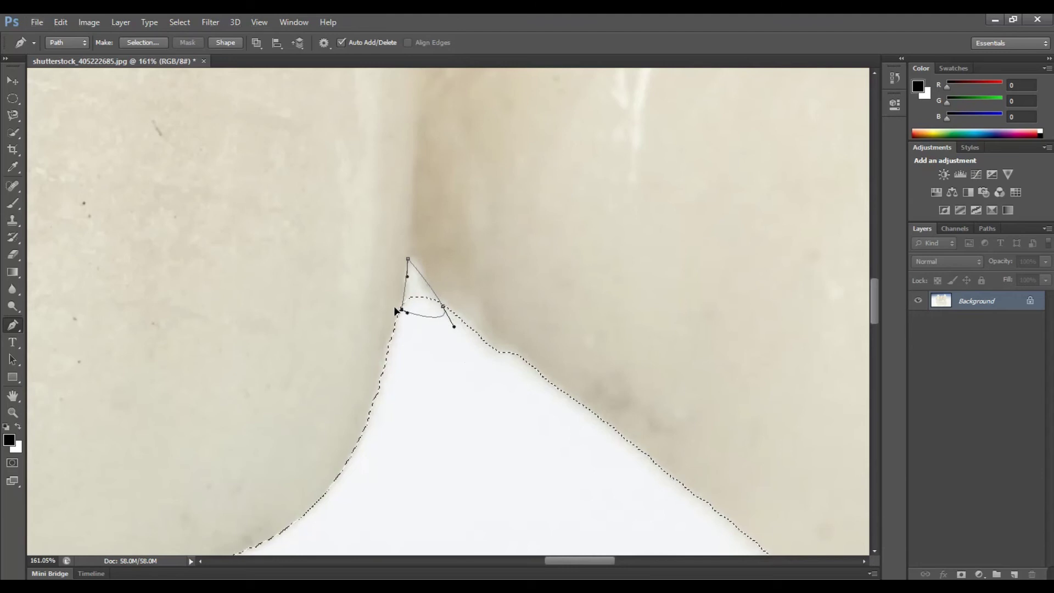
left_click_drag(443, 306, 454, 327)
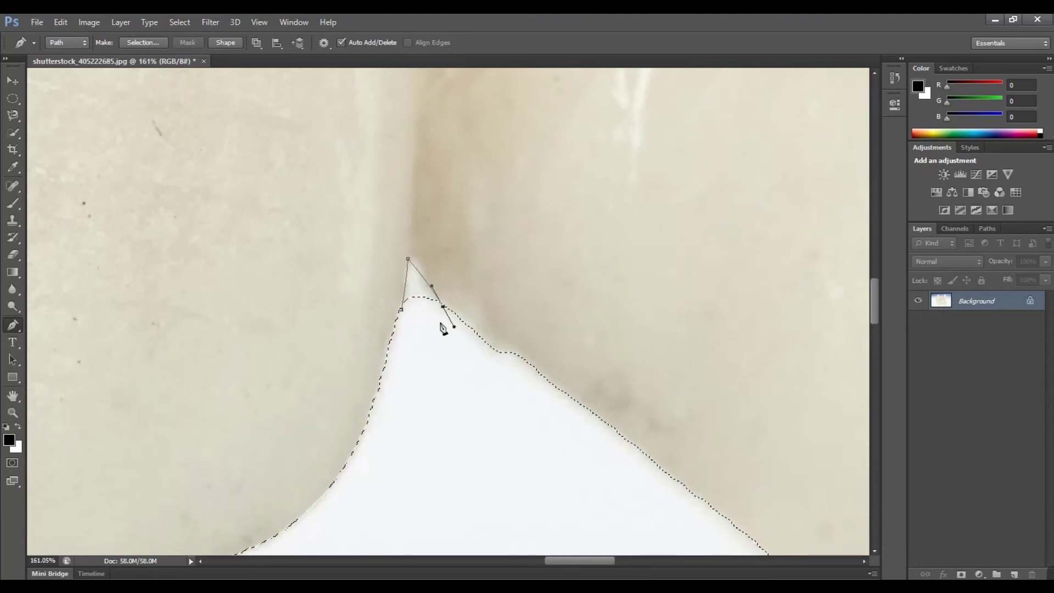
left_click(443, 306)
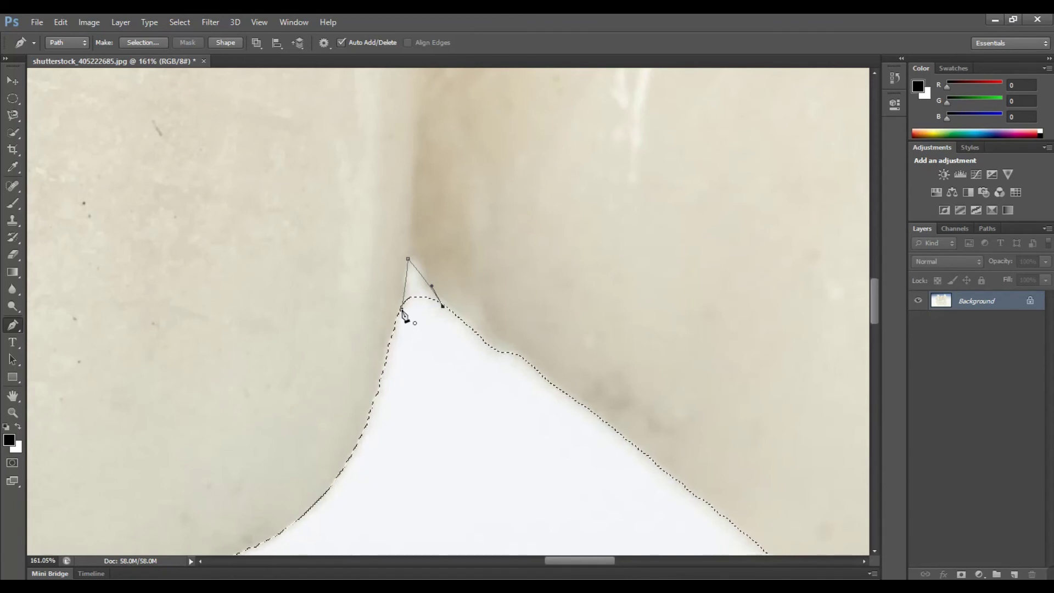
left_click(402, 313)
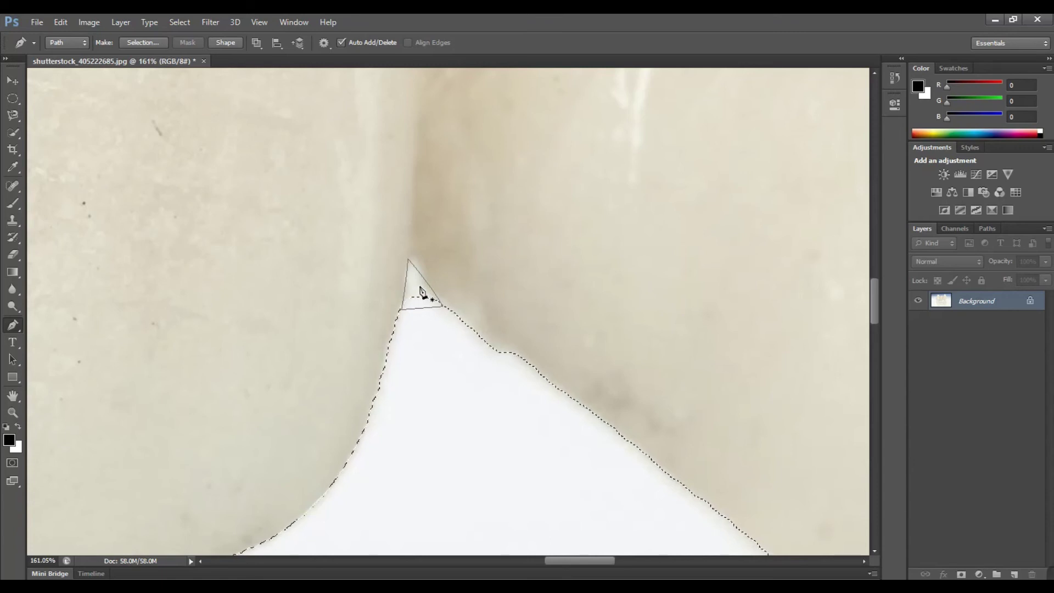
- Make a selection from the triangular path and subtract it from the teeth selection
right_click(421, 286)
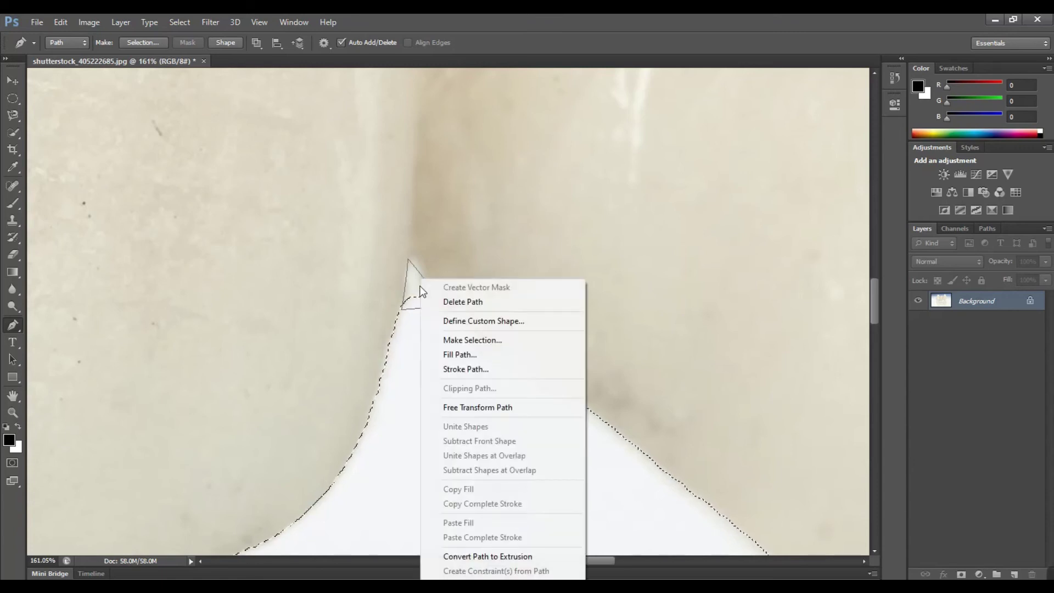
left_click(489, 341)
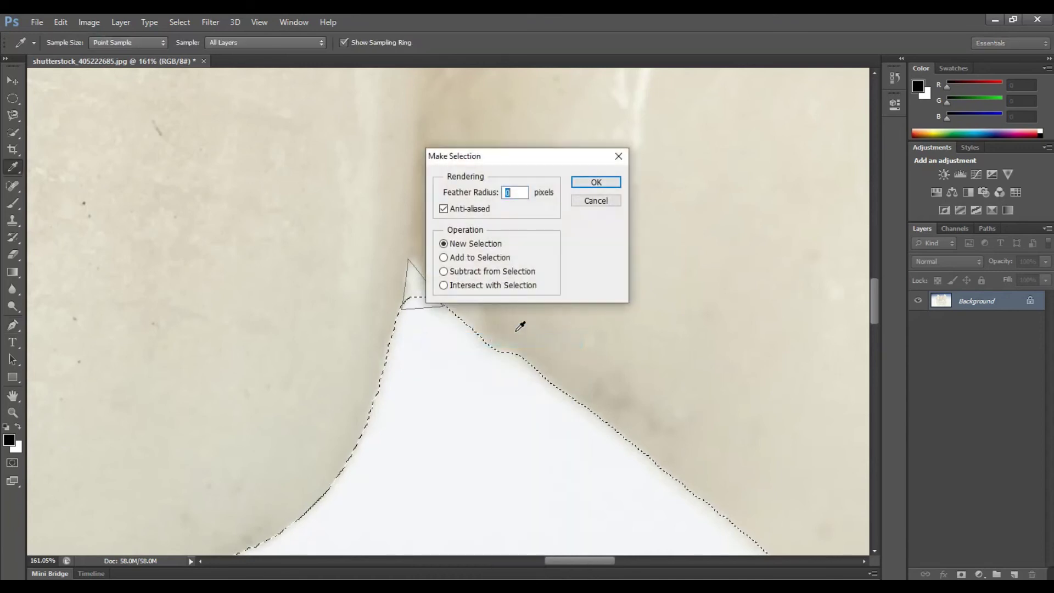
left_click(464, 257)
left_click(611, 183)
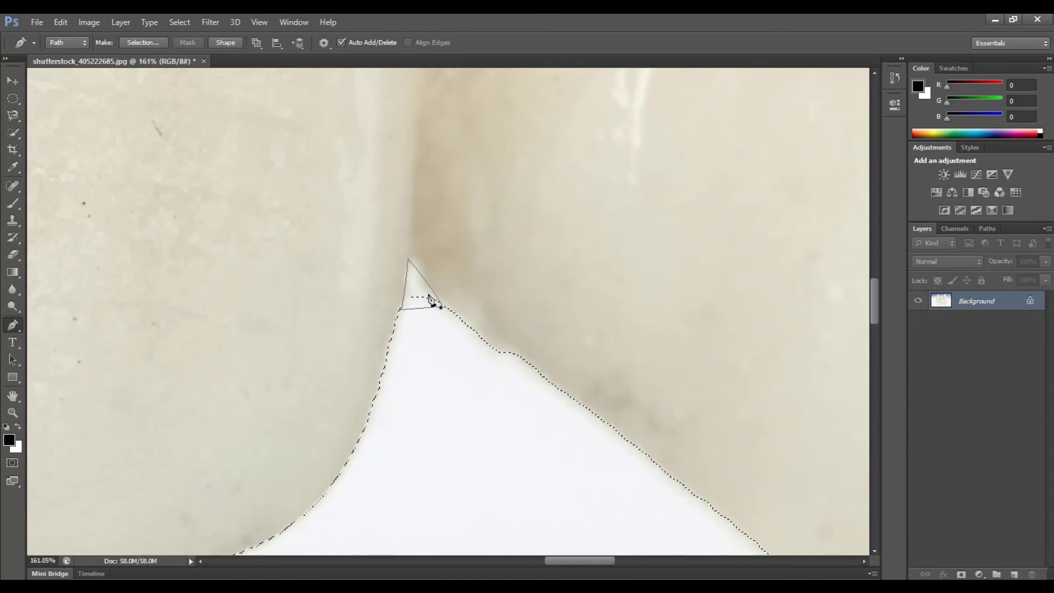
right_click(421, 286)
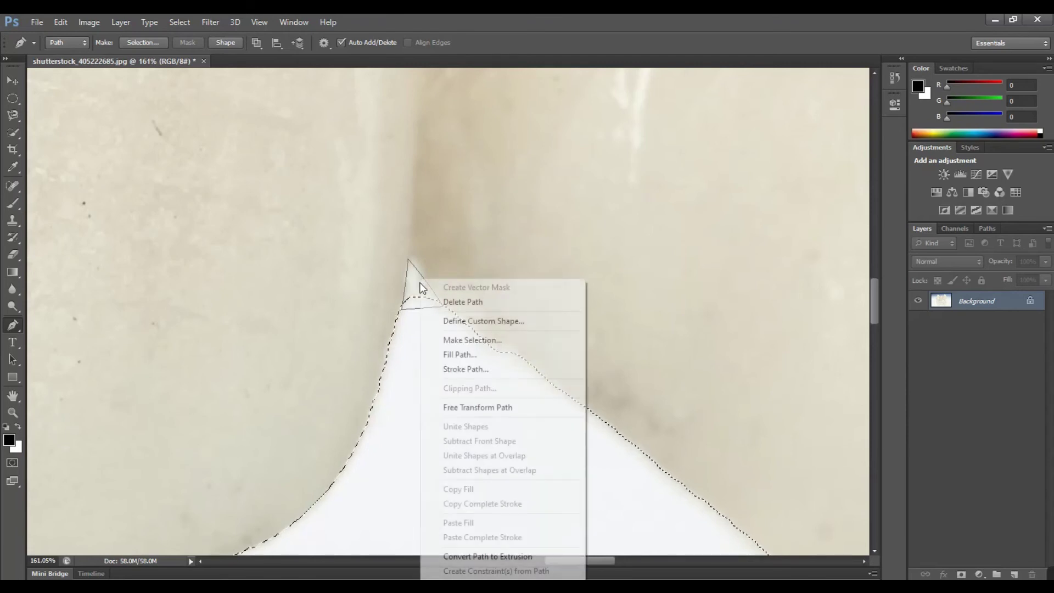
left_click(481, 340)
left_click(483, 271)
left_click(598, 181)
- Fit the image, zoom in on the right tooth, and start a new Pen path along its edge
key("ctrl+0")
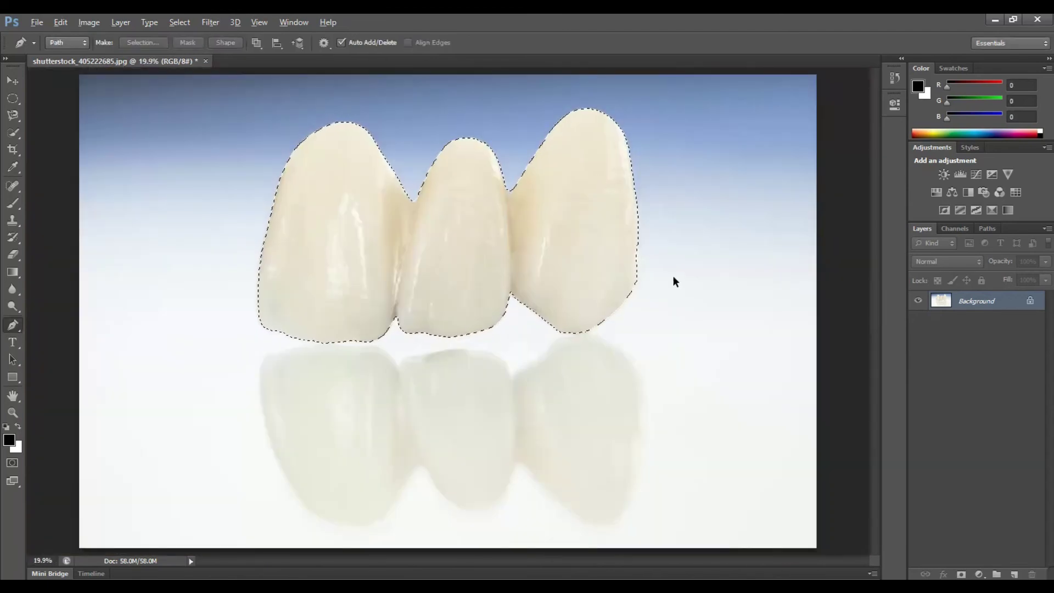
scroll(654, 272, "up", 2)
scroll(633, 242, "up", 2)
scroll(627, 188, "up", 1)
scroll(626, 177, "up", 1)
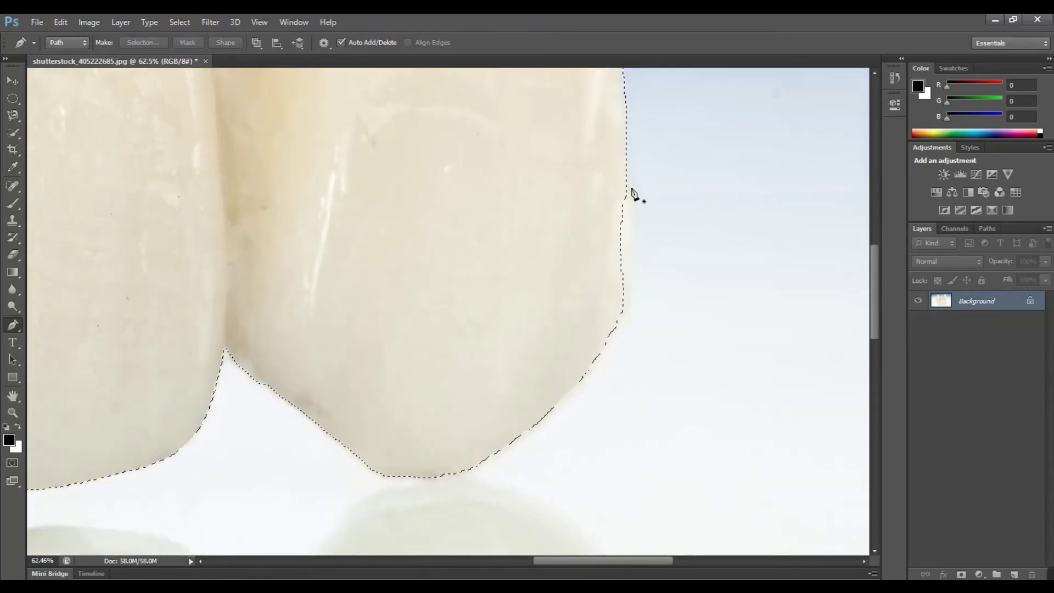
left_click_drag(632, 193, 617, 358)
left_click(613, 241)
mouse_move(667, 475)
left_mouse_down()
mouse_move(656, 339)
mouse_move(595, 414)
left_mouse_up()
- Finish a closed Pen path tracing the missed sliver along the right tooth's outer edge
left_click(612, 354, "alt")
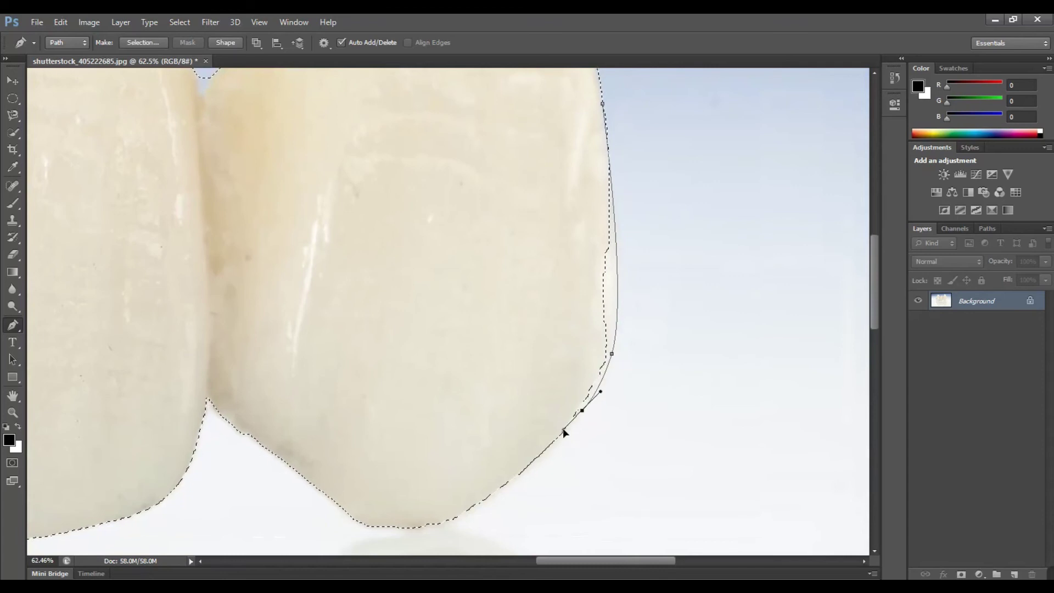
left_click_drag(582, 411, 566, 432)
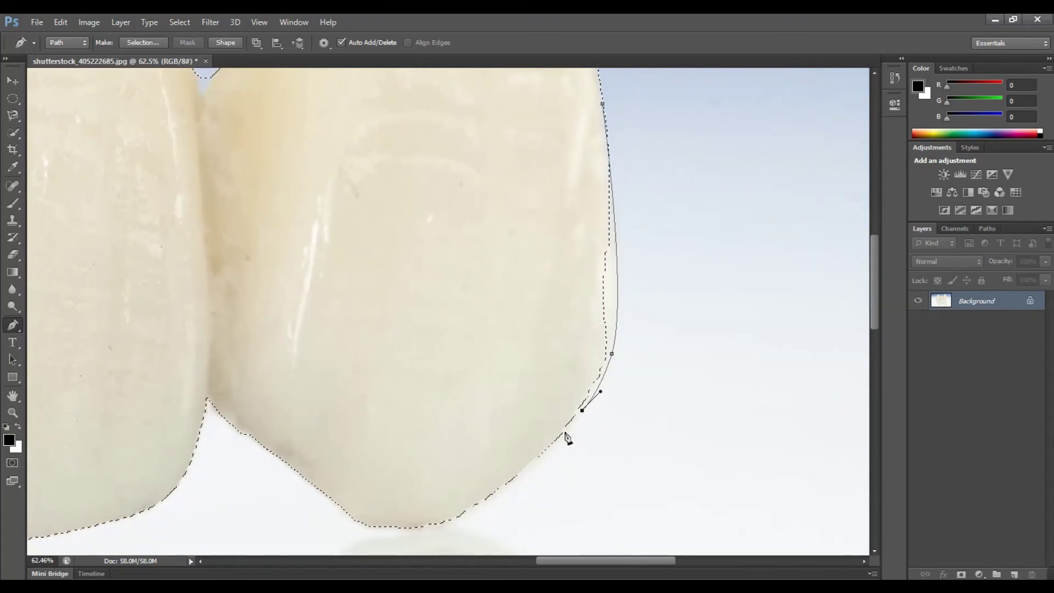
left_click(565, 432)
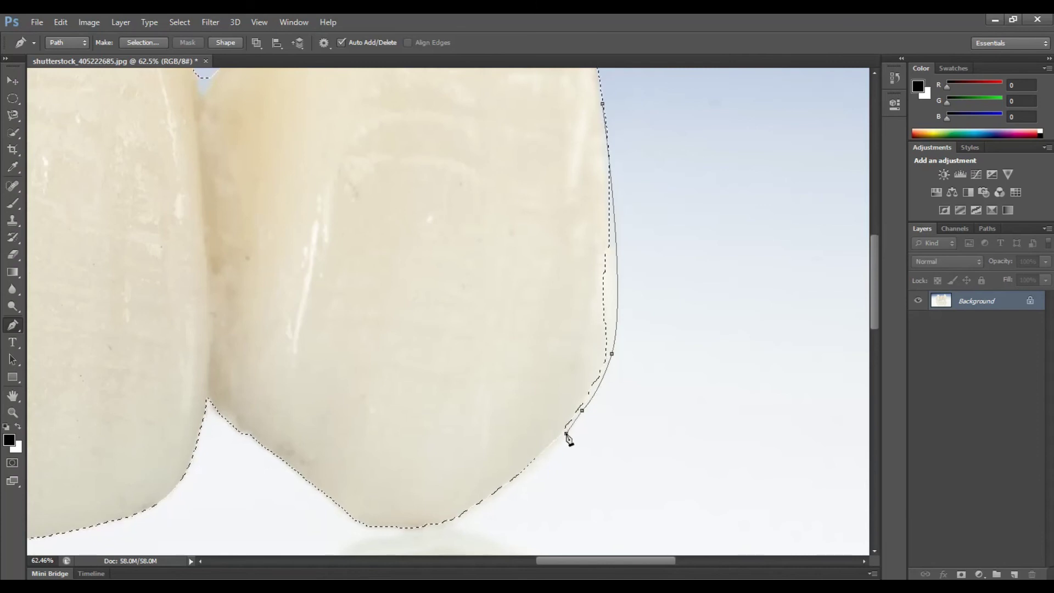
key("ctrl+z")
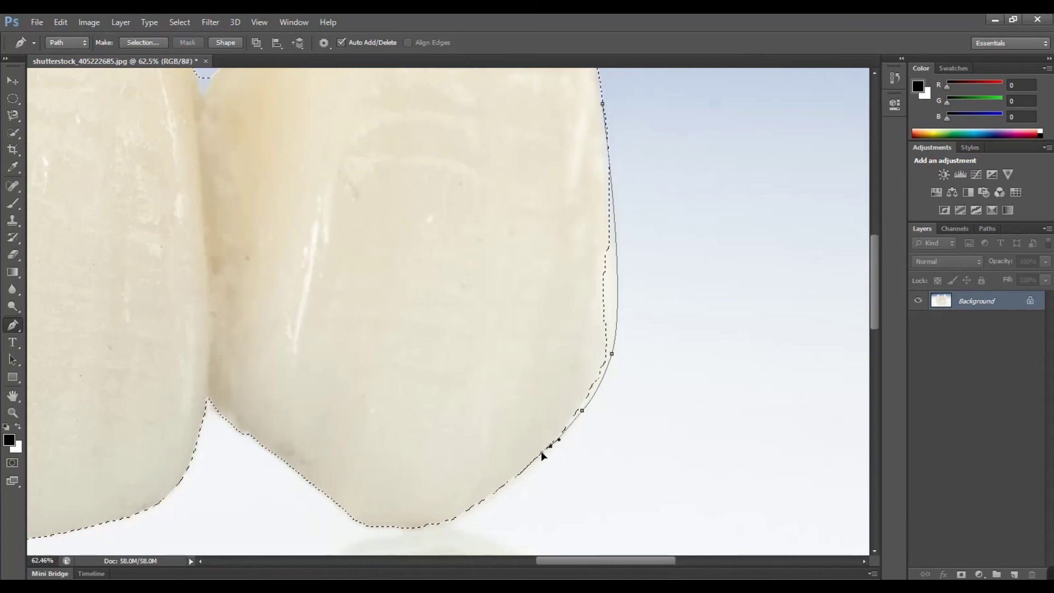
left_click(550, 446, "alt")
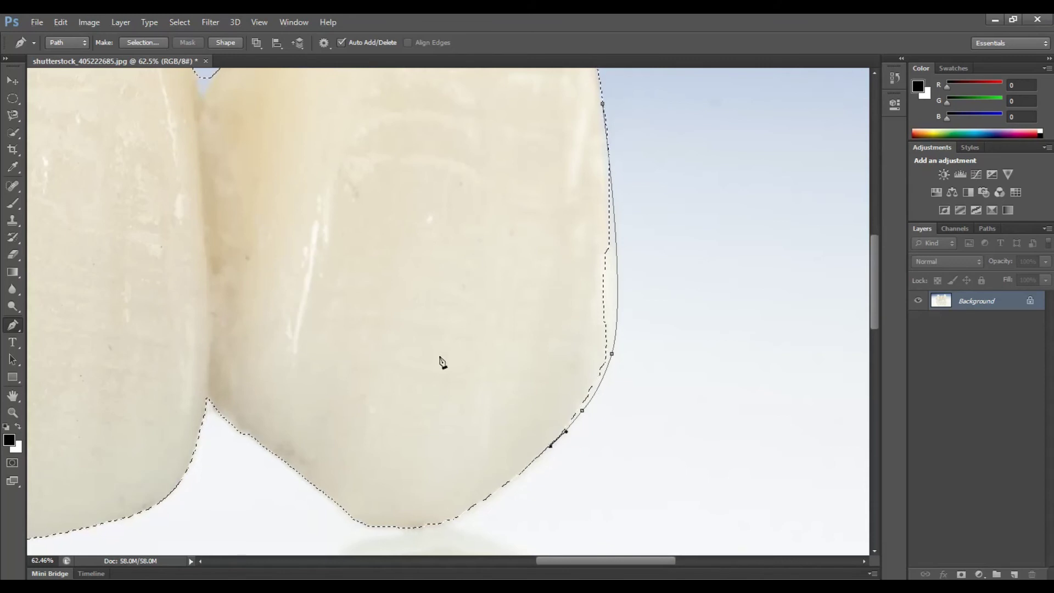
left_click(435, 180)
left_click(511, 120)
key("ctrl+z")
left_click(538, 101)
left_click(602, 103)
key("ctrl+z")
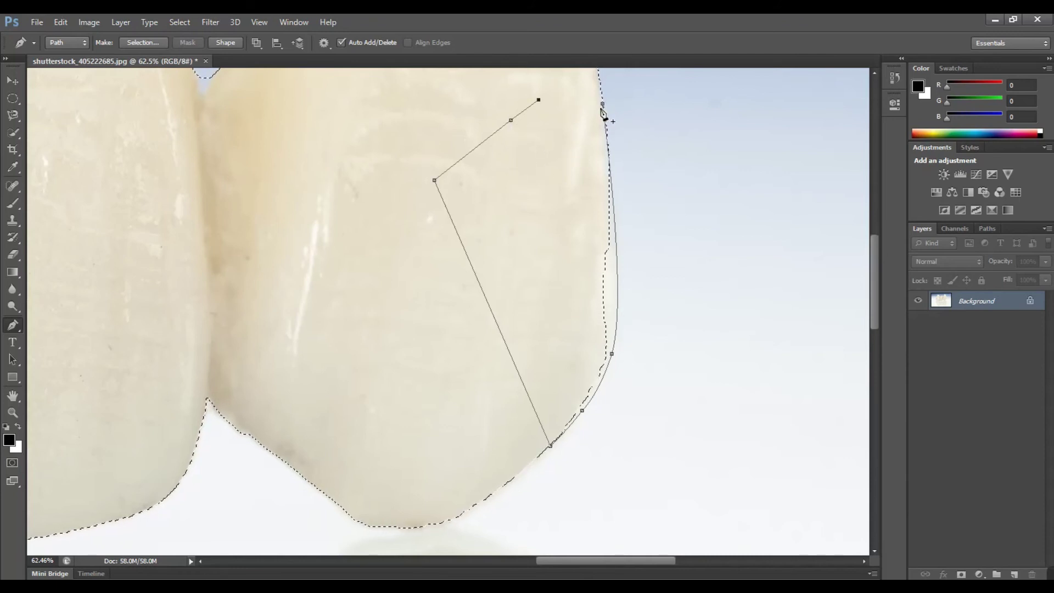
left_click(602, 105)
- Add the right-tooth path to the teeth selection and fit the whole image on screen
right_click(552, 146)
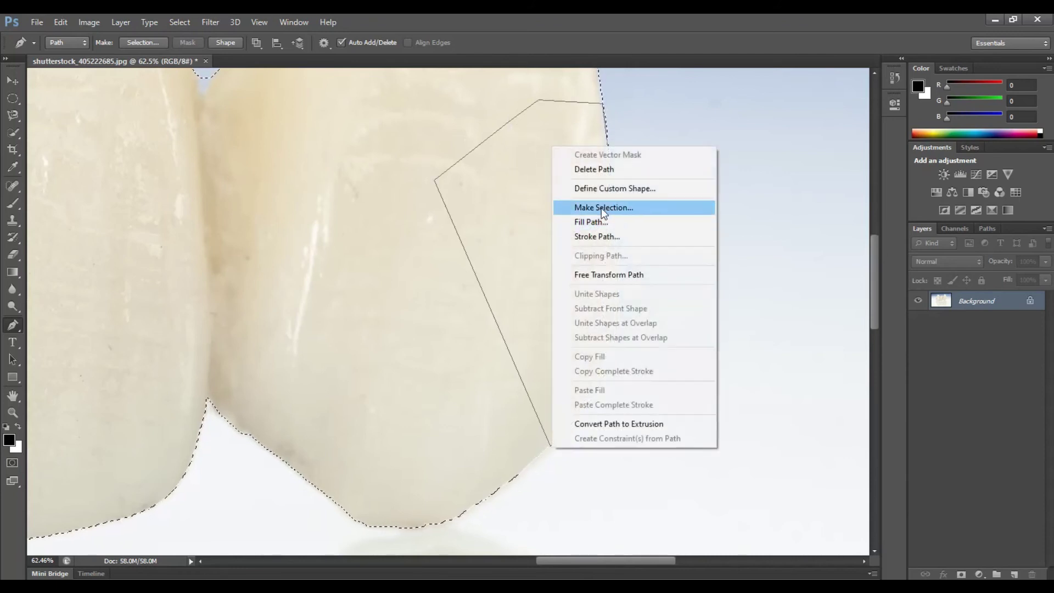
left_click(600, 207)
left_click(498, 257)
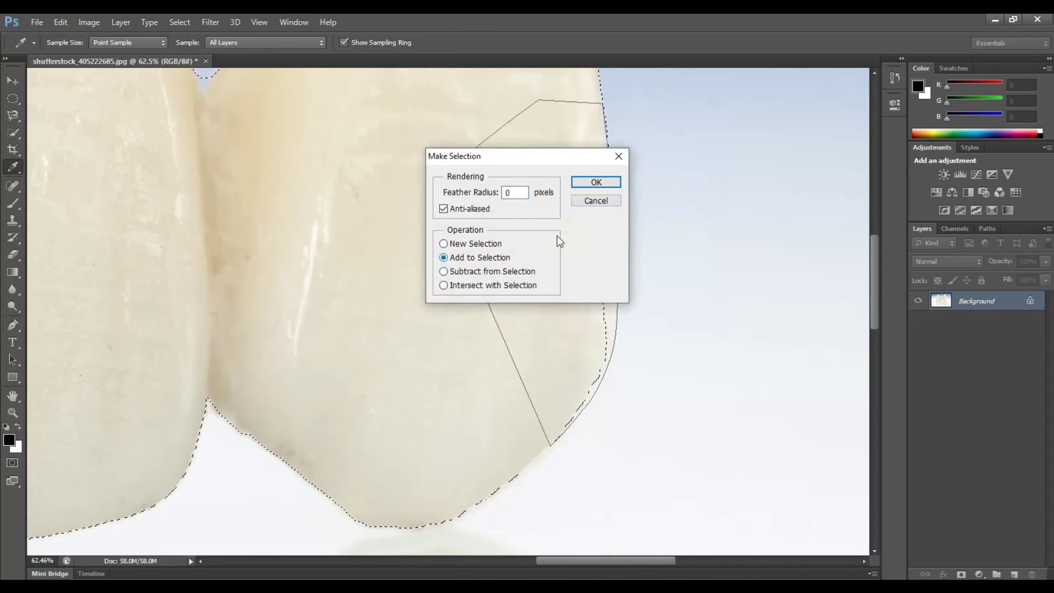
left_click(594, 183)
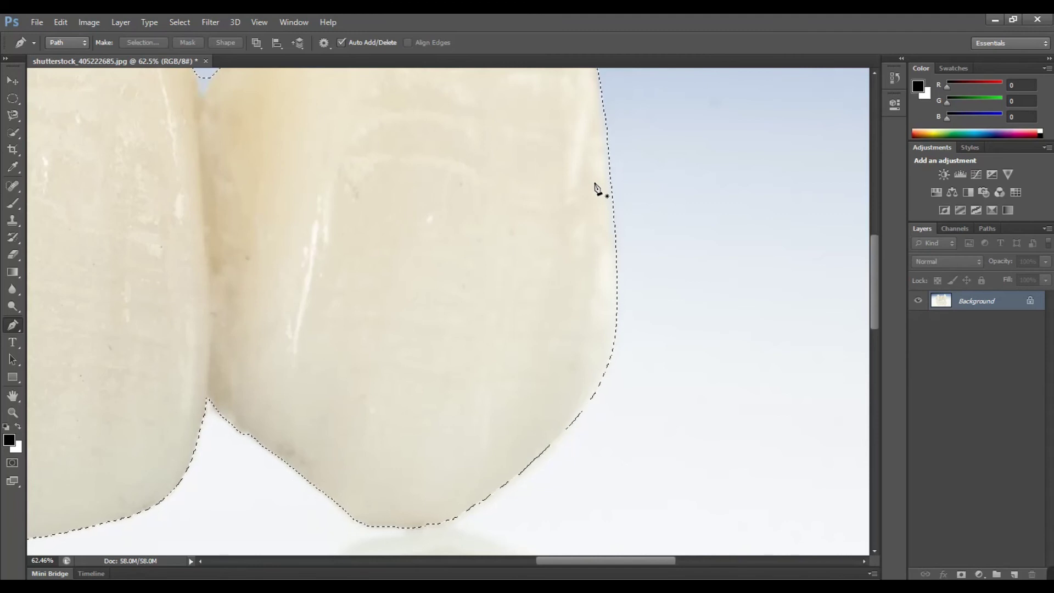
key("ctrl+0")
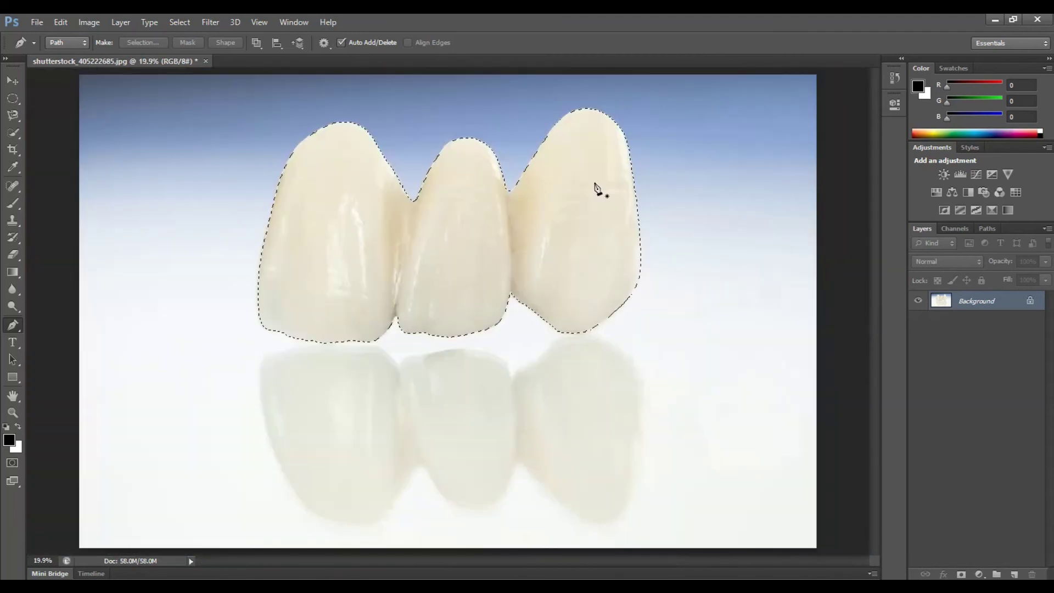
- Pick the Move tool from the Tools panel
left_click(12, 81)
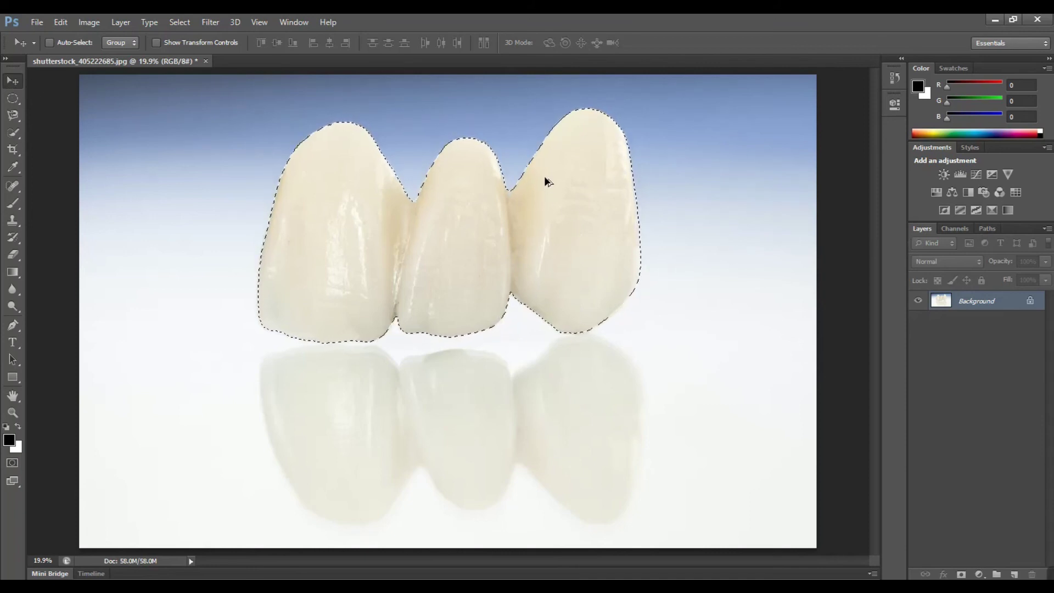
- Zoom in and draw a closed Pen path around the sliver at the notch between the tooth tops
scroll(544, 175, "up", 5)
scroll(541, 181, "up", 2)
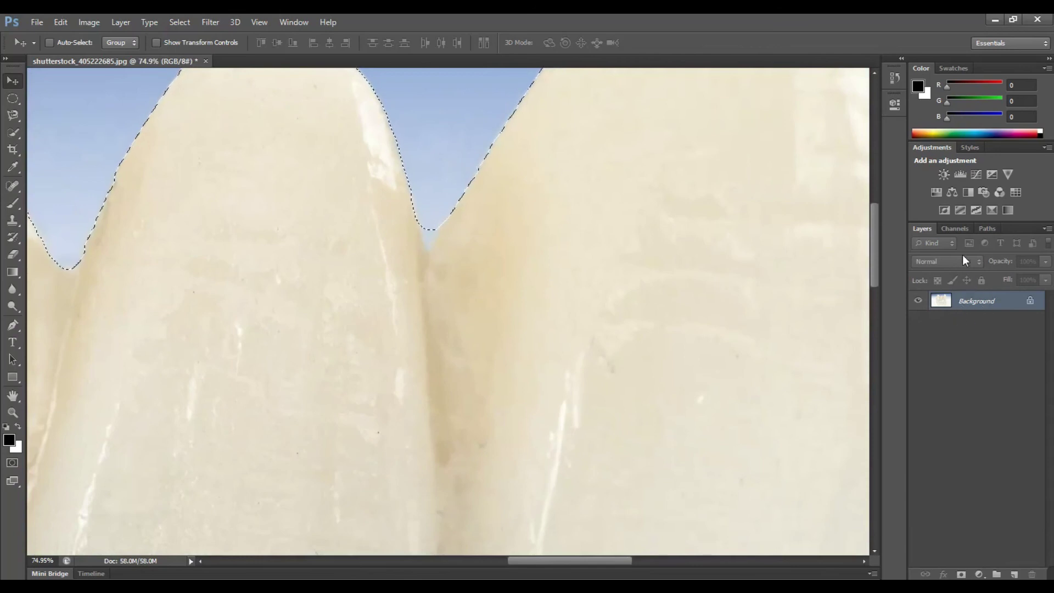
key("p")
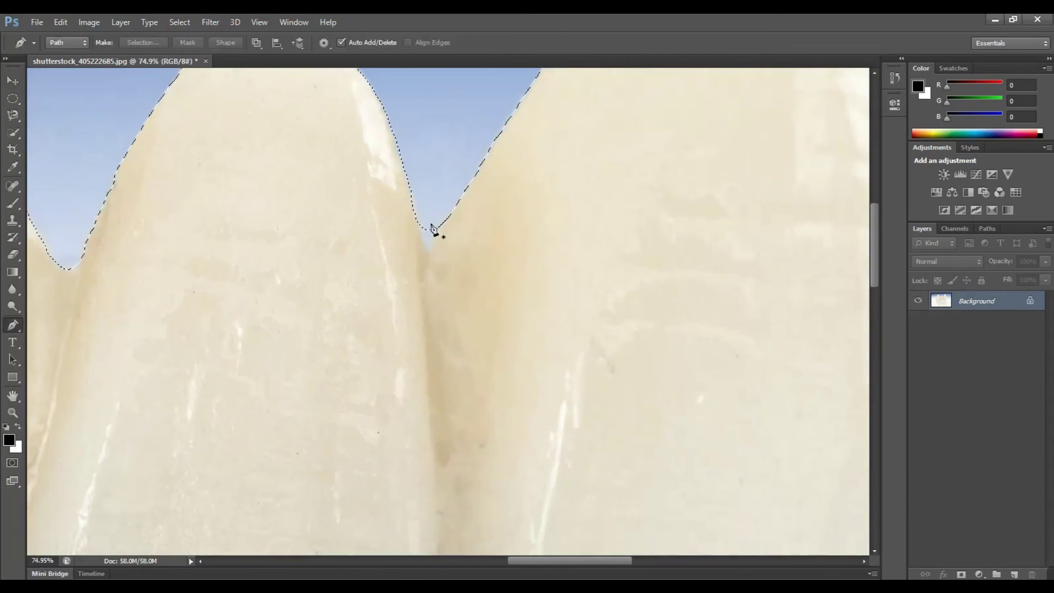
left_click(443, 225)
left_click(432, 249)
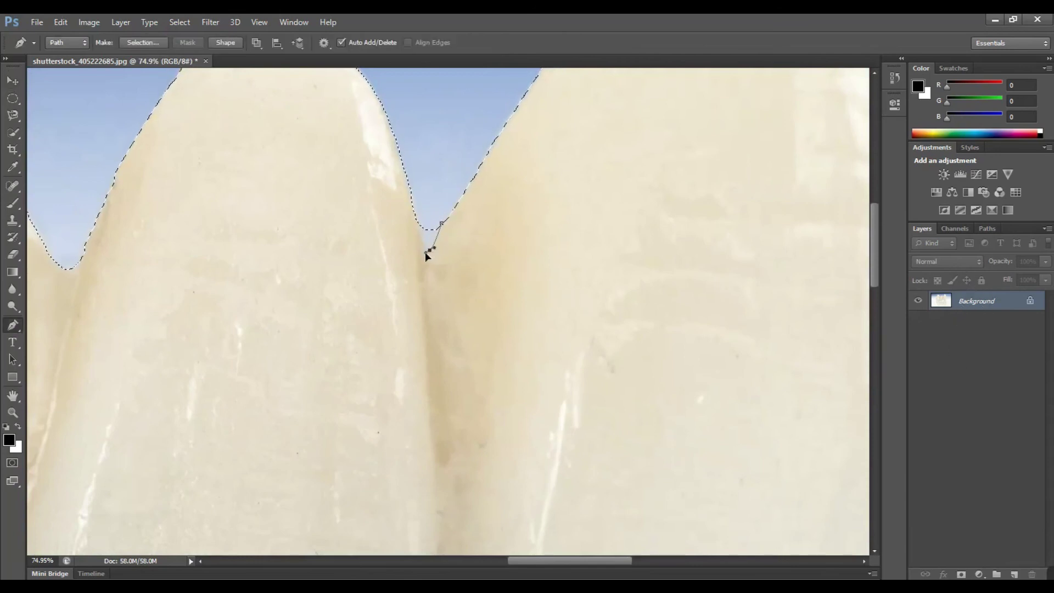
left_click_drag(416, 220, 416, 209)
left_click(427, 179)
left_click(443, 225)
- Subtract the notch path from the selection and fit the whole image on screen
right_click(429, 214)
left_click(458, 271)
left_click(481, 272)
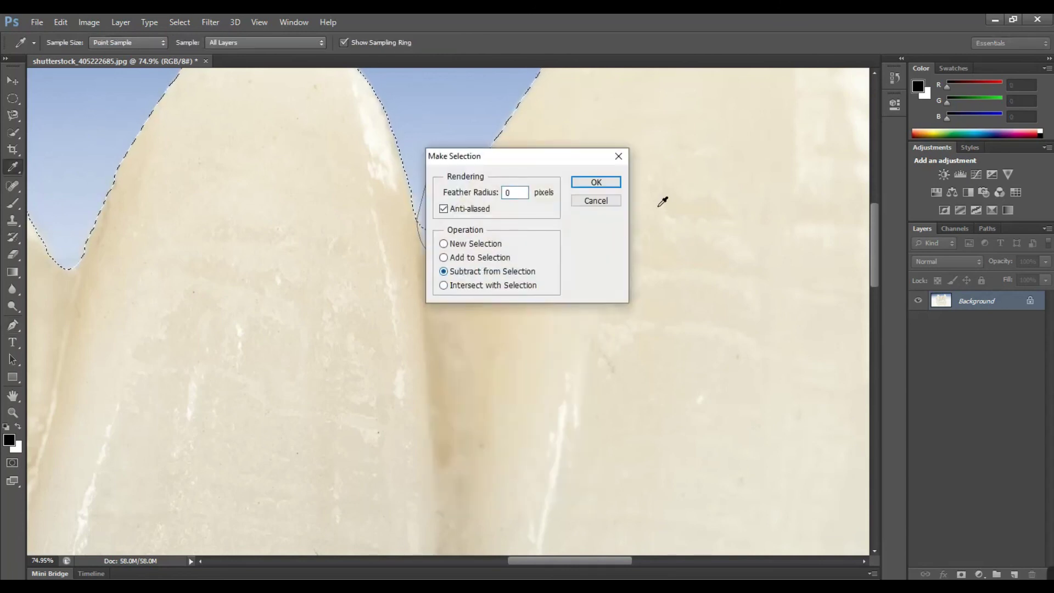
left_click(608, 183)
key("ctrl+0")
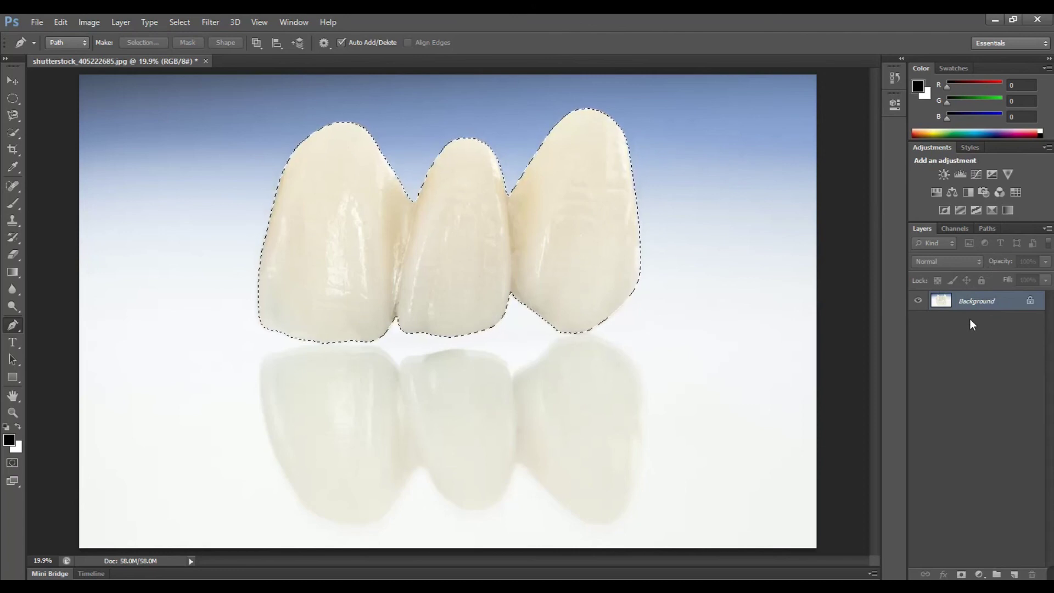
- Convert the Background into editable Layer 0 and briefly hide it to check the selection
double_click(981, 303)
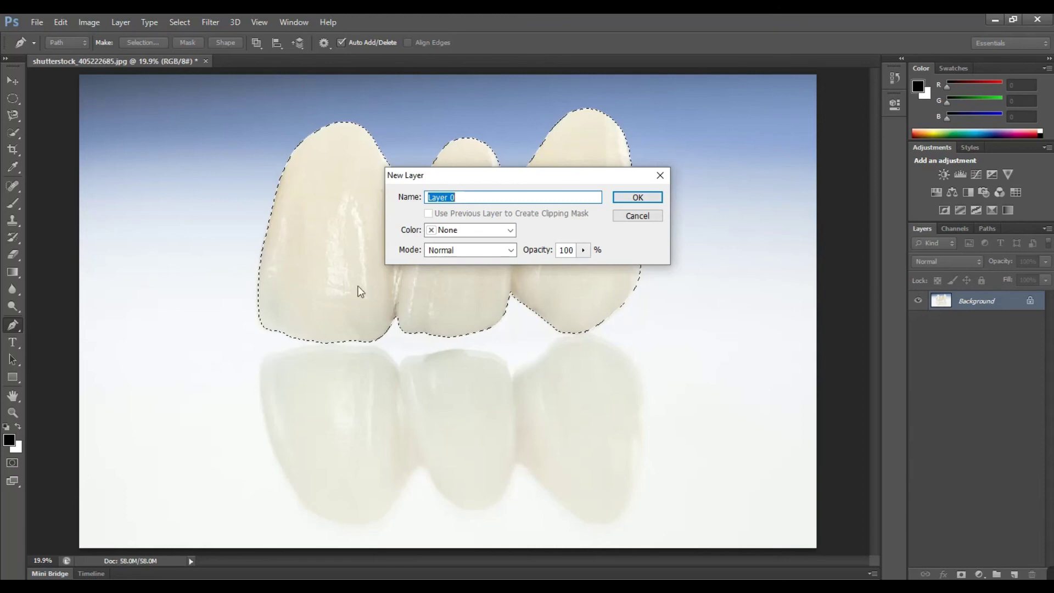
left_click(637, 199)
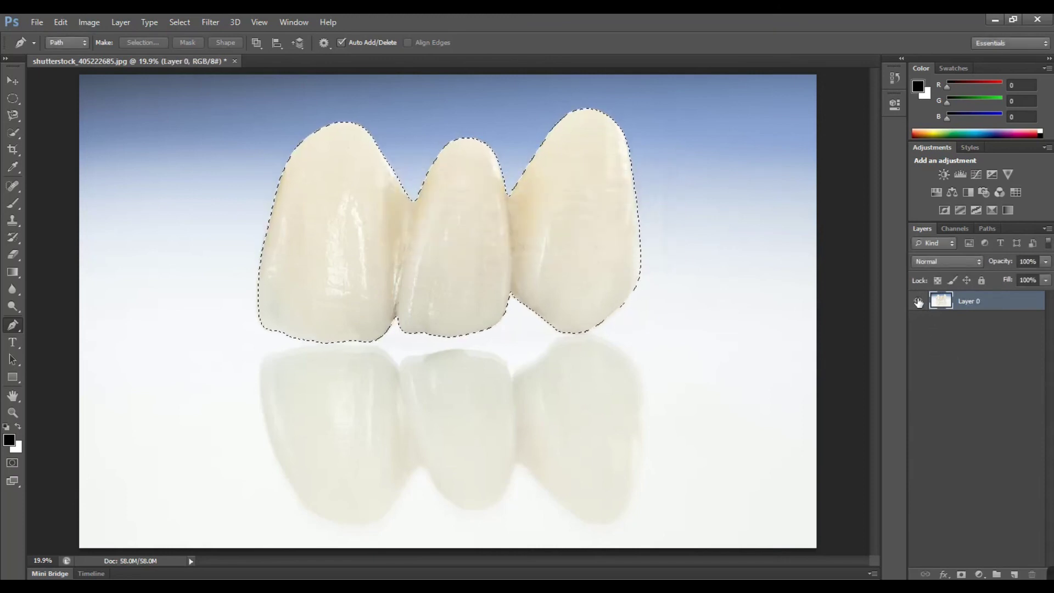
left_click(919, 302)
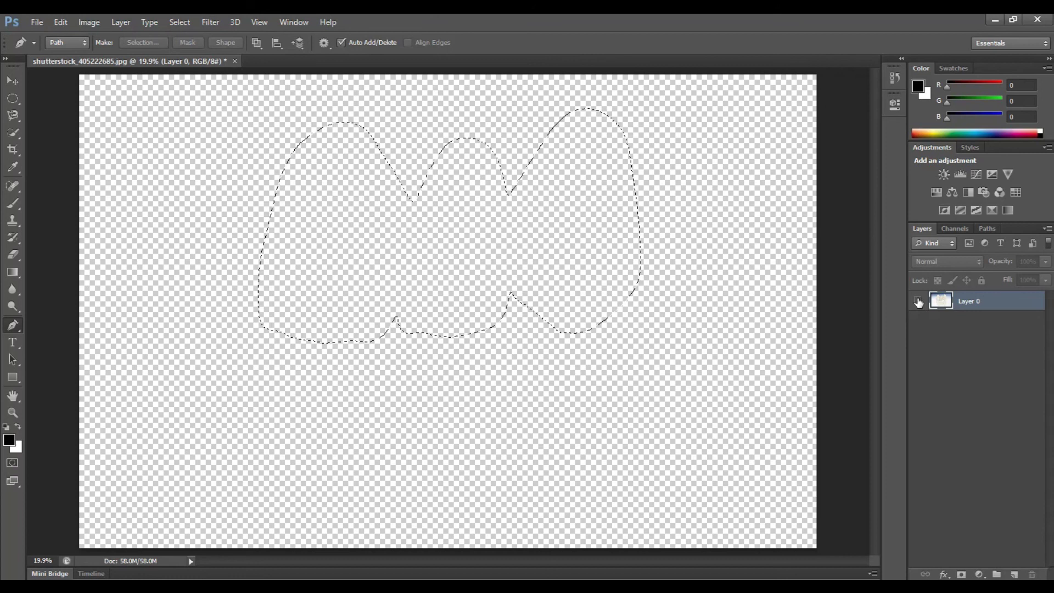
left_click(918, 301)
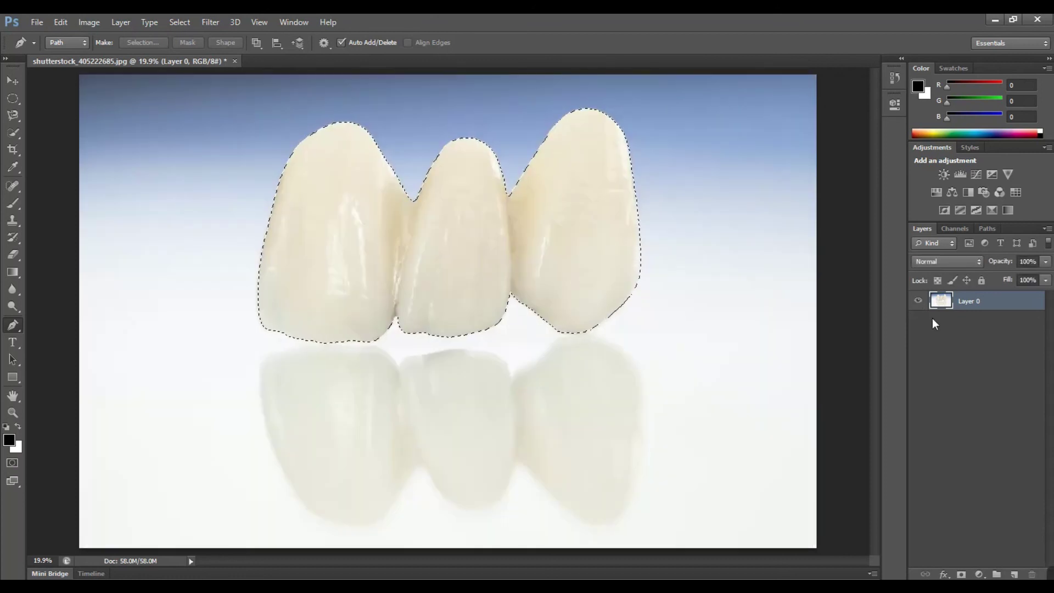
left_click(14, 83)
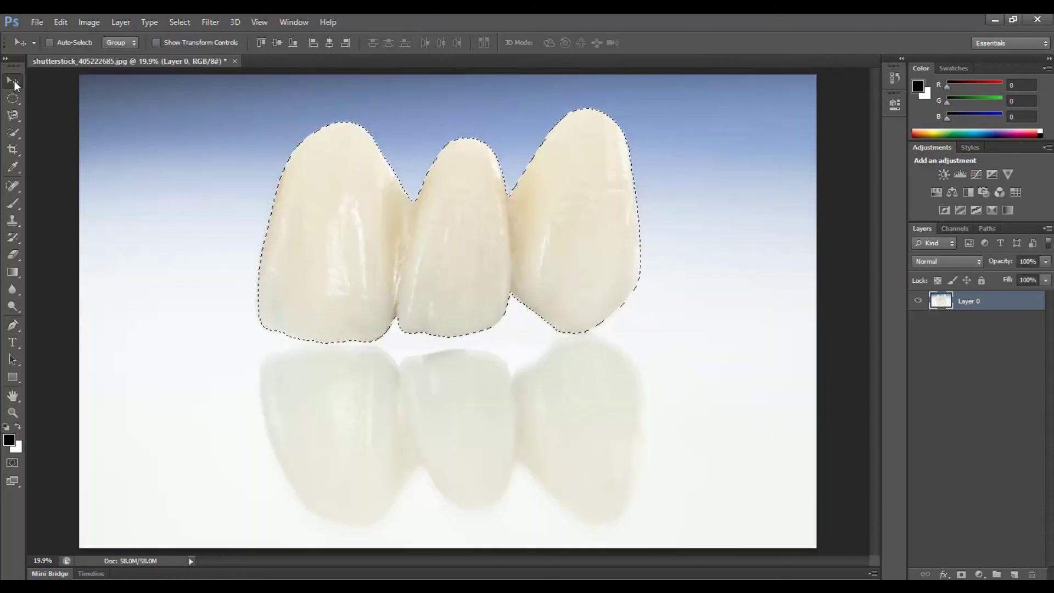
- Invert the teeth selection and delete the background, after undoing an accidental delete of the teeth
key("Delete")
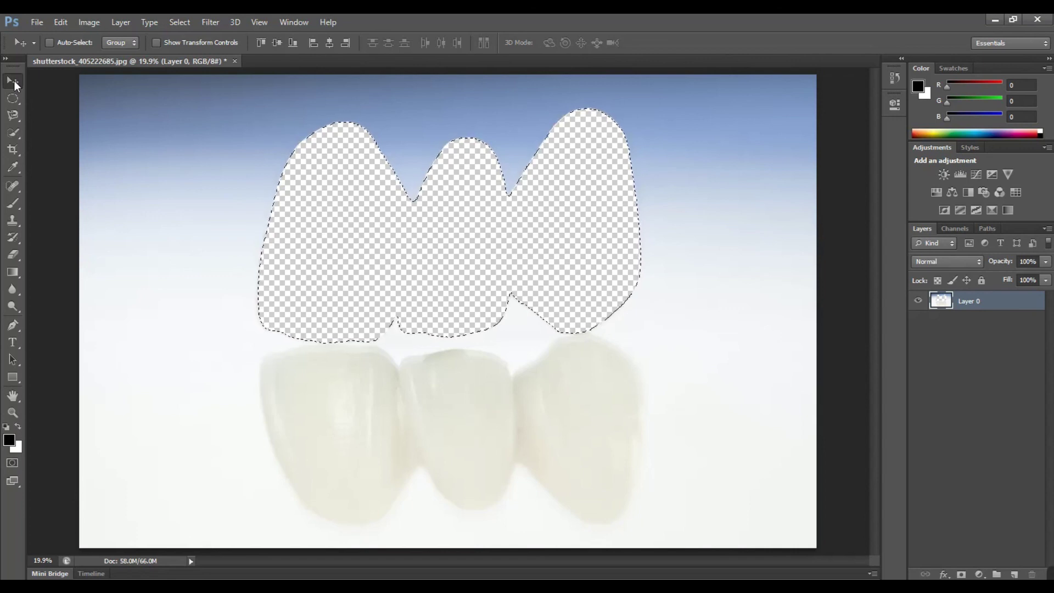
key("ctrl+z")
left_click(181, 22)
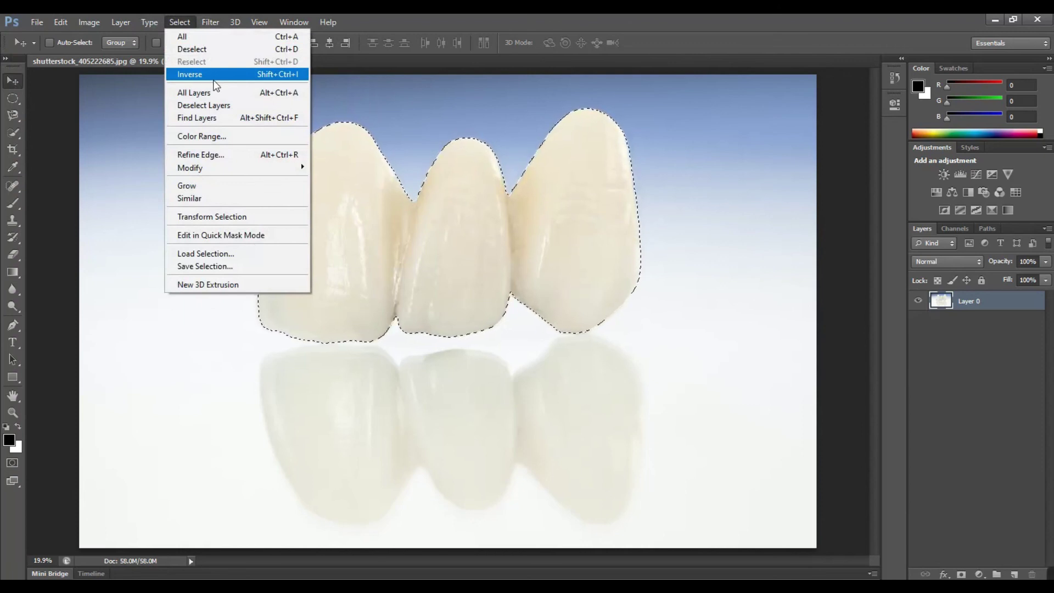
left_click(214, 79)
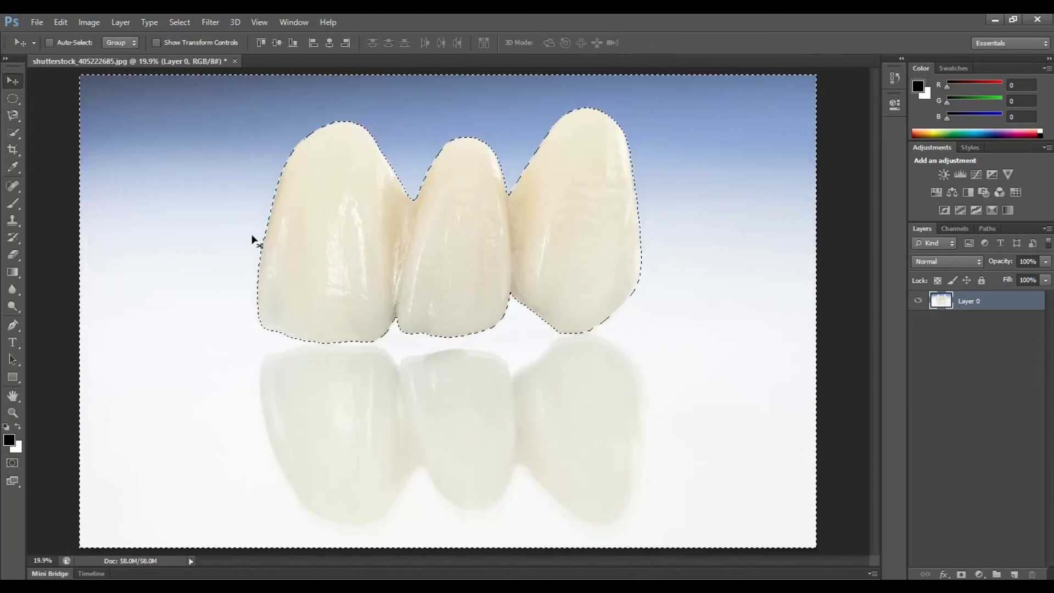
key("Delete")
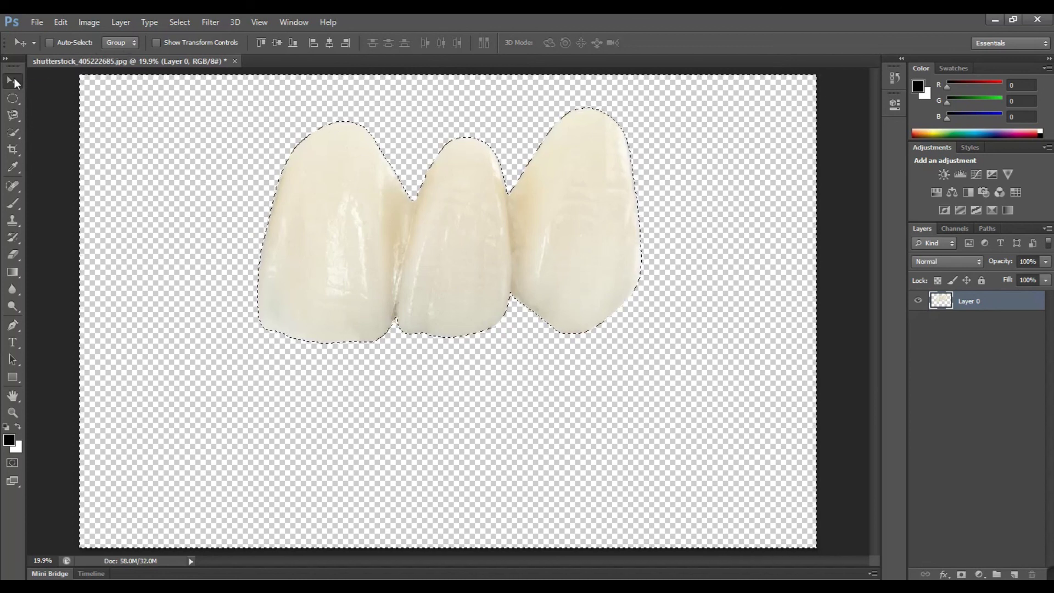
- Trim transparent pixels from all sides of the canvas, then deselect
left_click(92, 22)
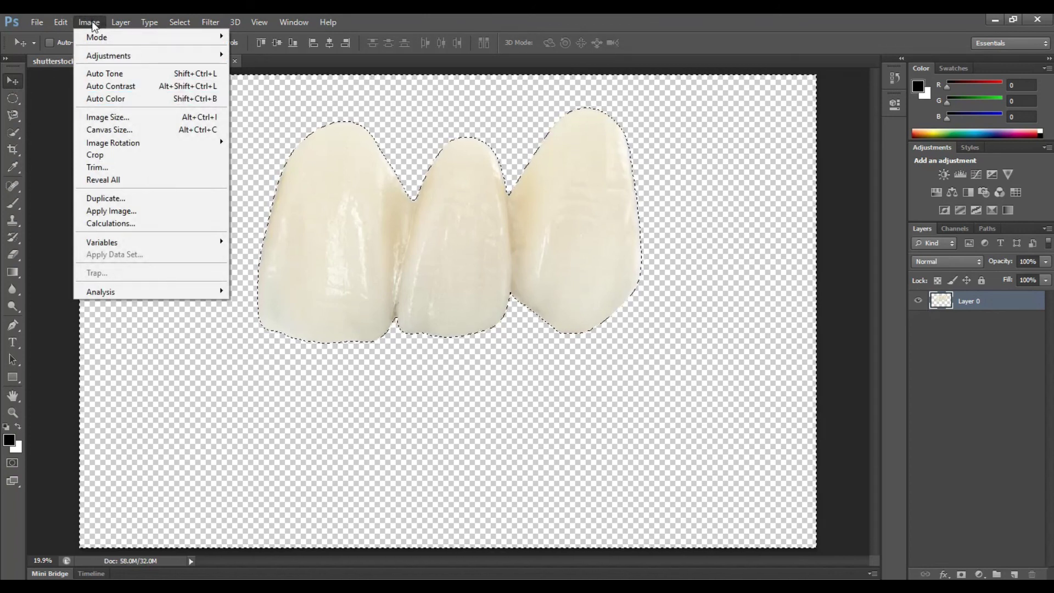
left_click(137, 167)
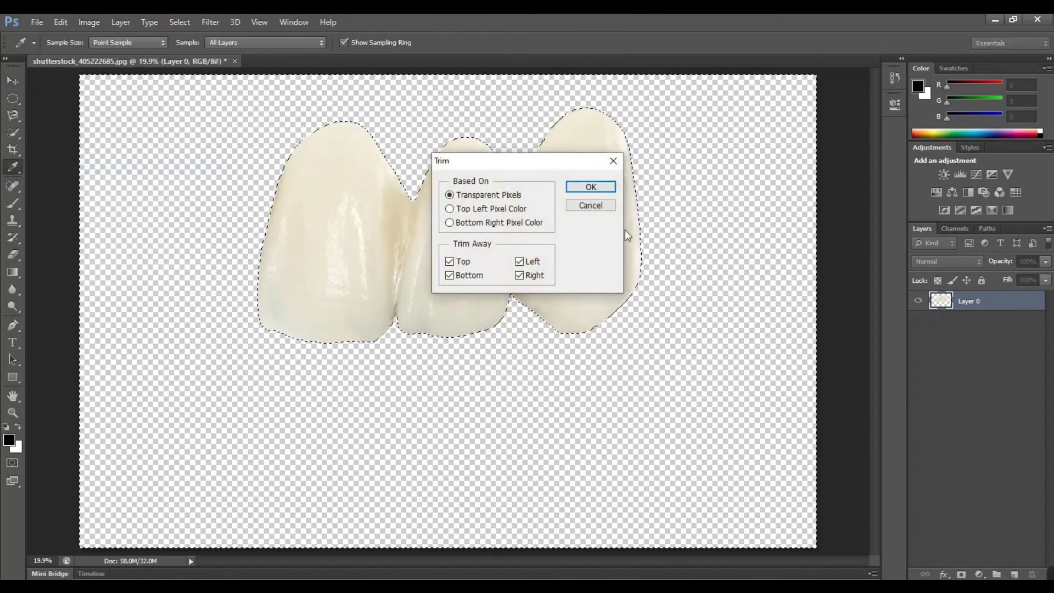
left_click(591, 186)
key("v")
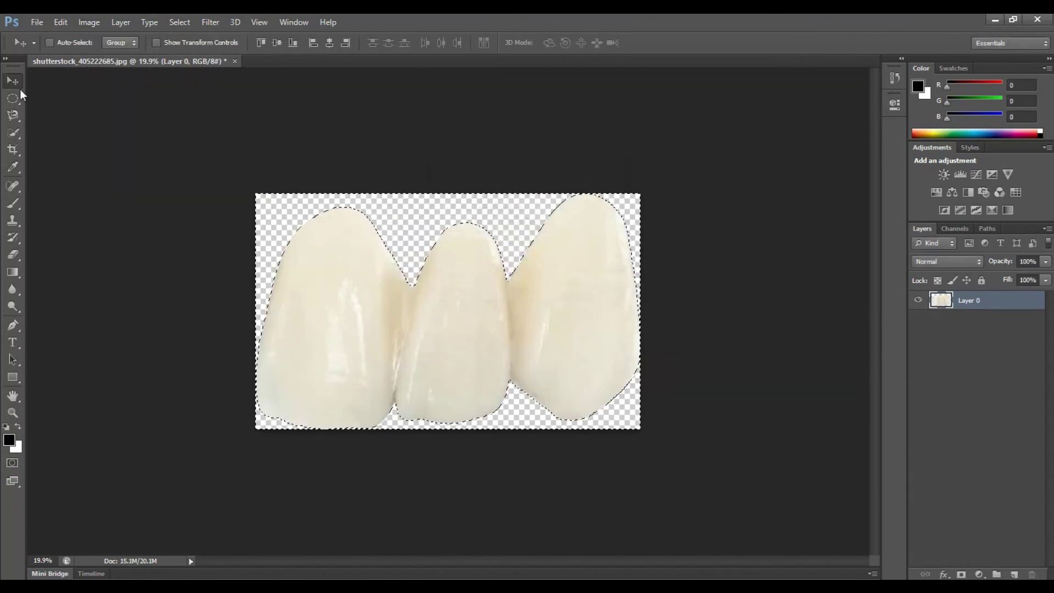
left_click(175, 22)
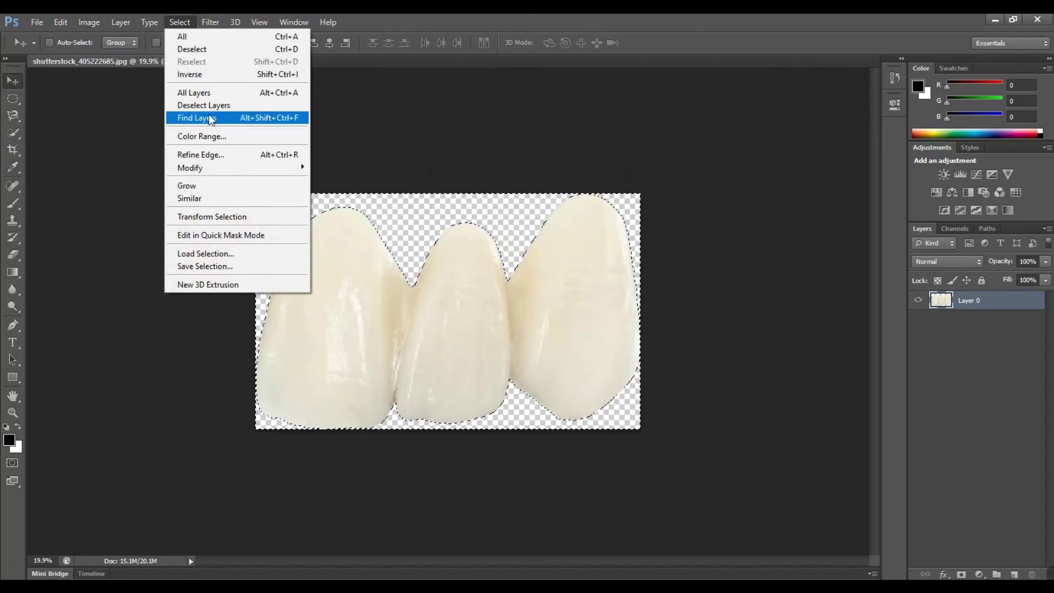
left_click(231, 49)
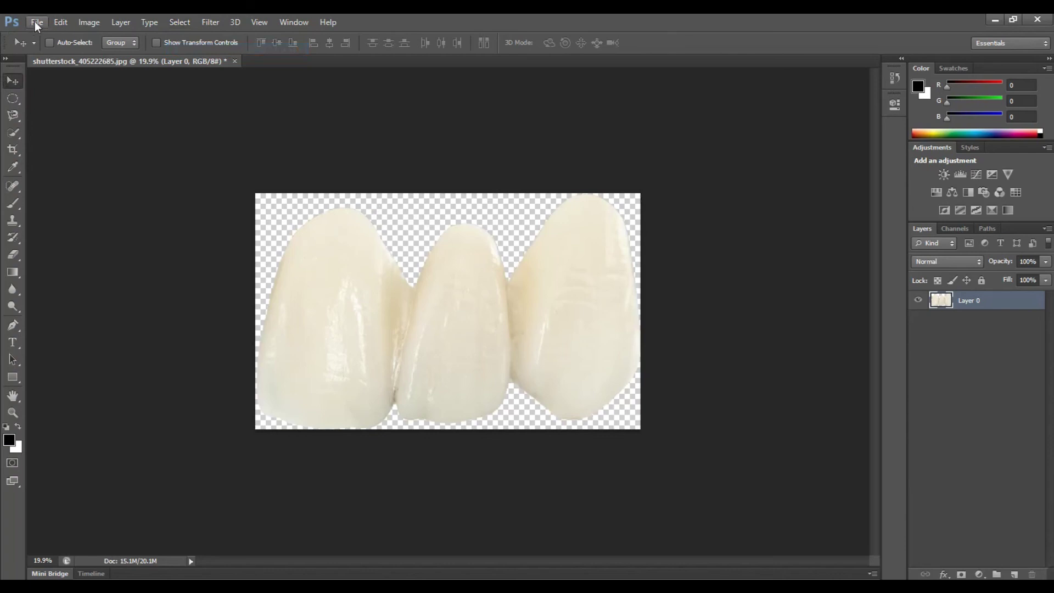
- Save a PNG copy named tooth to the Desktop, accepting the default PNG options
left_click(36, 23)
left_click(70, 186)
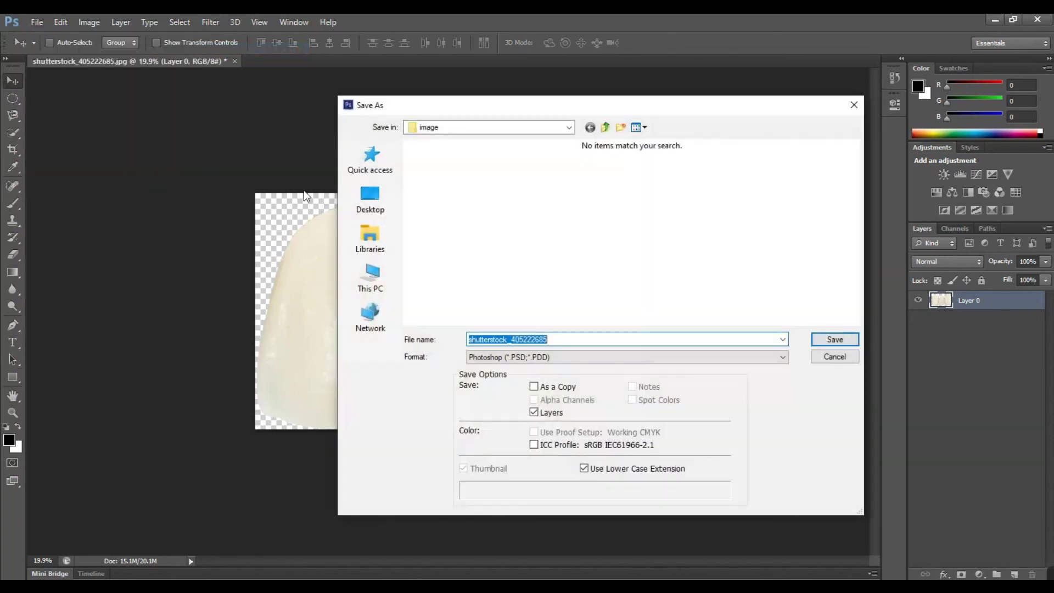
left_click(369, 197)
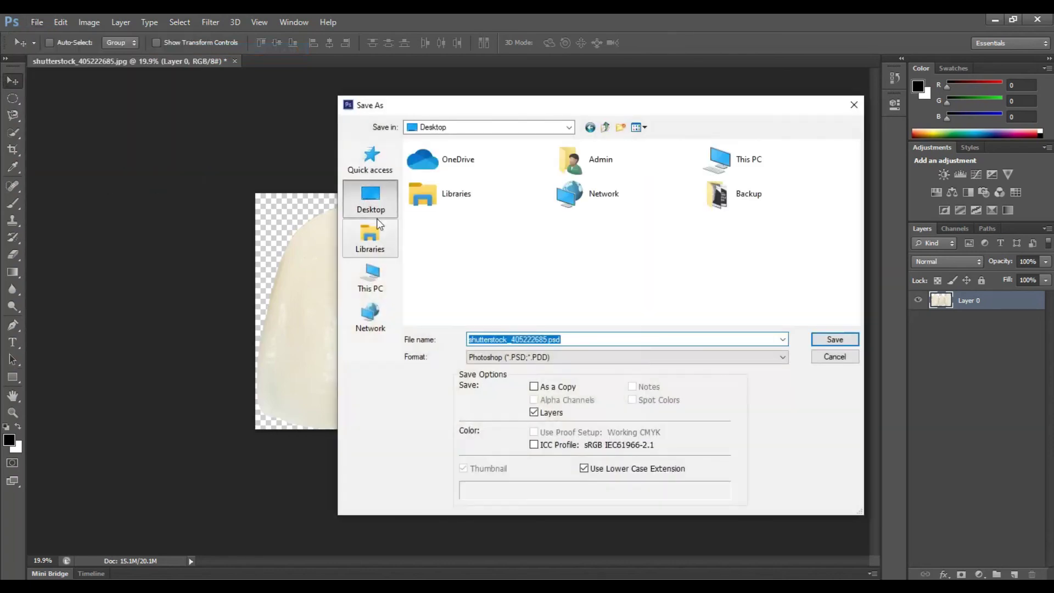
left_click(534, 356)
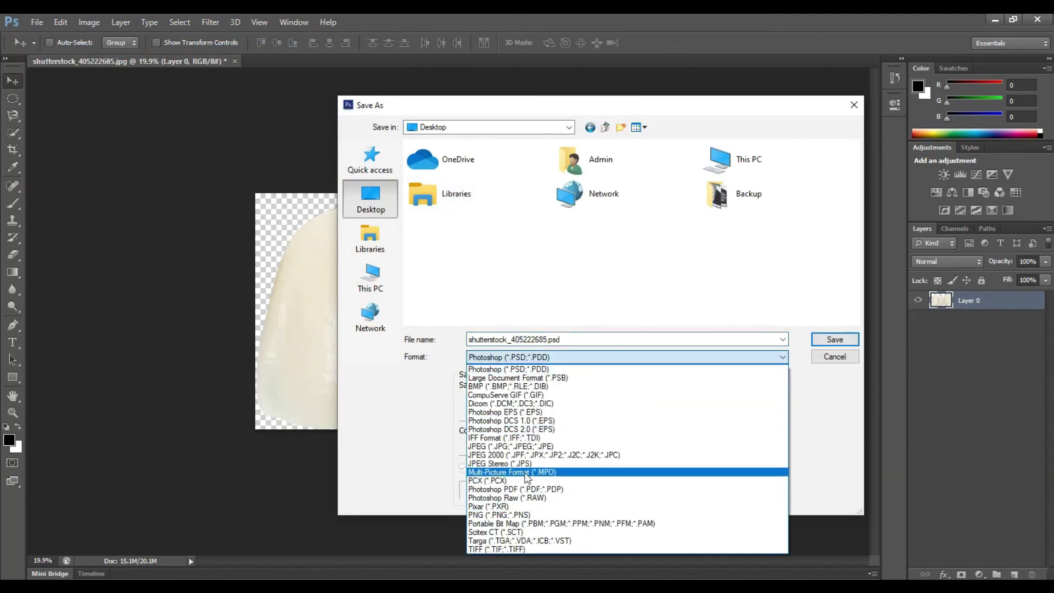
left_click(525, 515)
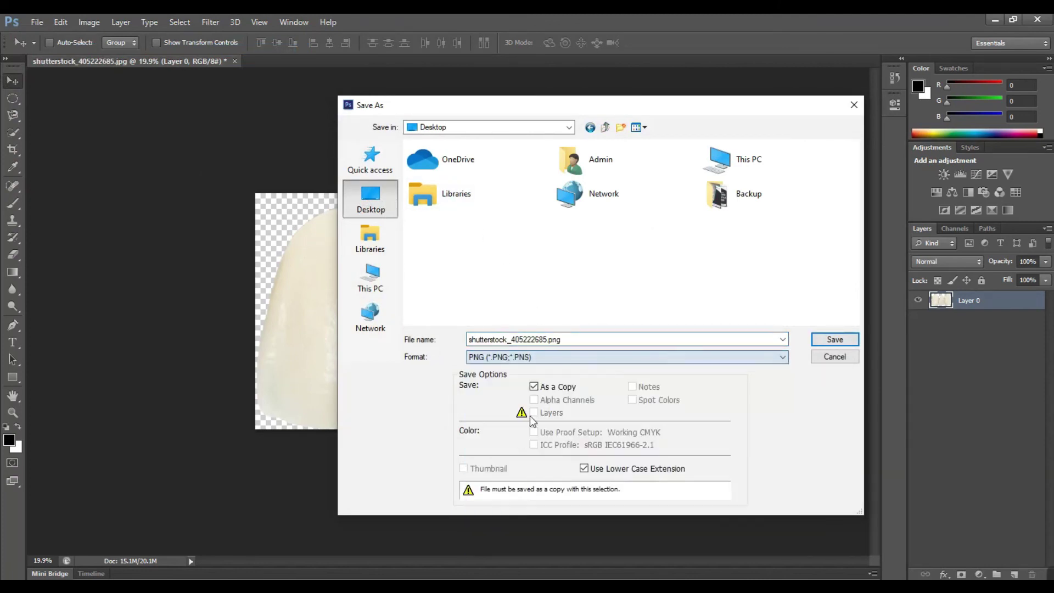
double_click(598, 341)
key("BackSpace")
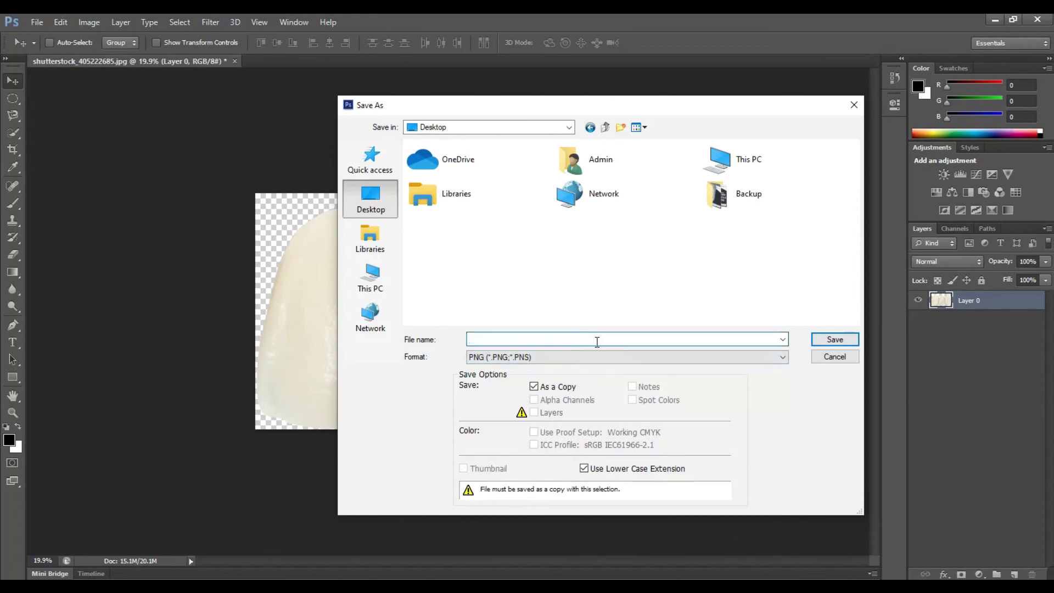
type("tooth")
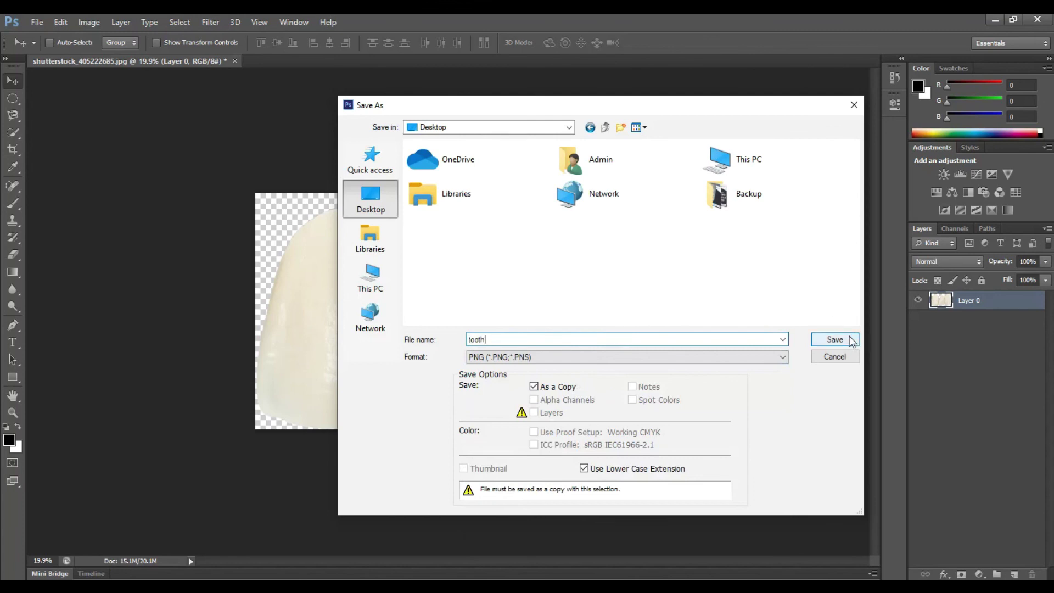
left_click(842, 341)
left_click(569, 192)
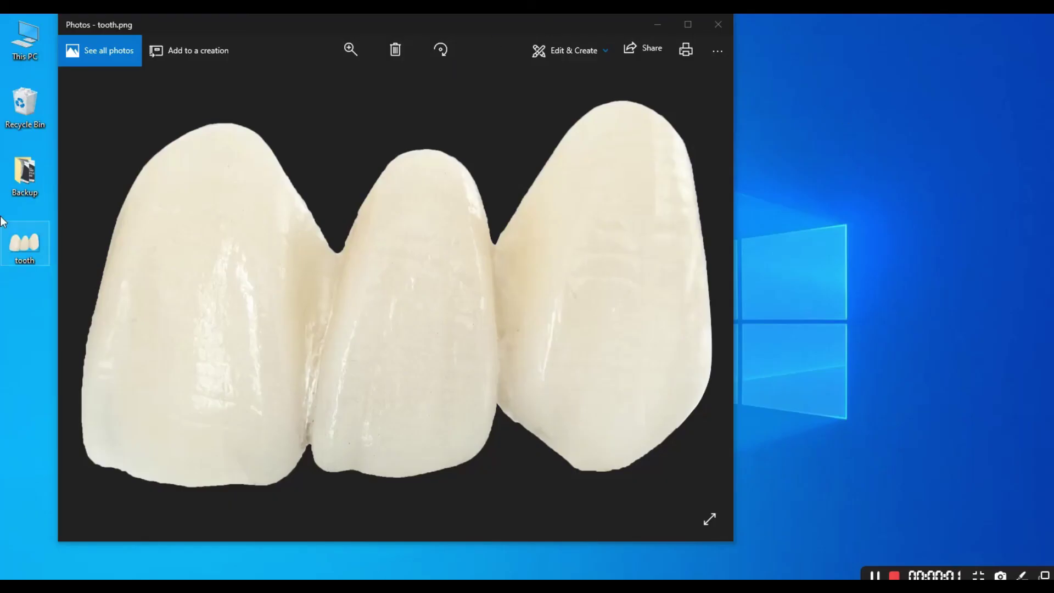
- Open tooth.png from the desktop in Windows Photos and move its window into view
double_click(42, 246)
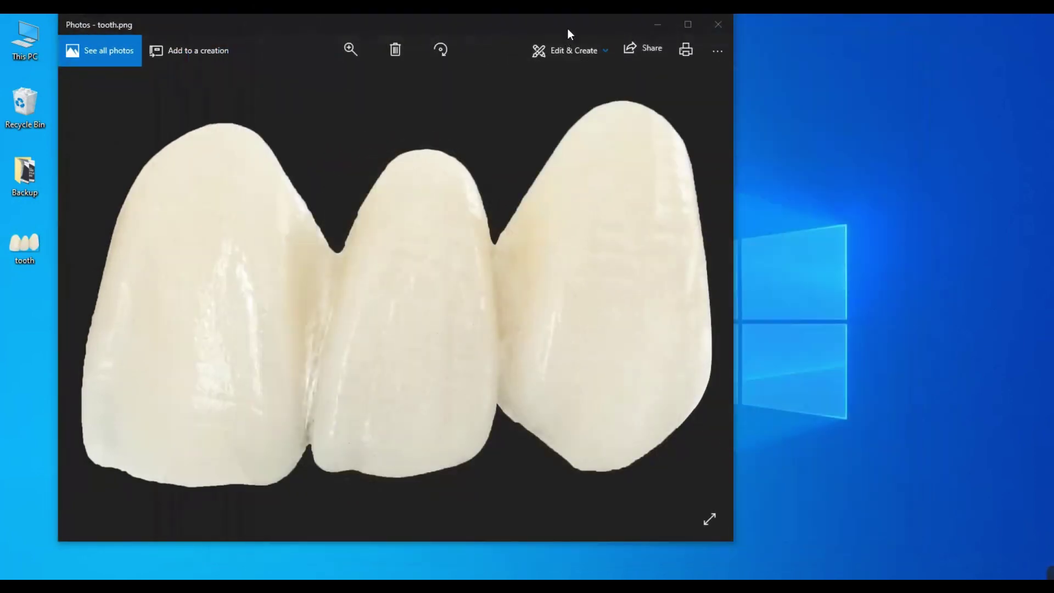
left_click_drag(567, 29, 681, 30)
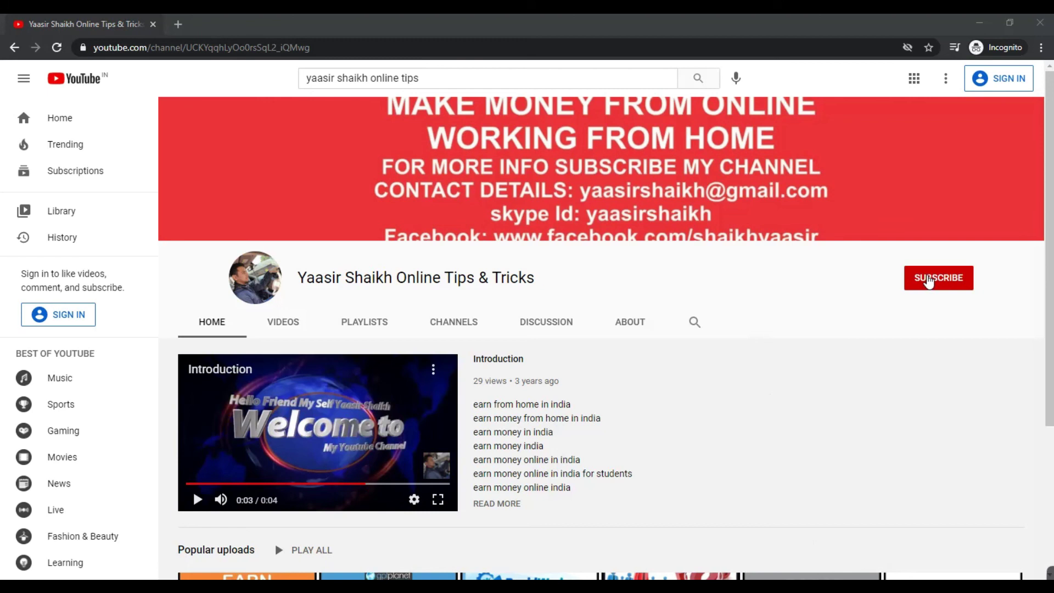
scroll(730, 443, "down", 1)
scroll(730, 444, "down", 1)
scroll(730, 444, "down", 2)
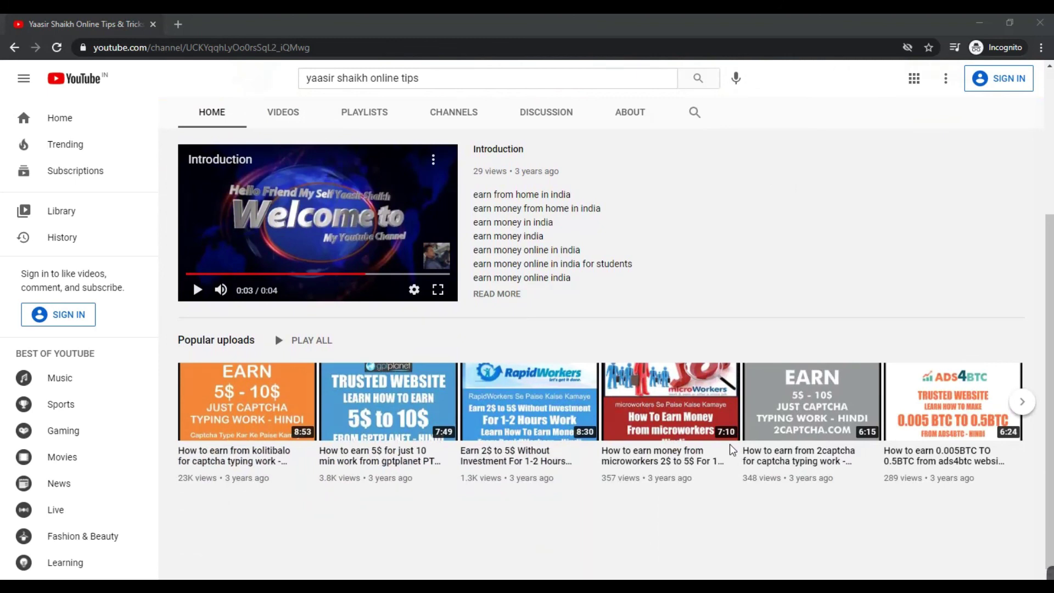
scroll(729, 444, "up", 2)
scroll(730, 443, "up", 2)
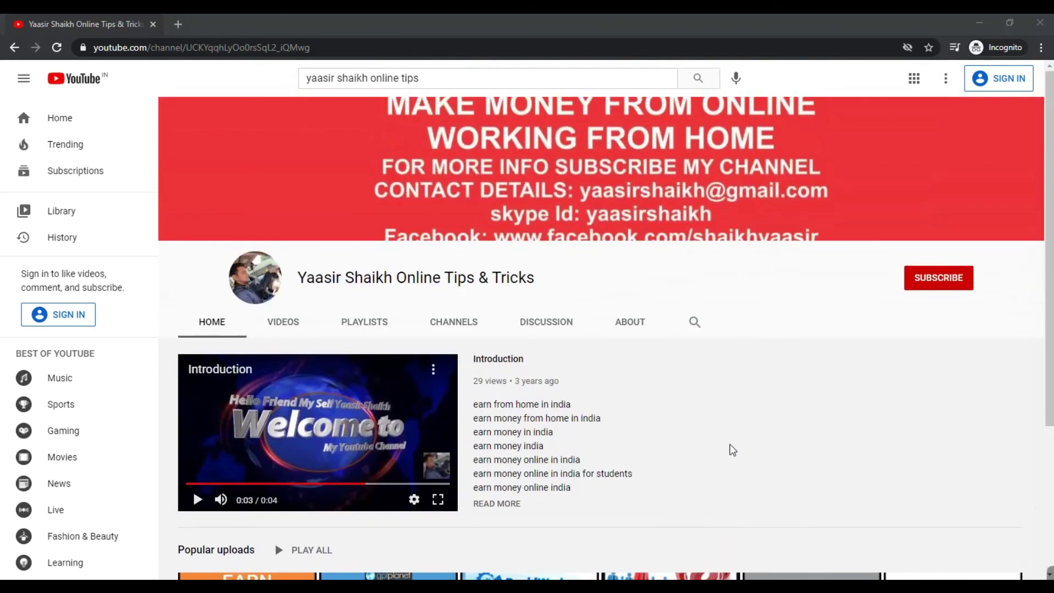